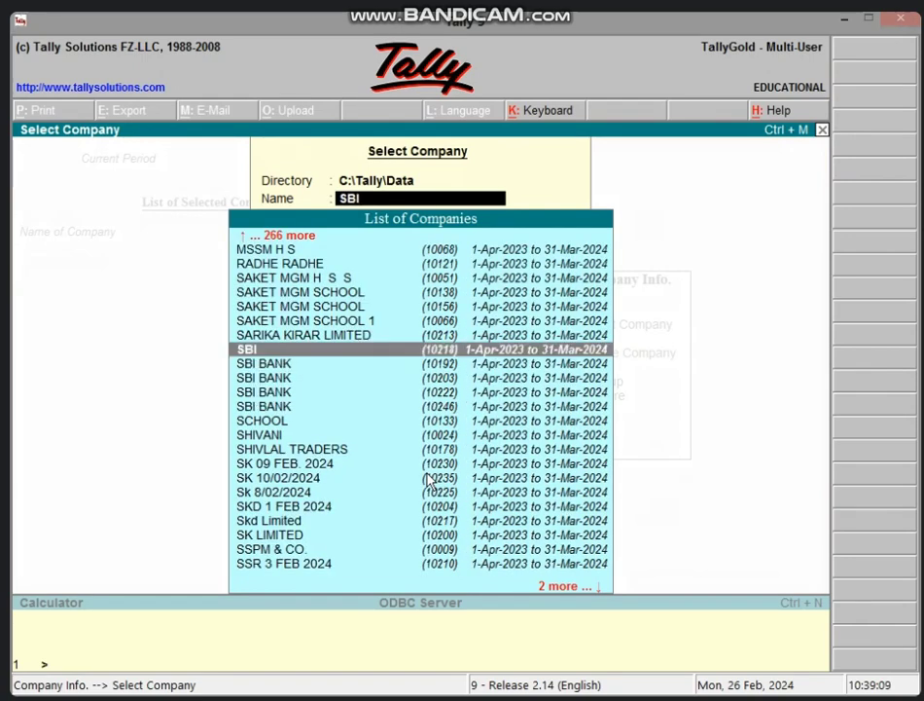
# Step: Load the SBI BANK company listed directly below SBI in the List of Companies
pyautogui.press('Down')
pyautogui.press('Return')
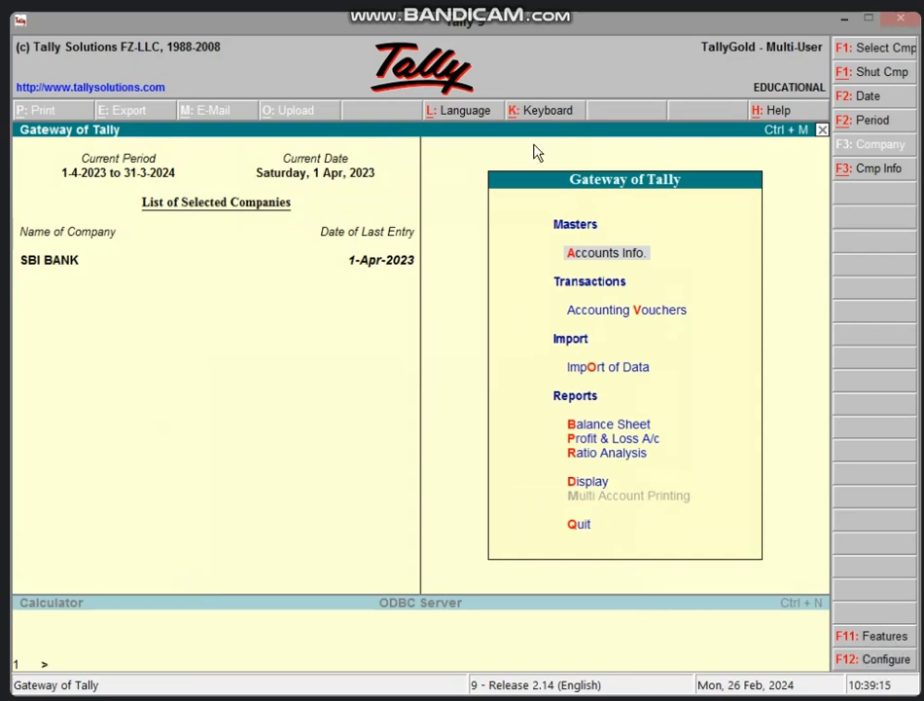
# Step: Minimize the Tally window and refresh the Windows desktop
pyautogui.click(868, 18)
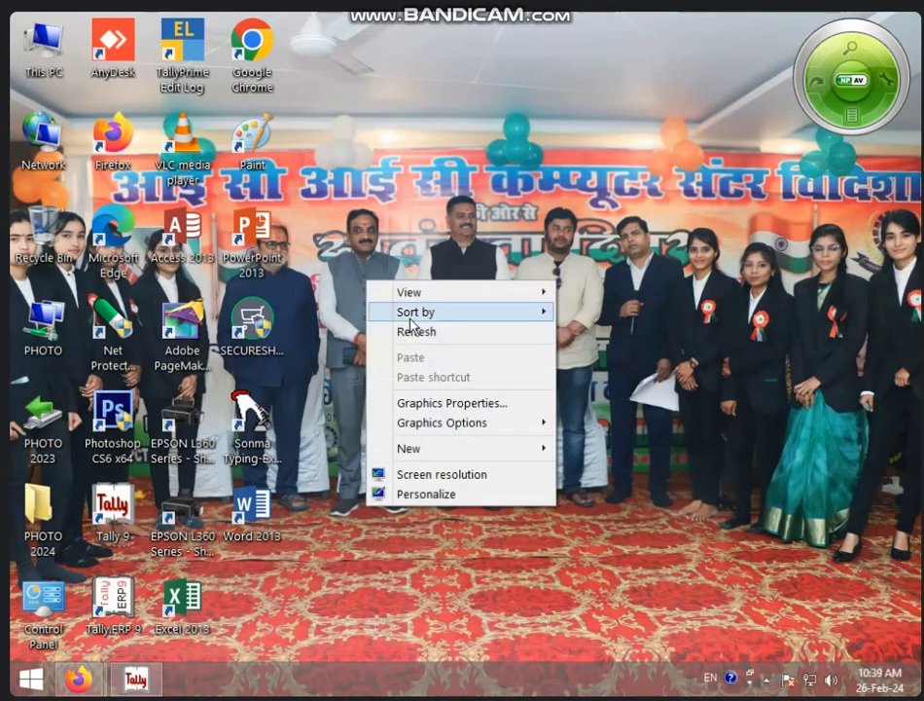
pyautogui.rightClick(367, 283)
pyautogui.rightClick(428, 290)
pyautogui.click(450, 332)
pyautogui.rightClick(397, 296)
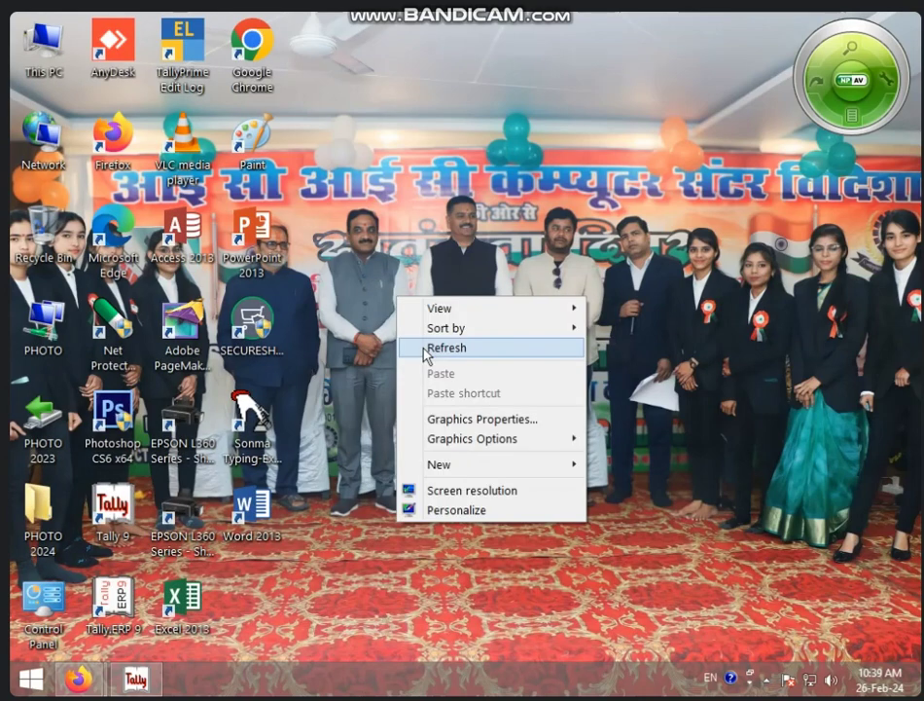
pyautogui.click(429, 350)
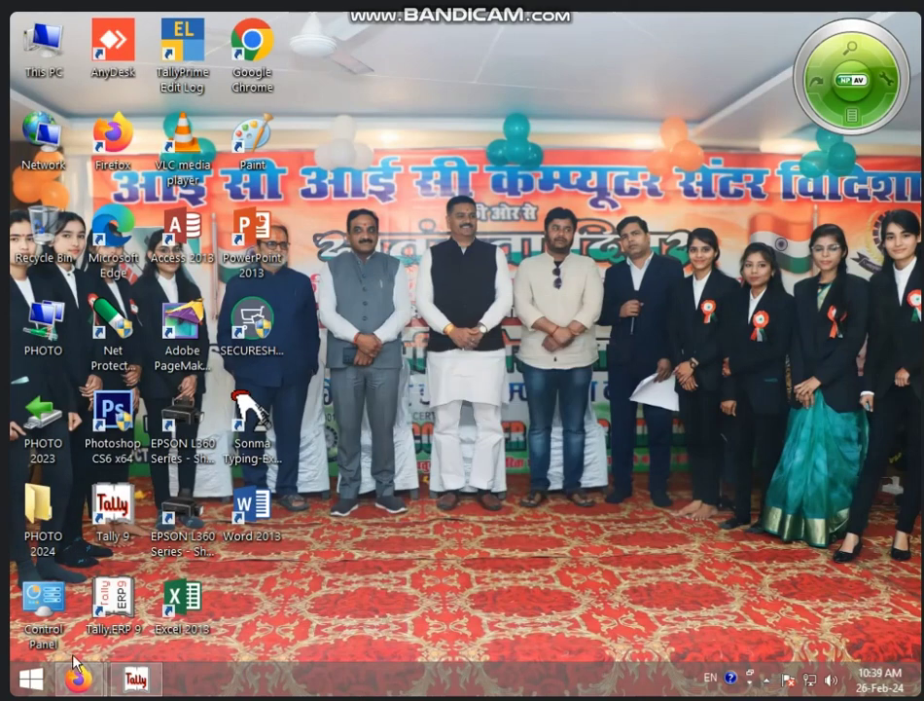
# Step: Start Excel 2013 from the desktop and create a blank workbook
pyautogui.doubleClick(178, 595)
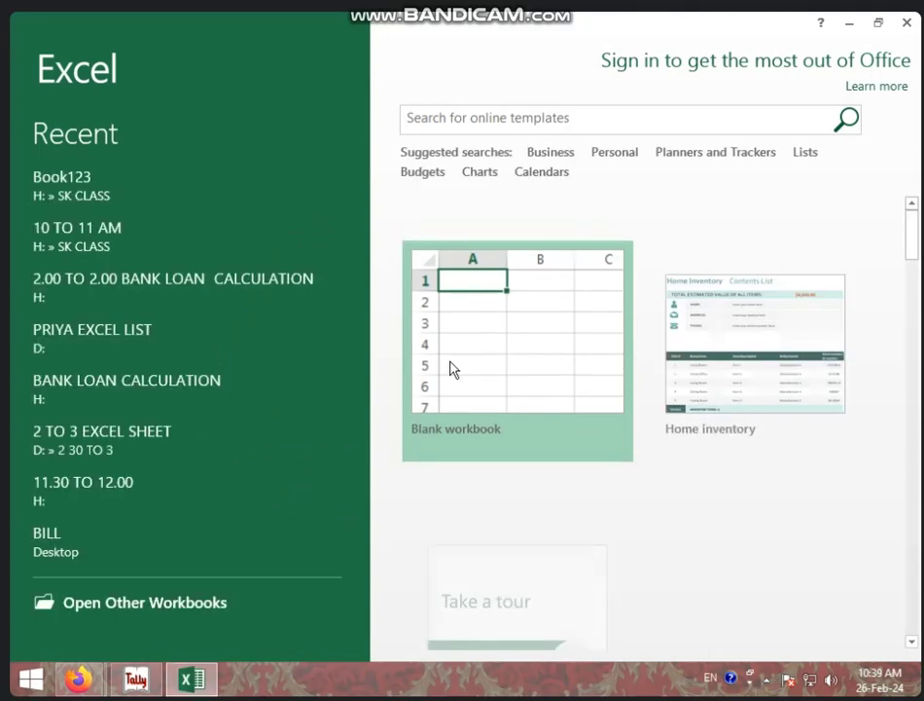
pyautogui.click(451, 369)
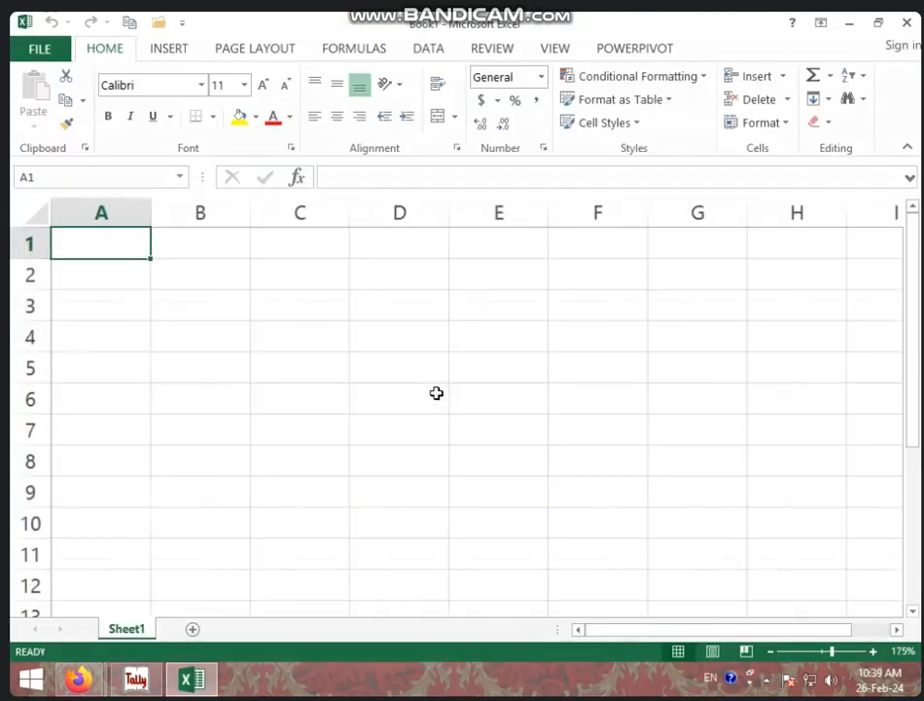
# Step: Enter the heading BANK LOAN in cell A1 and widen column A to fit it
pyautogui.scroll(9, 437, 393)
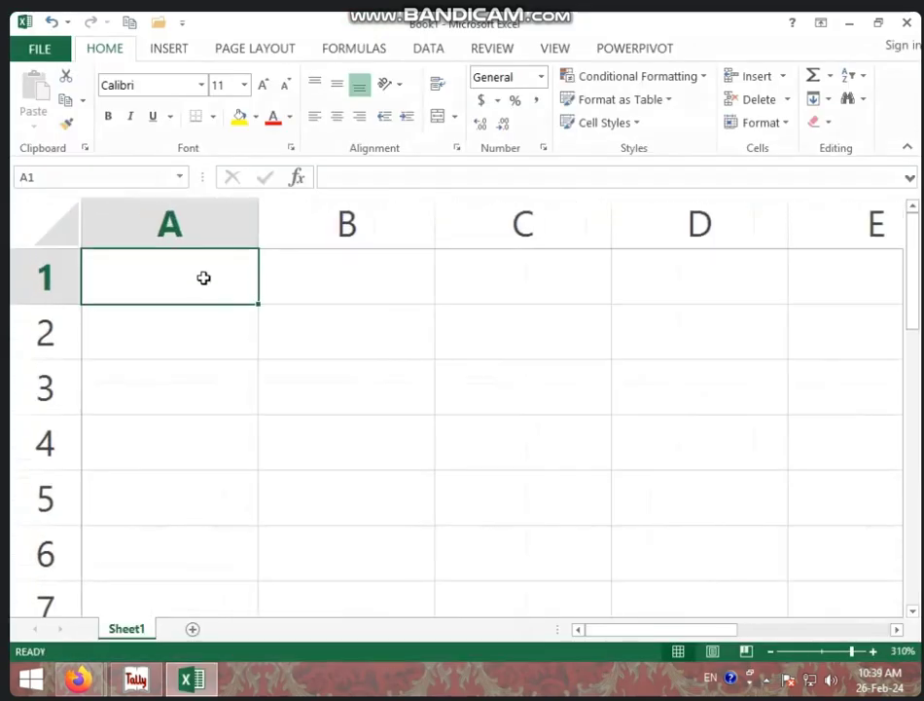
pyautogui.write('BANK LOAN')
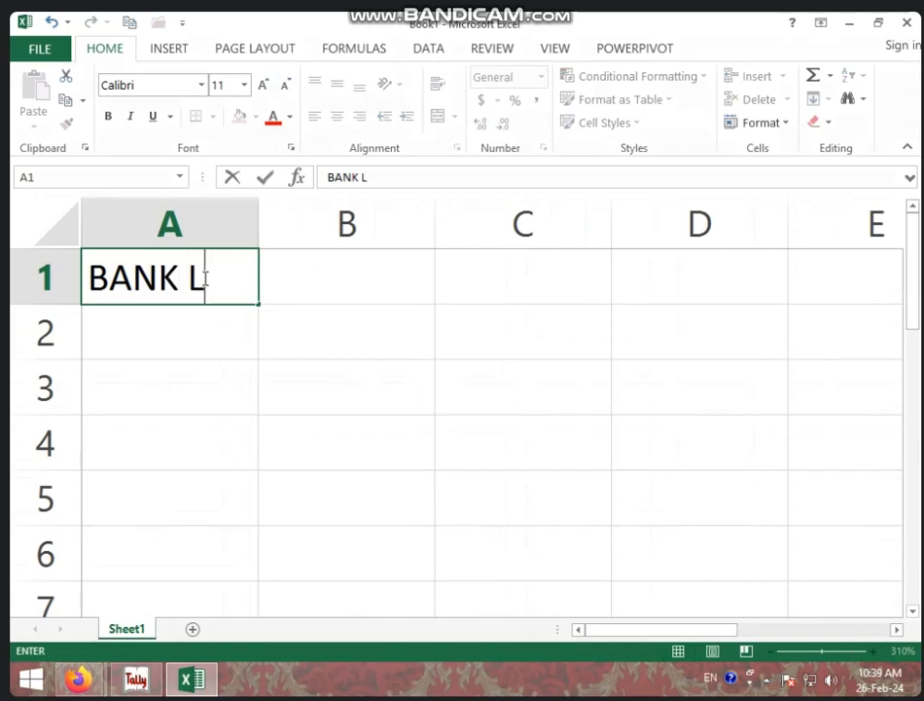
pyautogui.click(355, 406)
pyautogui.moveTo(257, 224); pyautogui.dragTo(290, 221)
pyautogui.click(248, 338)
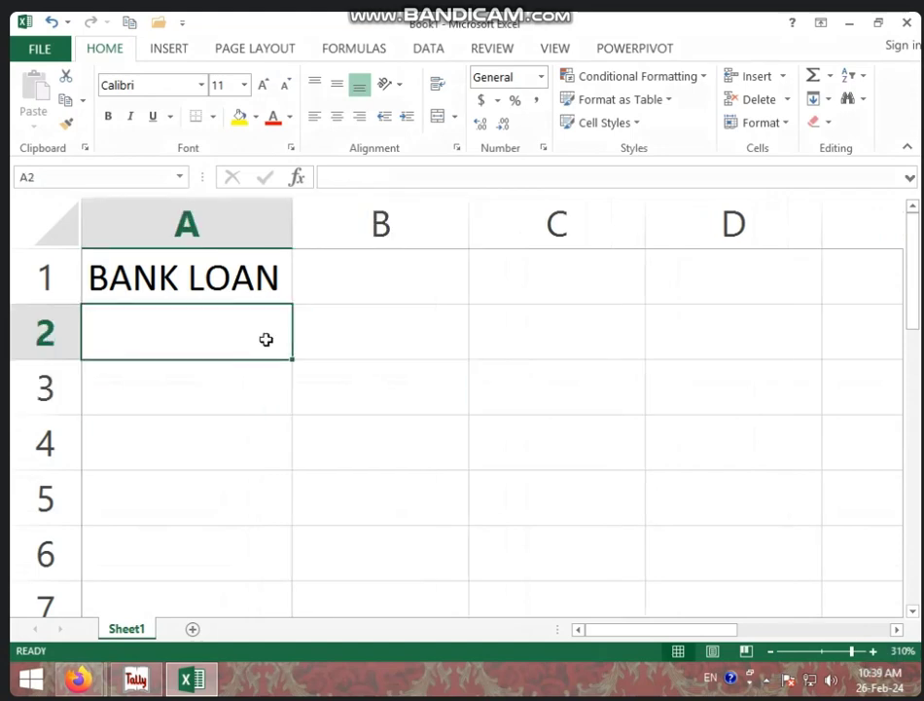
# Step: Enter the loan amount 500000 in cell A2
pyautogui.keyDown('ctrl'); pyautogui.scroll(-1, 291, 338); pyautogui.keyUp('ctrl')
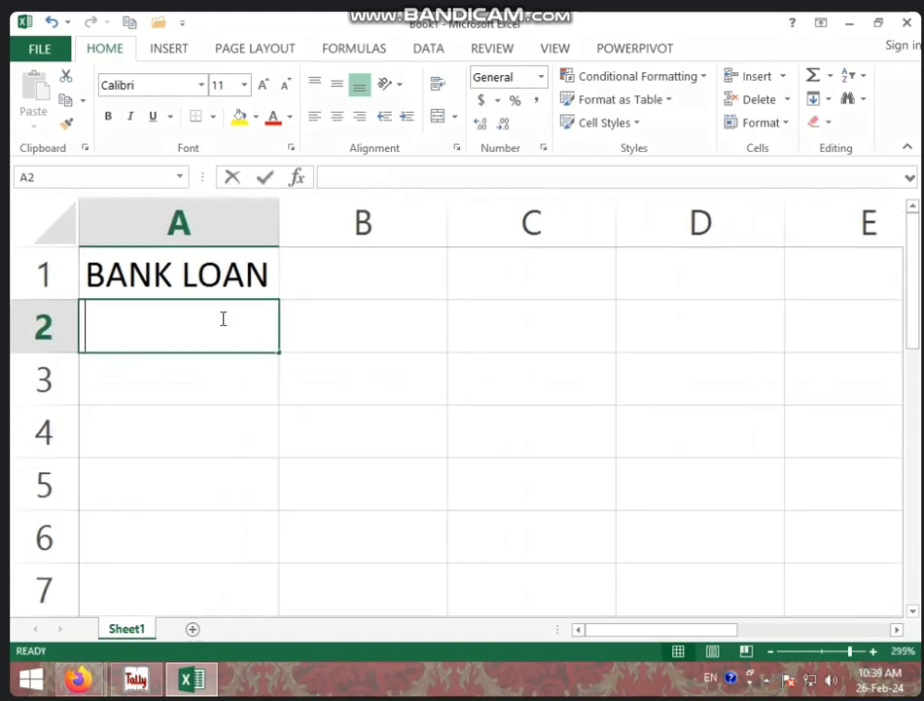
pyautogui.write('500000')
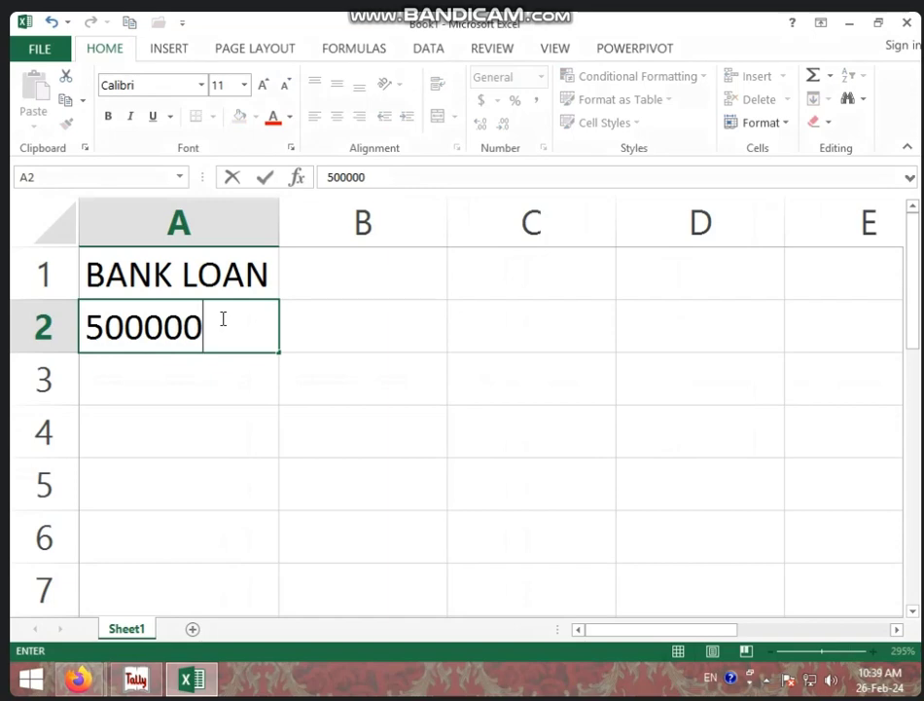
pyautogui.press('Tab')
# Step: Enter the heading RATE OF INT in cell B1 and widen column B to fit it
pyautogui.press('Up')
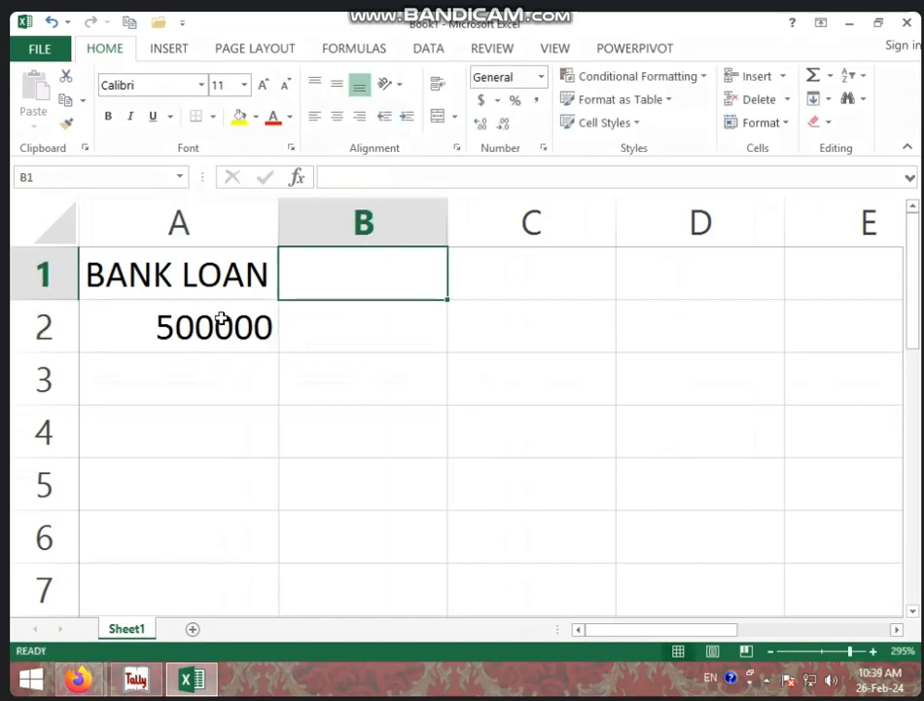
pyautogui.write('RATE')
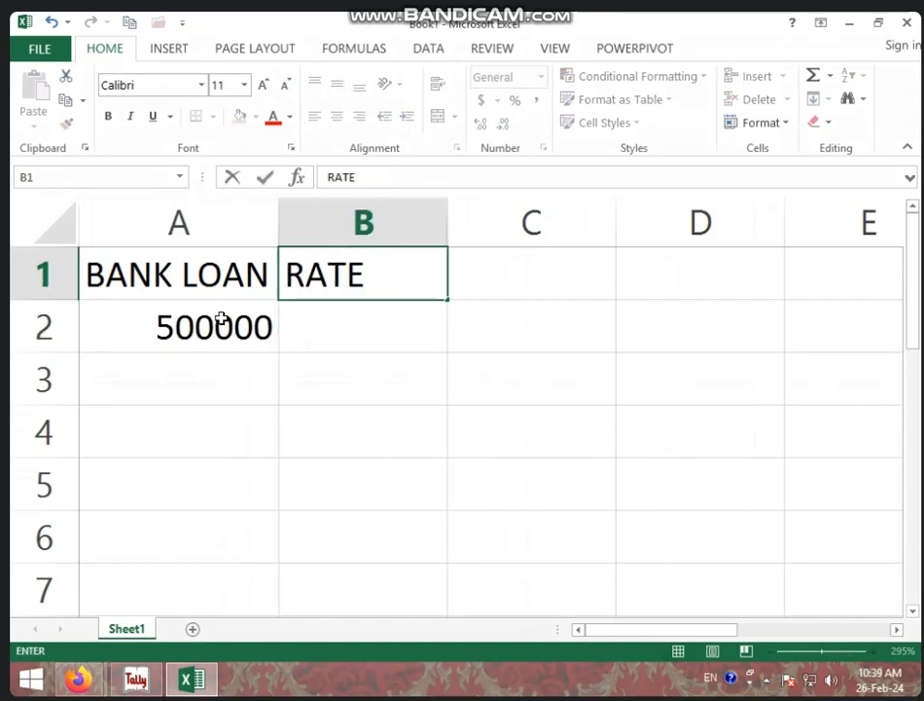
pyautogui.write(' OF INT')
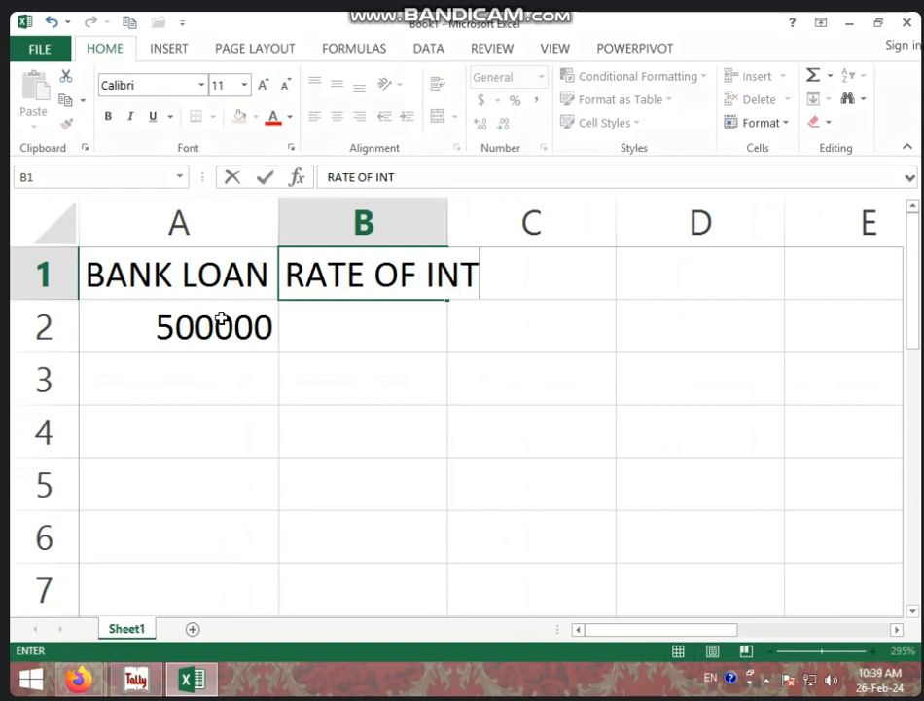
pyautogui.click(340, 313)
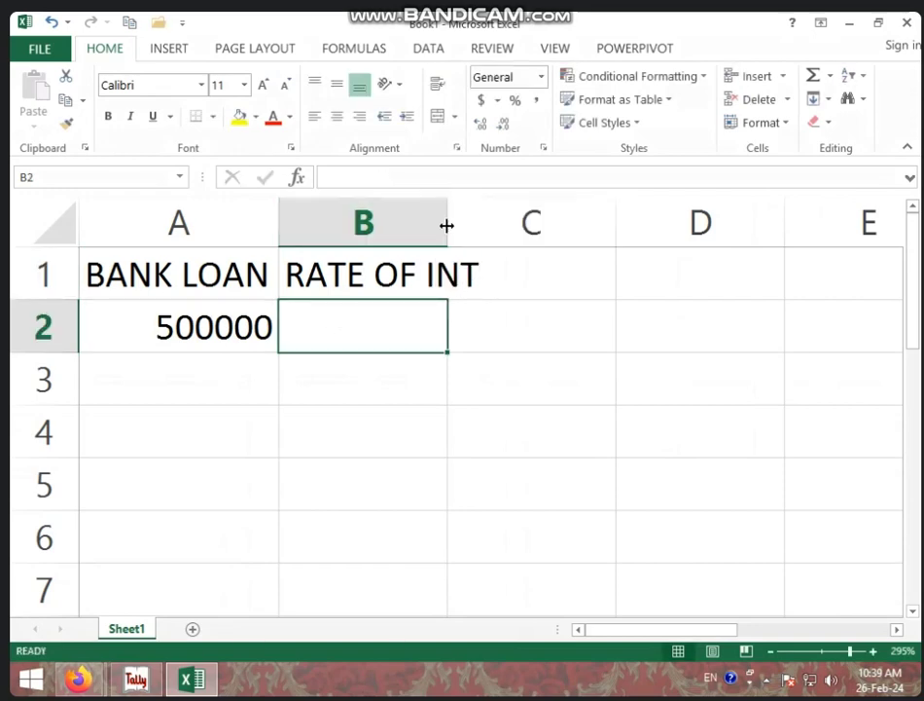
pyautogui.moveTo(445, 222); pyautogui.dragTo(503, 223)
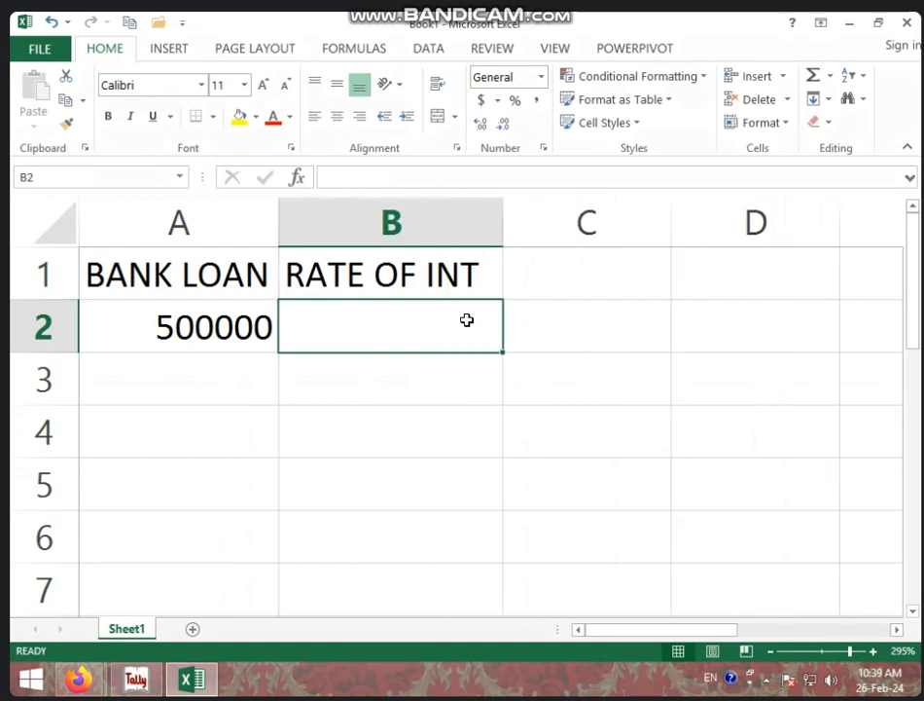
# Step: Format cell B2 as a percentage and enter an interest rate of 10%
pyautogui.scroll(-2, 478, 324)
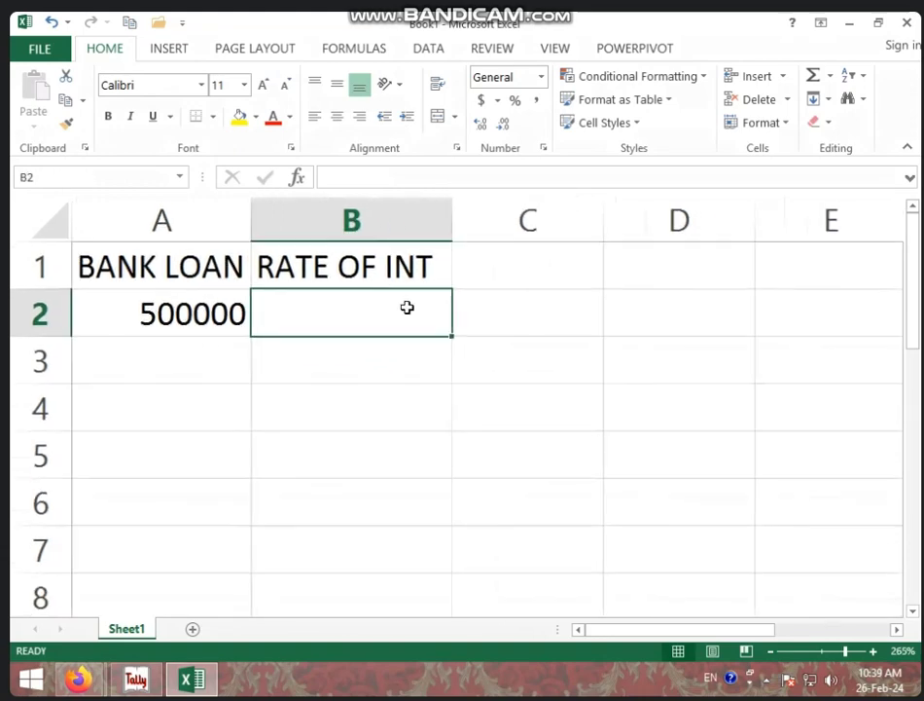
pyautogui.click(515, 101)
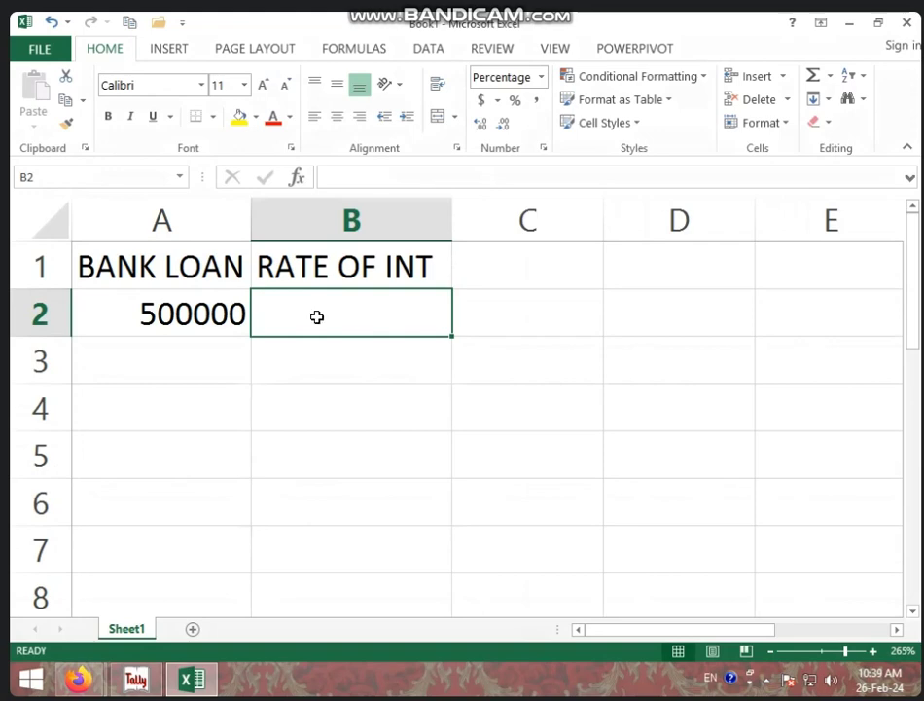
pyautogui.click(215, 320)
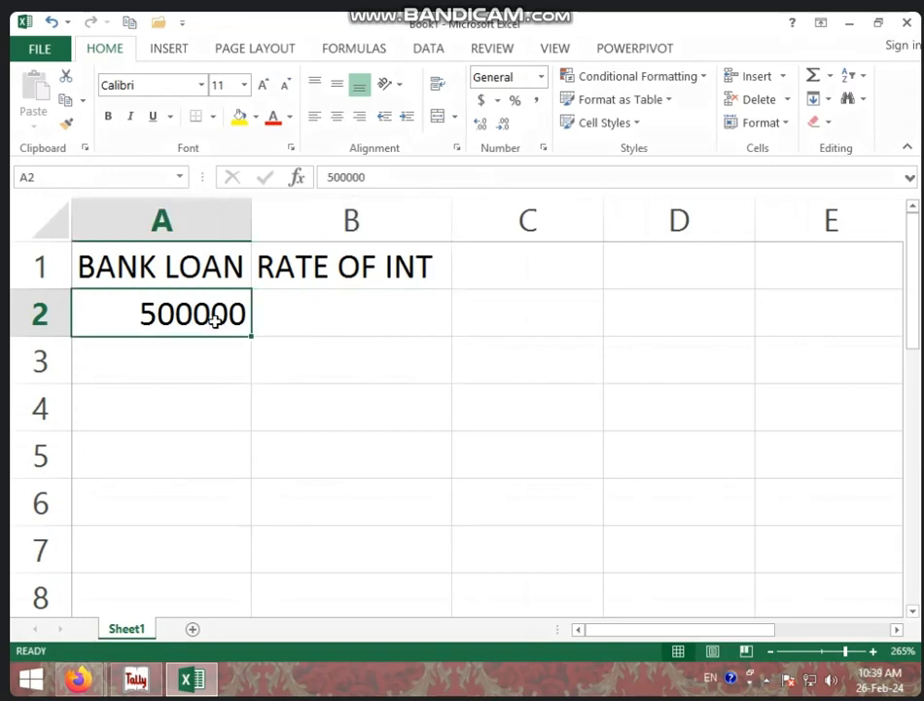
pyautogui.click(356, 322)
pyautogui.write('10')
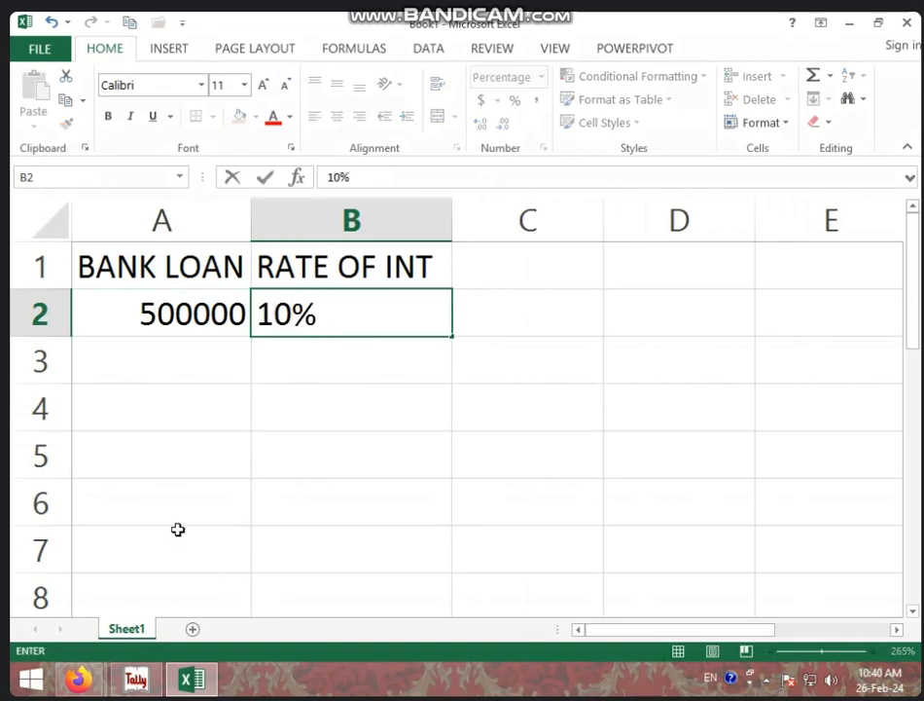
# Step: Enter the heading LOAN YEAR in cell C1 and the value 3 in C2
pyautogui.click(511, 264)
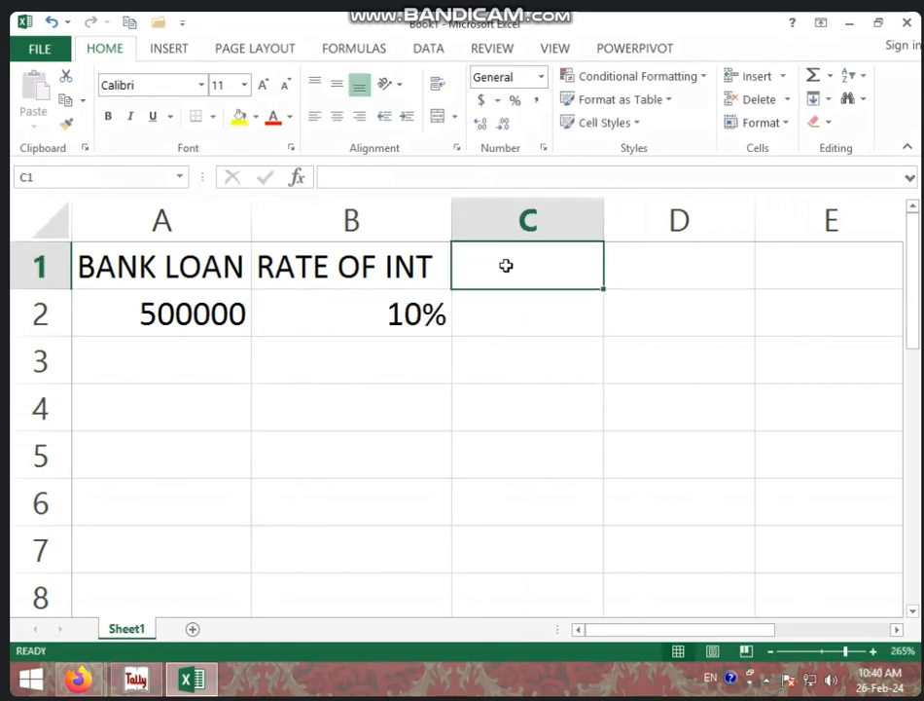
pyautogui.write('LOAN ')
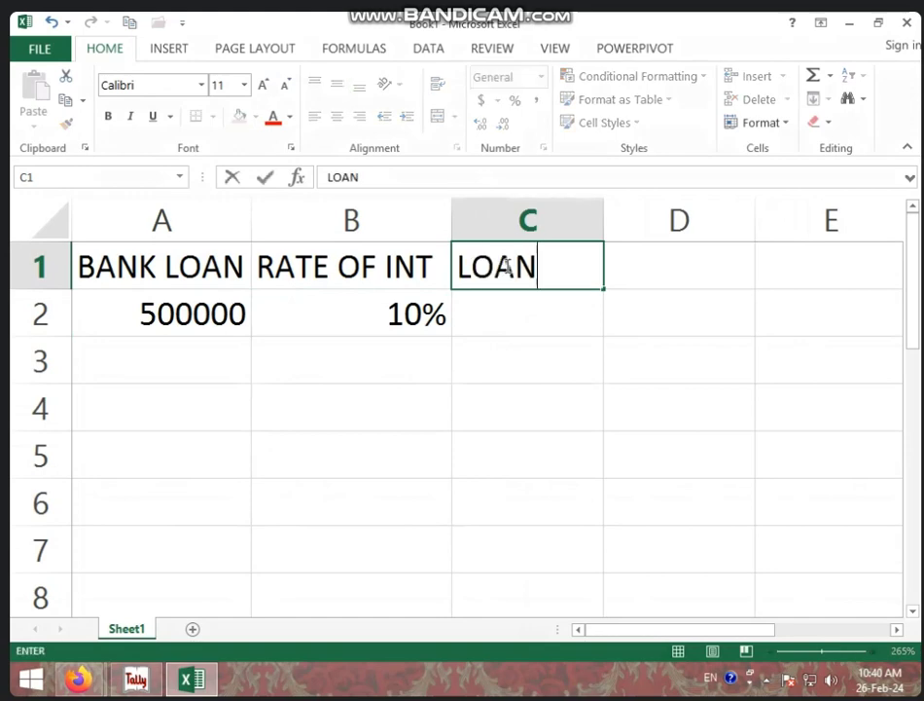
pyautogui.write('YEAR')
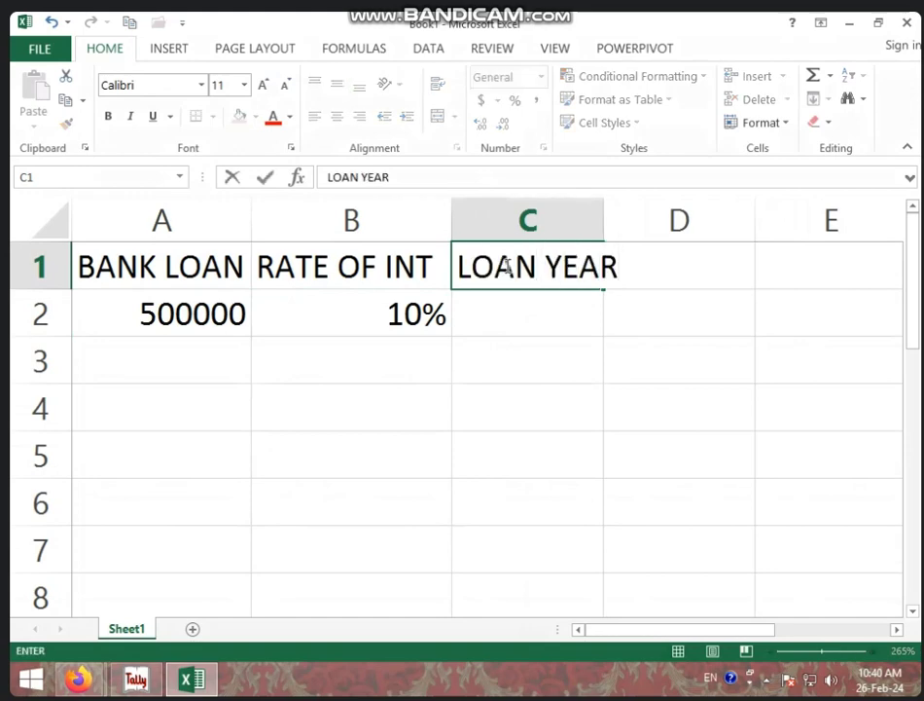
pyautogui.press('Return')
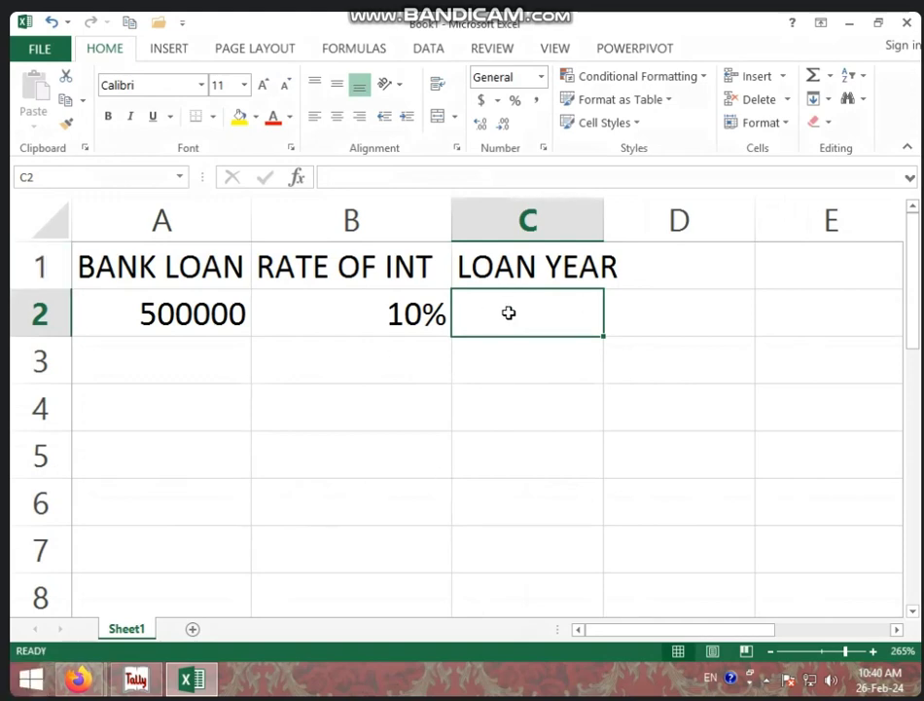
pyautogui.write('3')
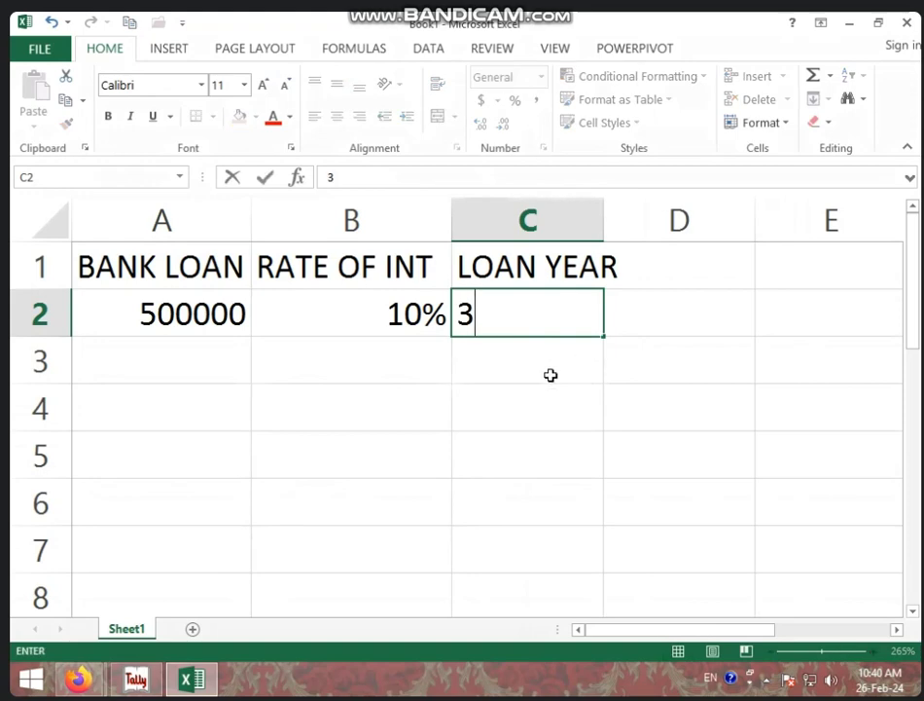
pyautogui.click(468, 367)
pyautogui.click(214, 358)
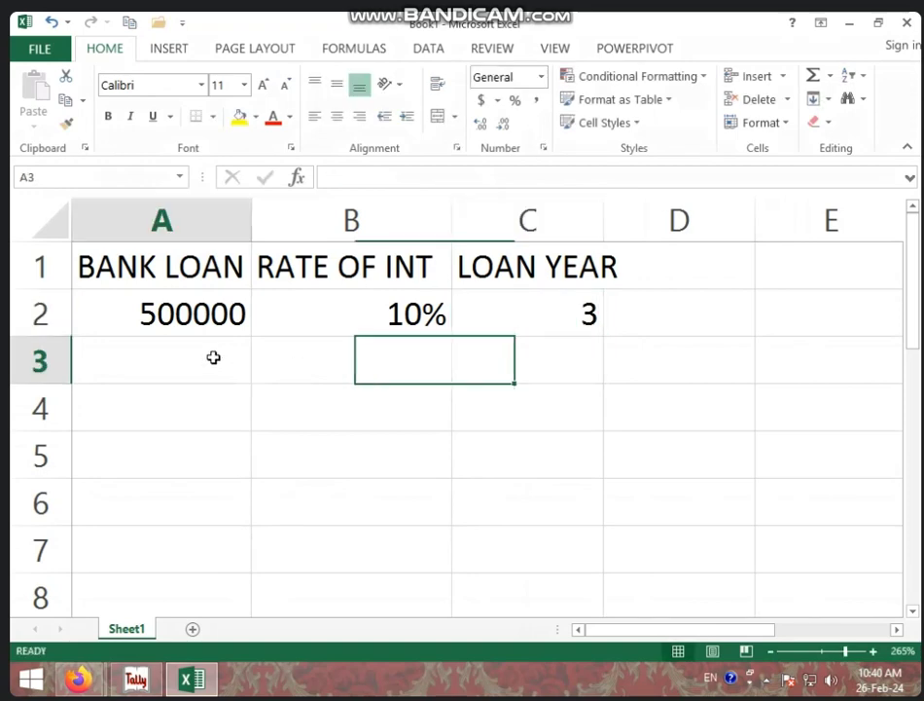
pyautogui.click(200, 307)
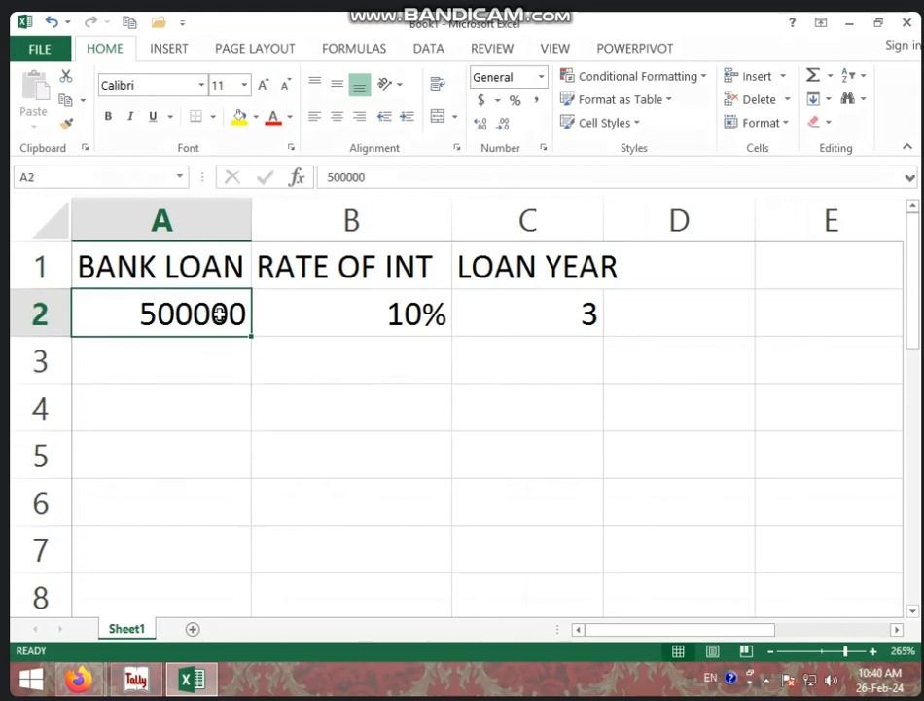
pyautogui.click(409, 326)
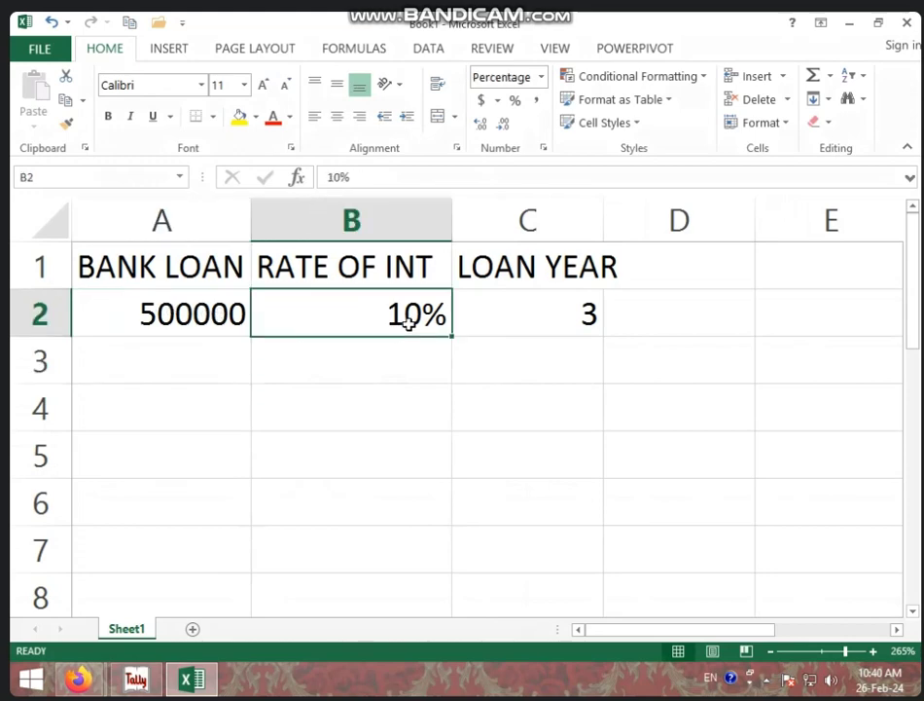
# Step: Widen column C so that the LOAN YEAR heading fits inside it
pyautogui.click(573, 313)
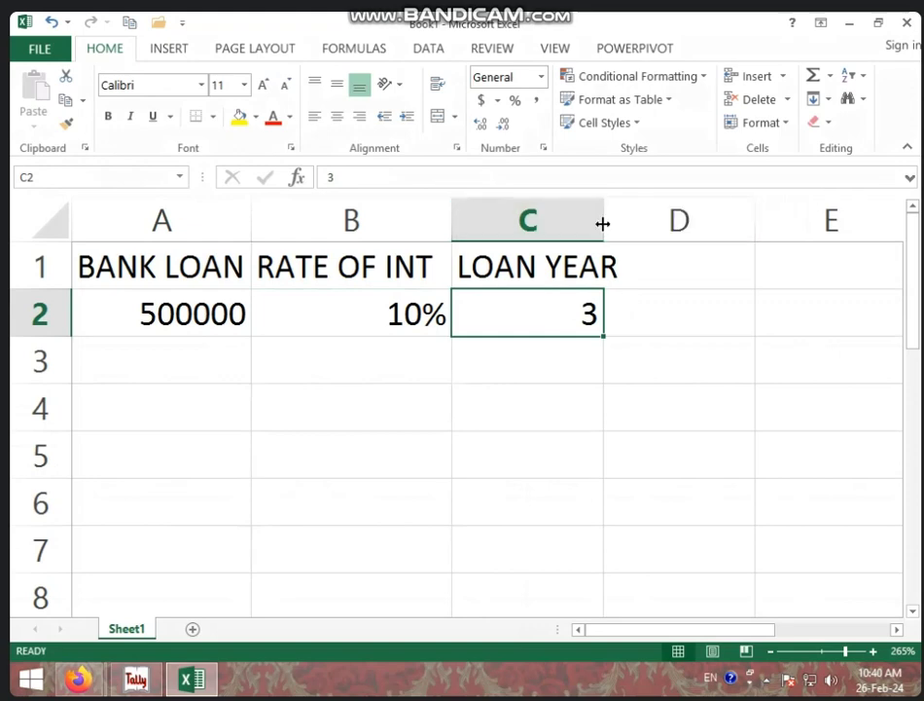
pyautogui.moveTo(603, 223); pyautogui.dragTo(632, 224)
# Step: Enter the label PER YEAR INT in cell A3 and widen column A to fit it
pyautogui.click(217, 358)
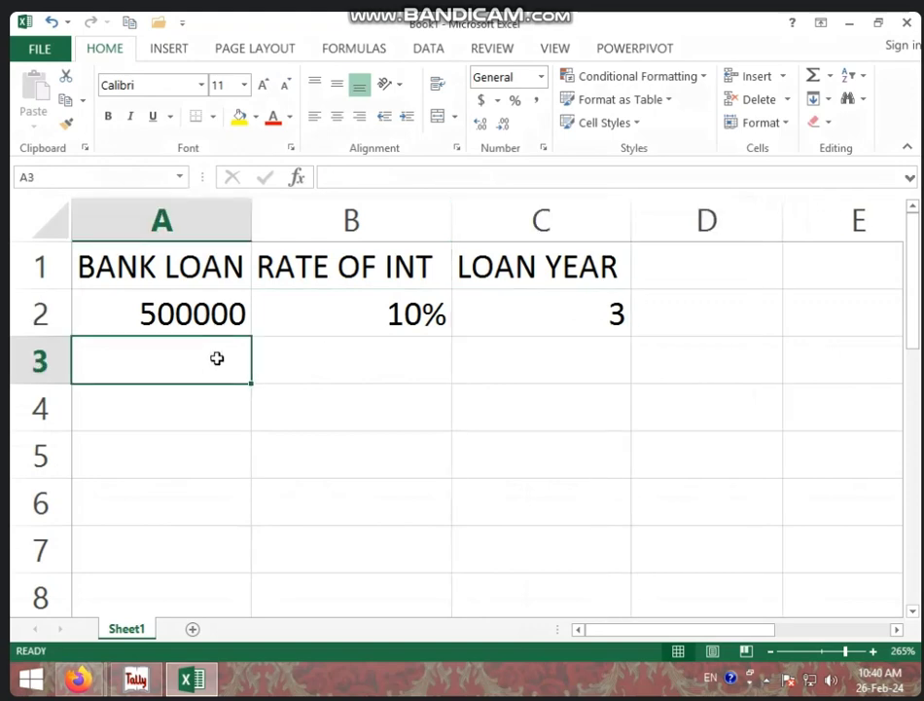
pyautogui.write('PER Y')
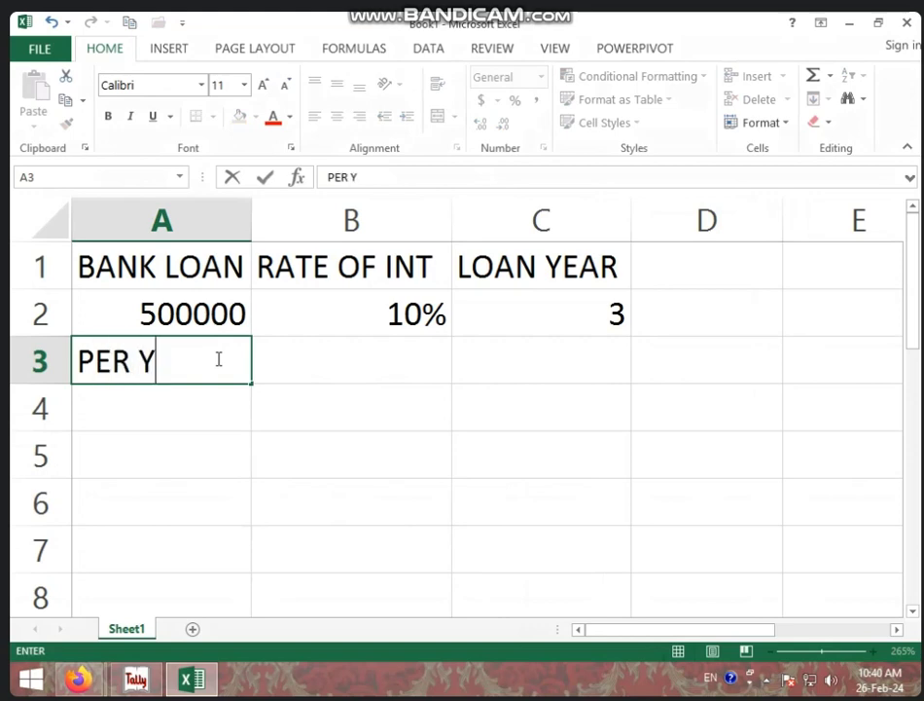
pyautogui.write('EAR INT')
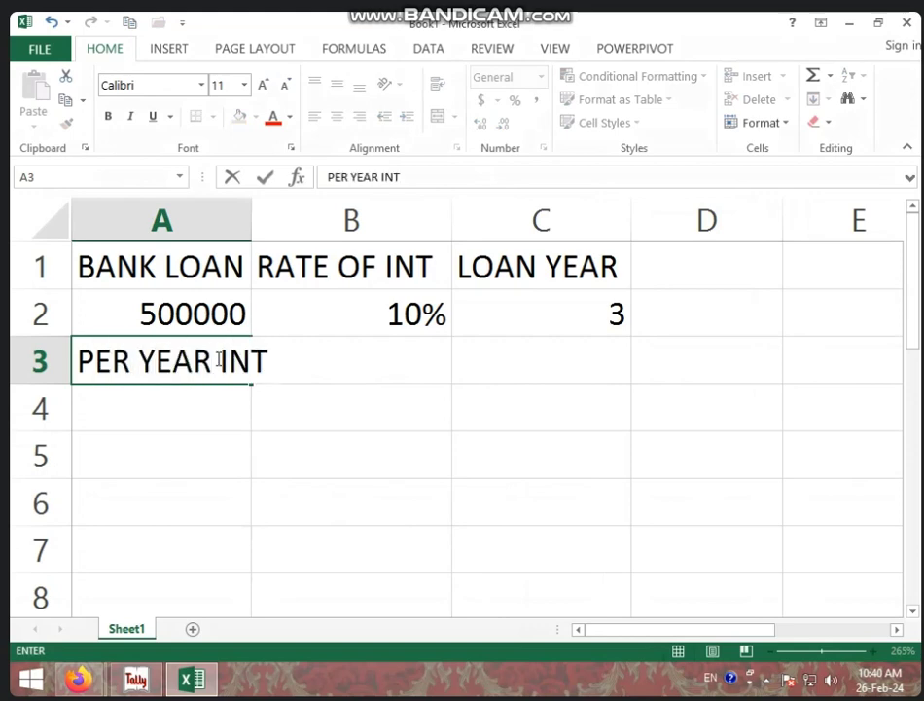
pyautogui.click(306, 404)
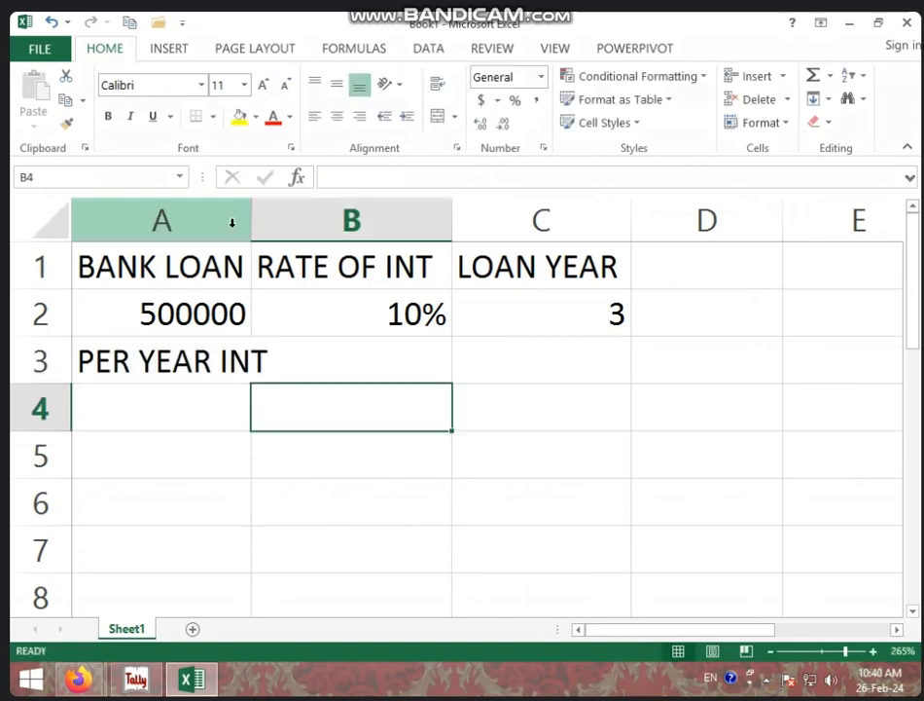
pyautogui.moveTo(251, 222); pyautogui.dragTo(277, 223)
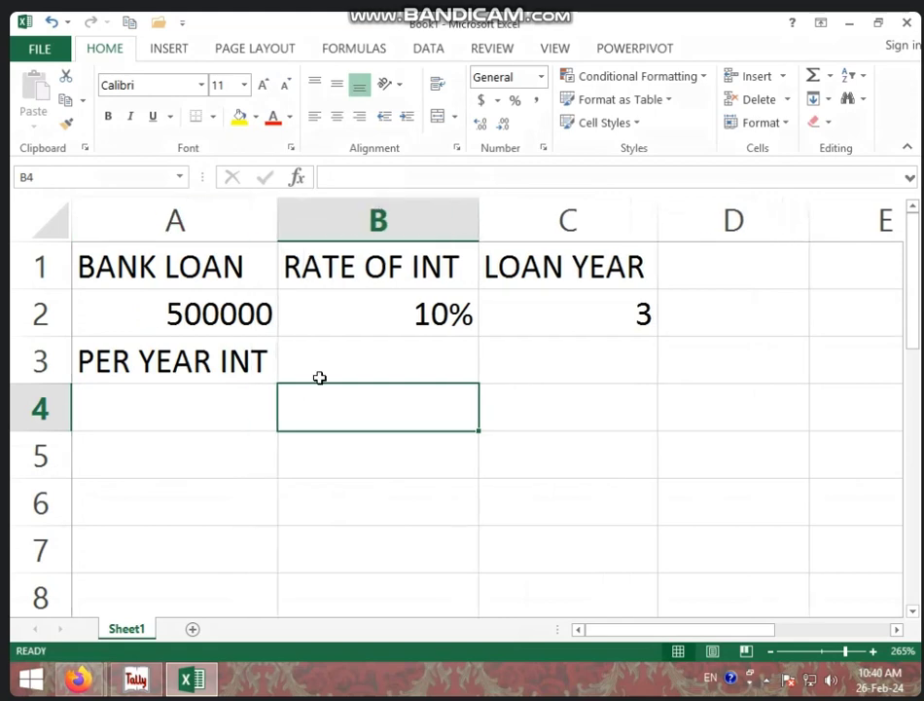
pyautogui.click(330, 365)
pyautogui.click(335, 310)
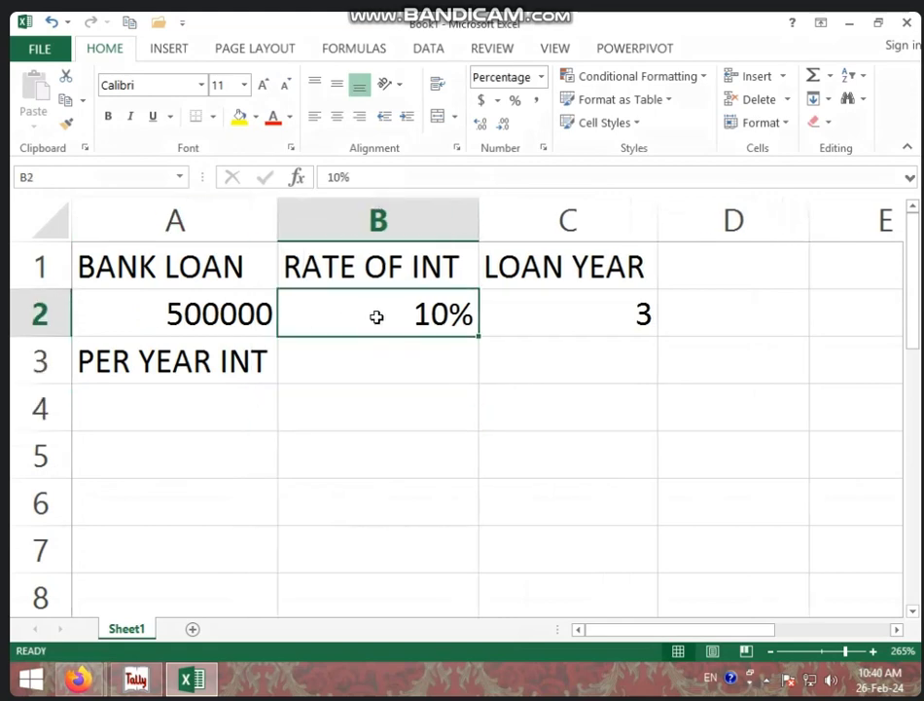
# Step: Calculate the yearly interest in cell B3 with the formula =A2*B2
pyautogui.click(327, 358)
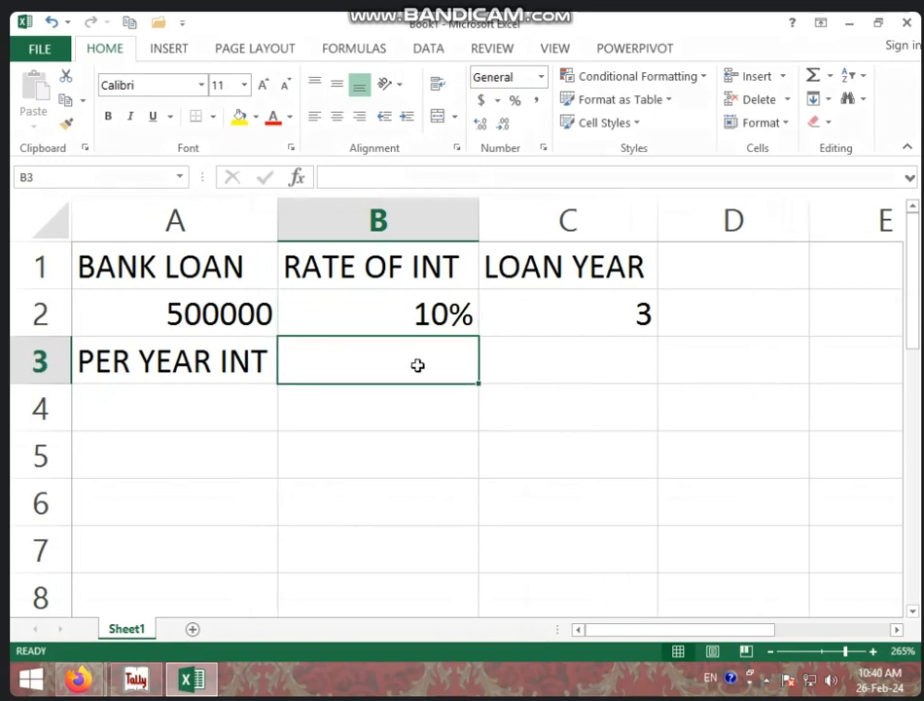
pyautogui.write('=')
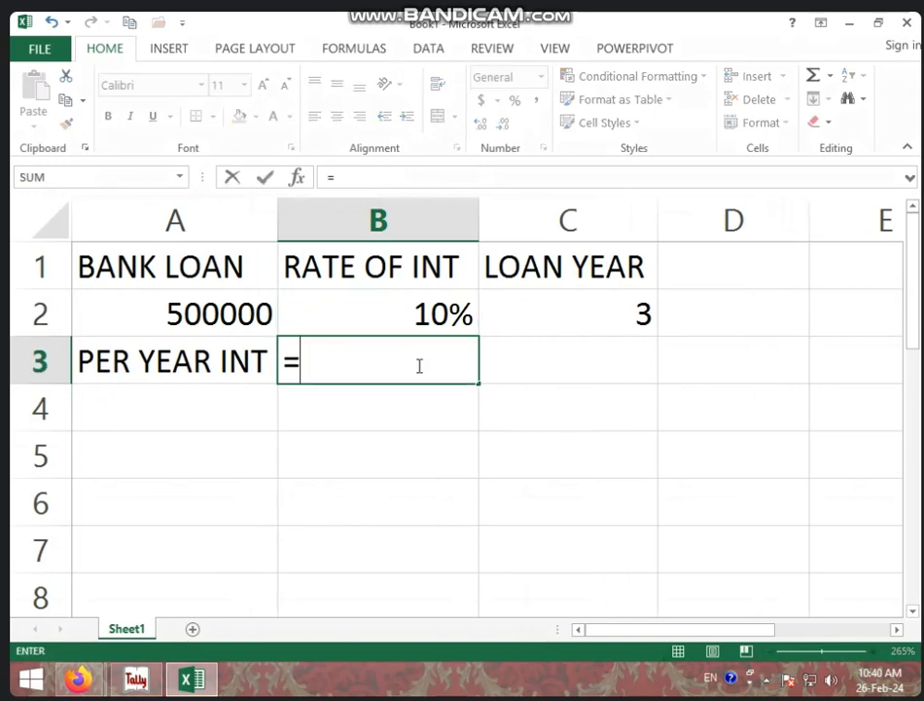
pyautogui.click(252, 309)
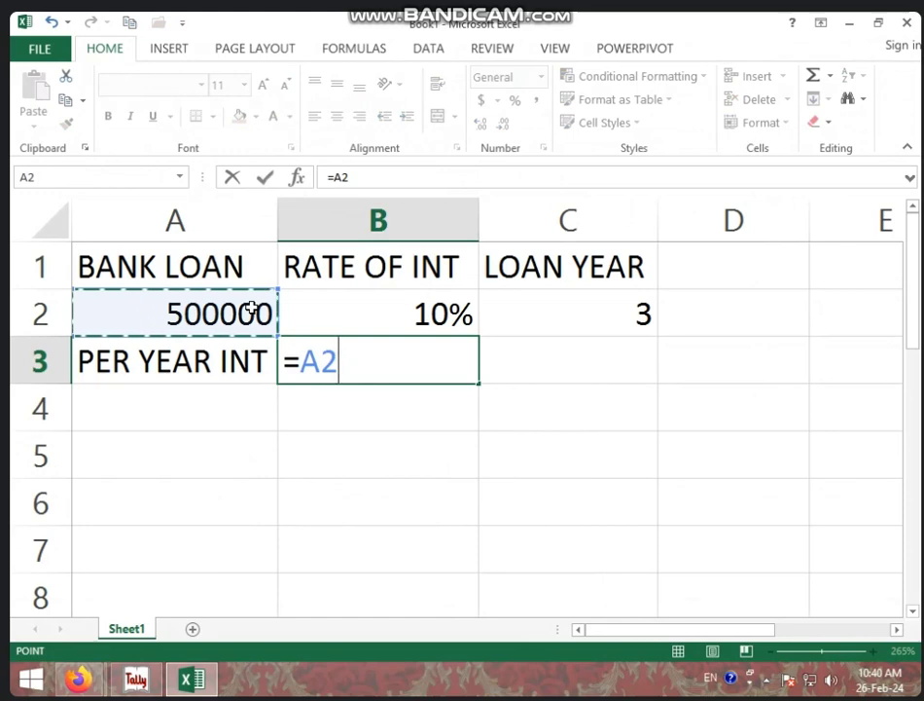
pyautogui.write('*')
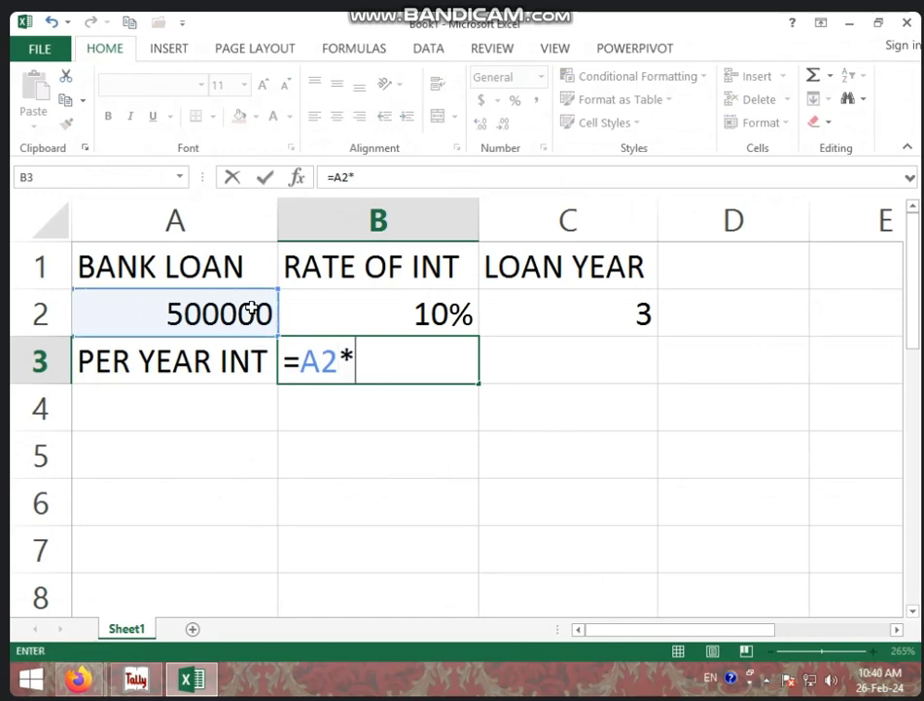
pyautogui.click(388, 320)
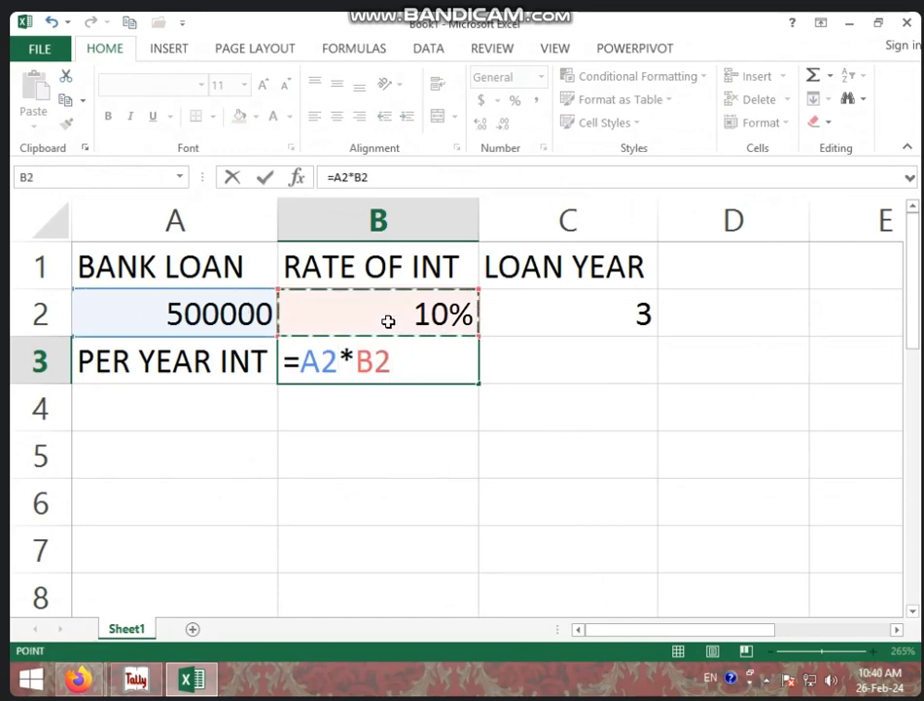
pyautogui.press('Return')
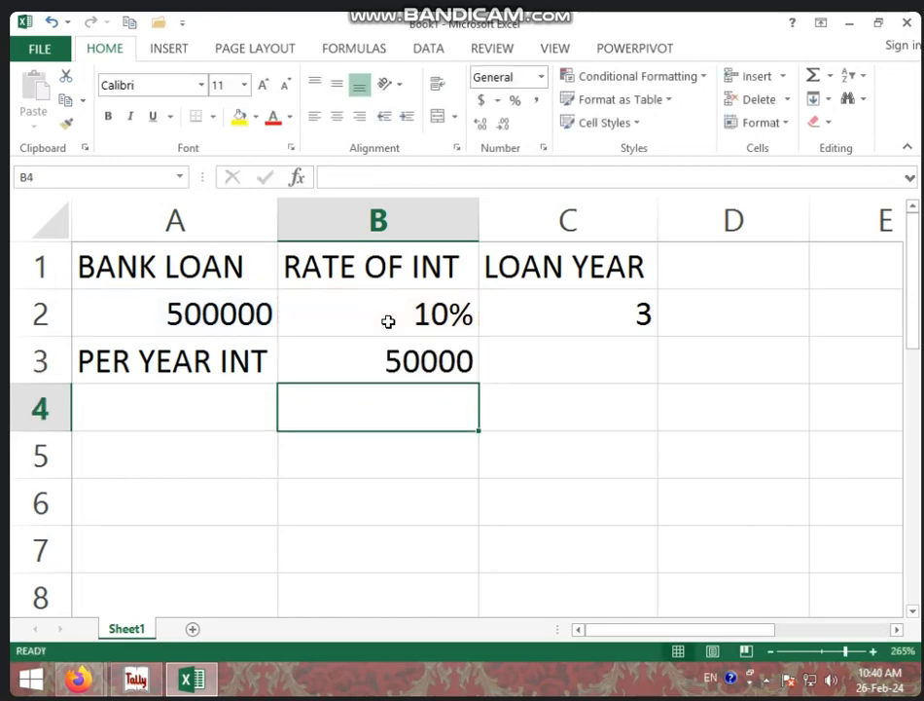
pyautogui.click(380, 354)
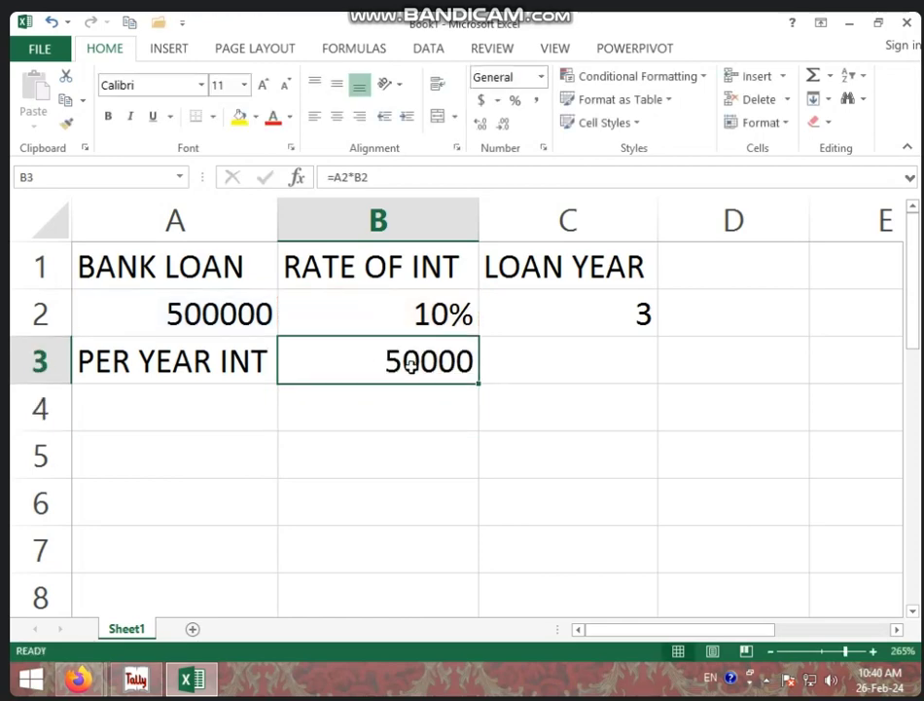
# Step: Enter the label TOTAL INT in cell A4
pyautogui.click(227, 407)
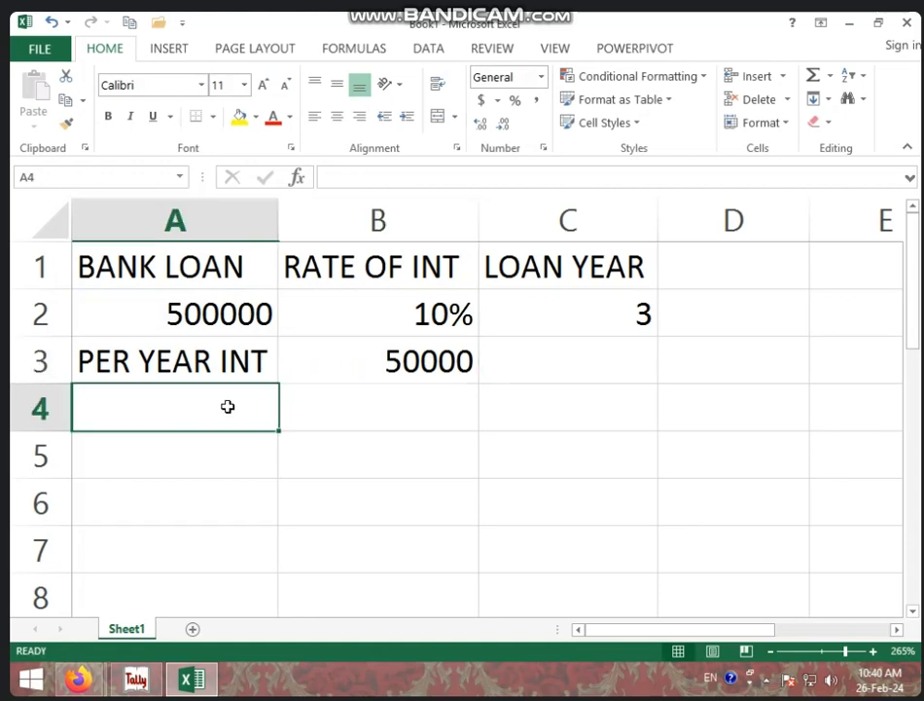
pyautogui.write('TOTAL INT')
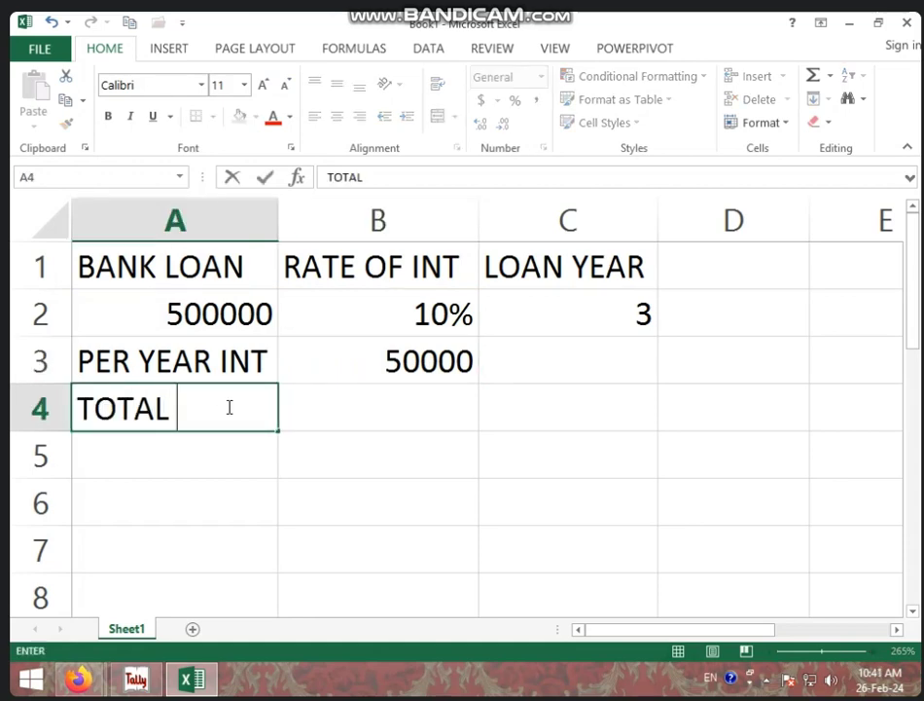
pyautogui.click(407, 409)
pyautogui.click(362, 353)
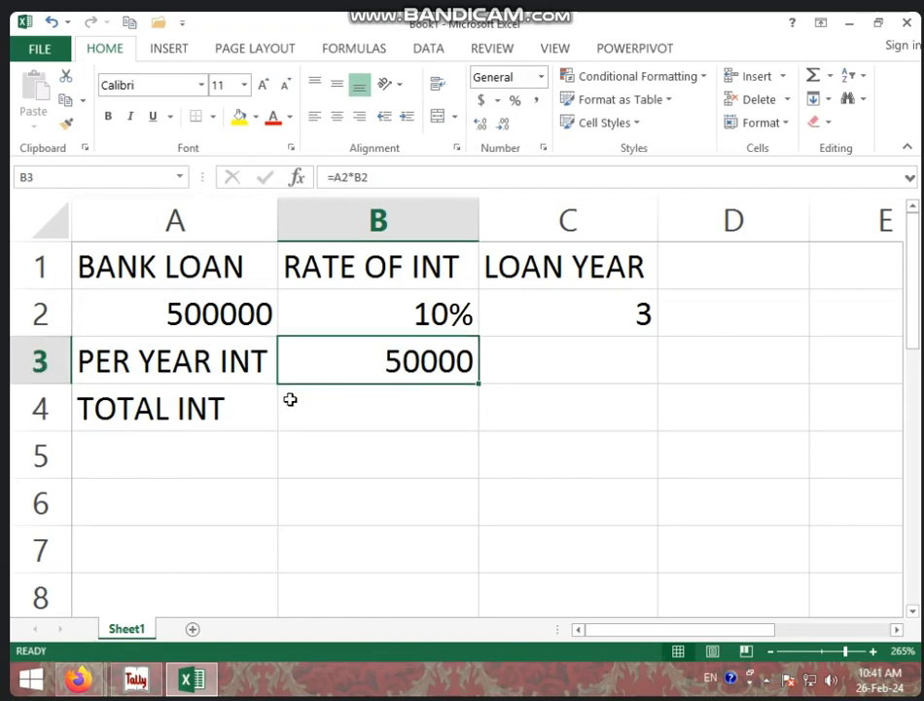
# Step: Calculate the total interest in cell B4 by multiplying the yearly interest by the loan years with =B3*C2
pyautogui.click(366, 407)
pyautogui.write('=')
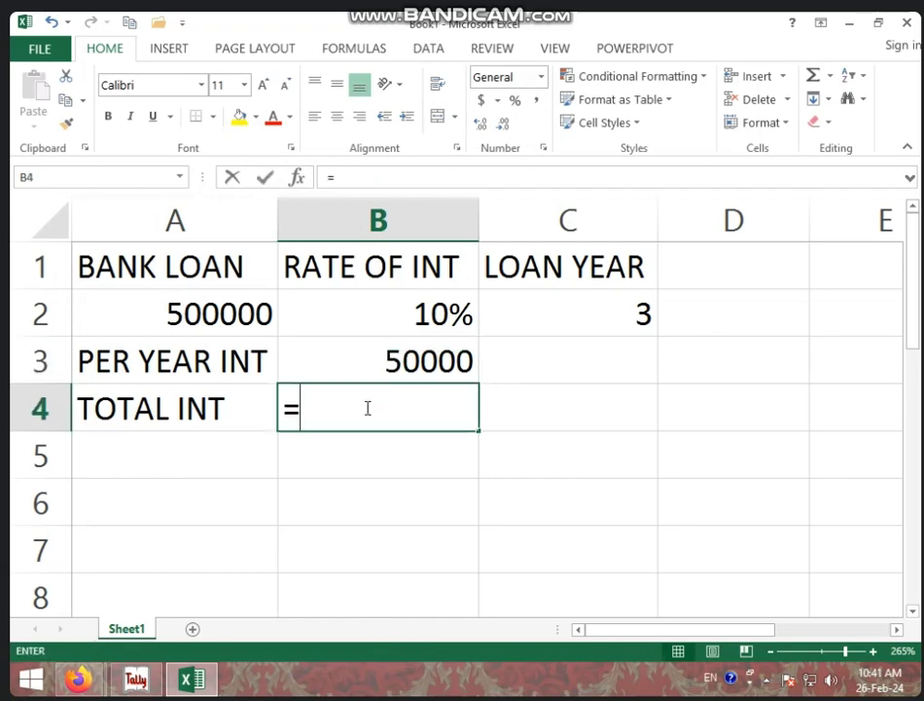
pyautogui.click(400, 358)
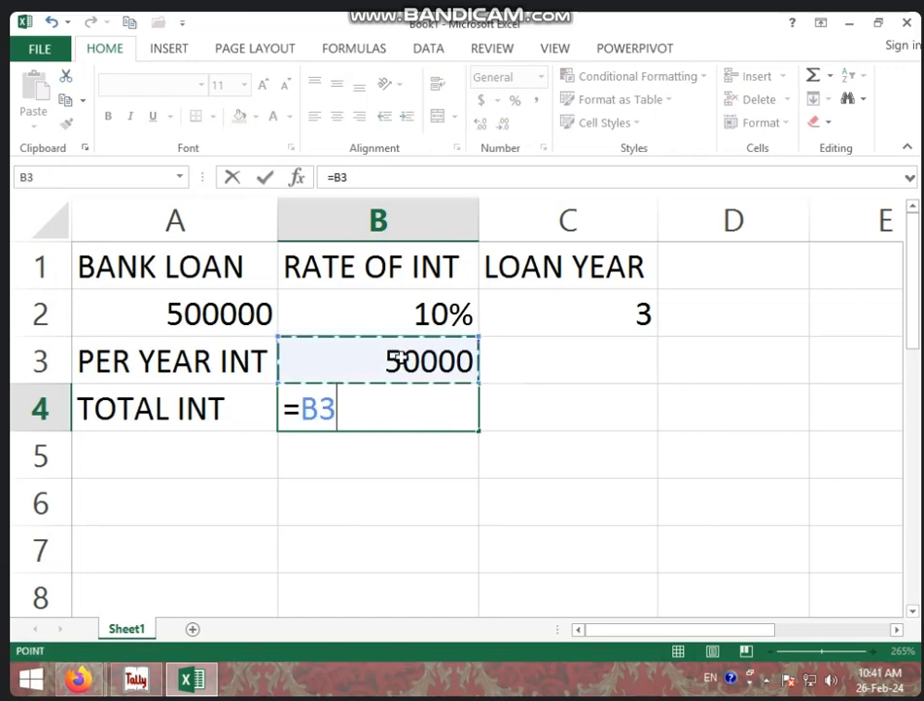
pyautogui.write('*')
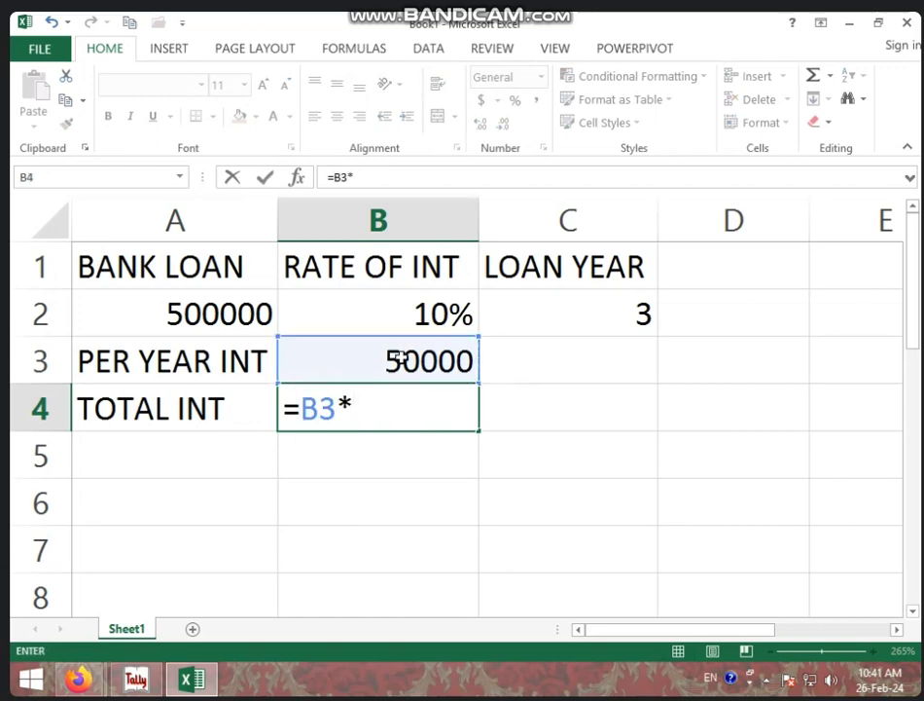
pyautogui.click(555, 304)
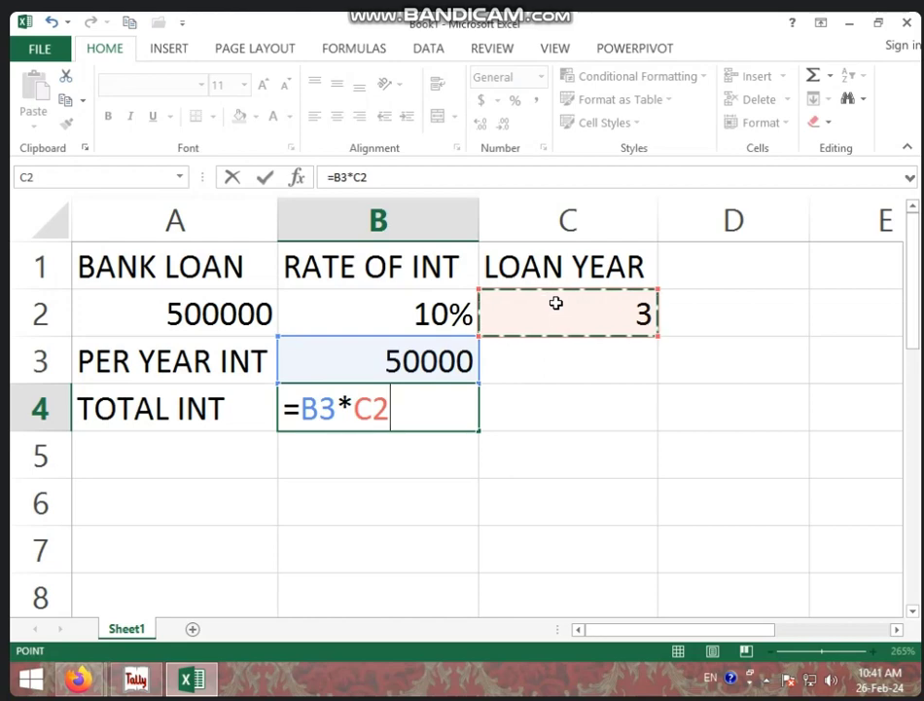
pyautogui.press('Return')
pyautogui.click(447, 408)
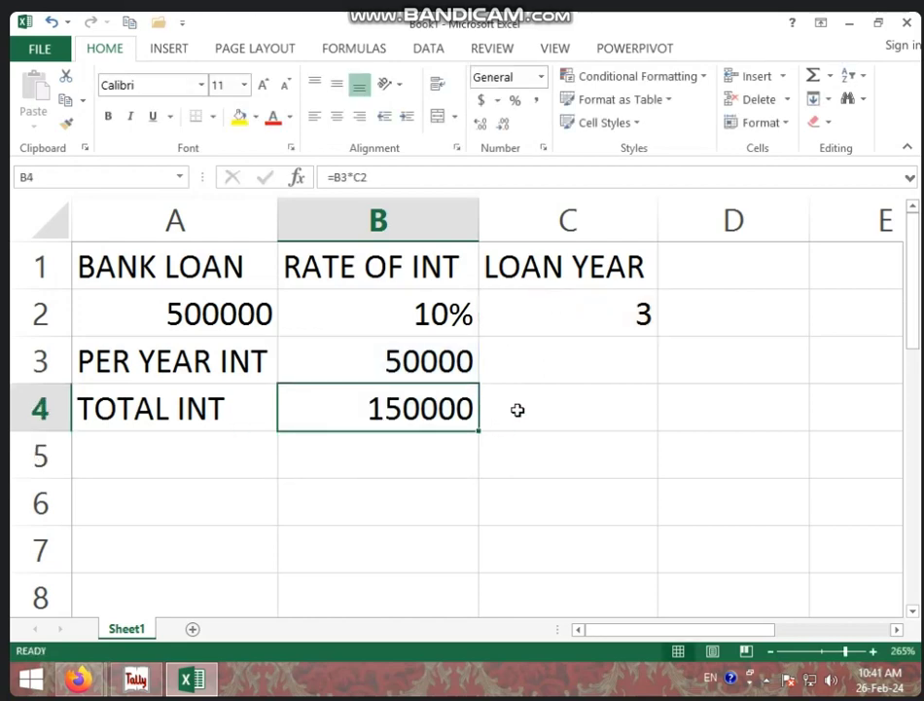
pyautogui.scroll(-2, 522, 392)
pyautogui.click(186, 424)
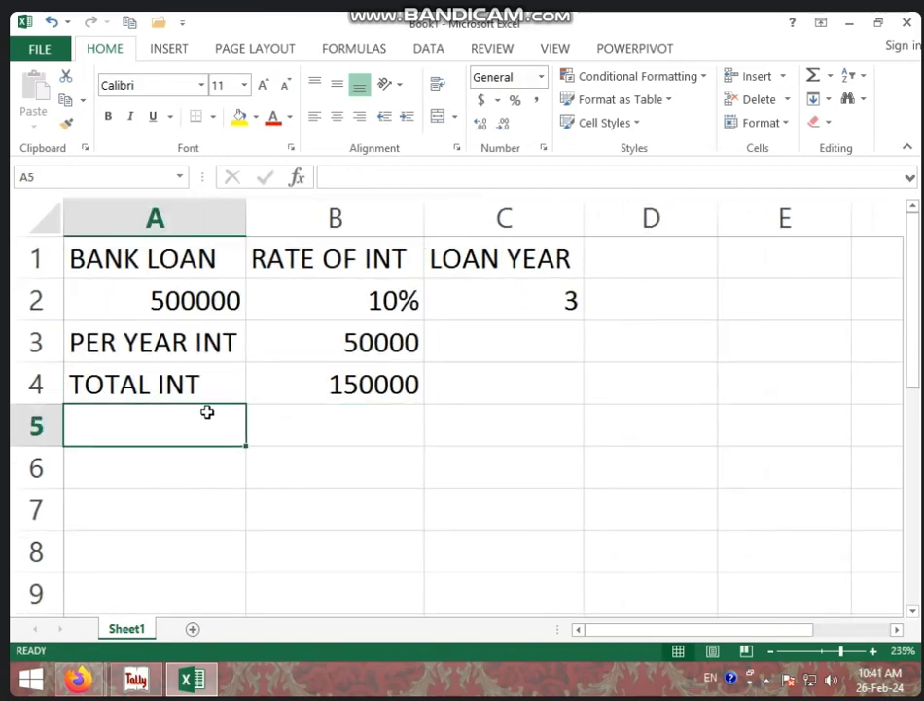
pyautogui.click(169, 305)
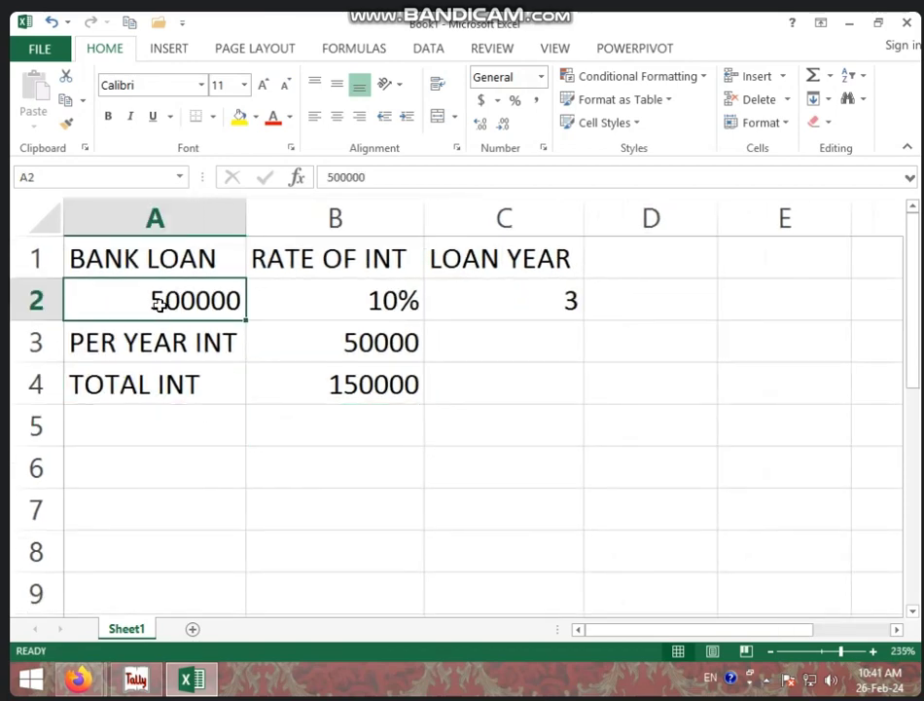
pyautogui.click(394, 305)
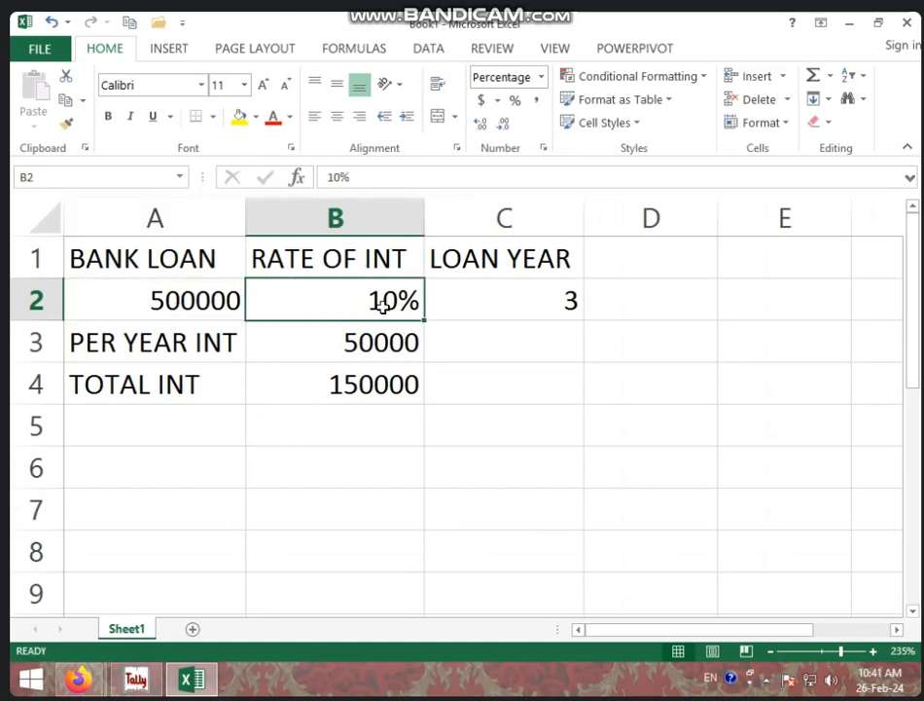
pyautogui.click(337, 355)
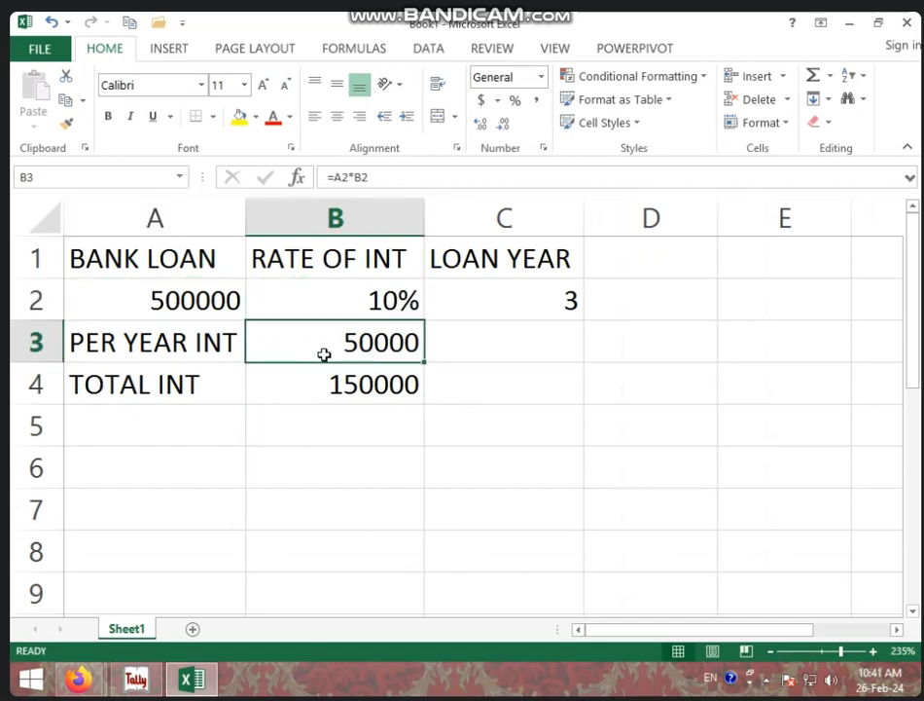
pyautogui.click(357, 387)
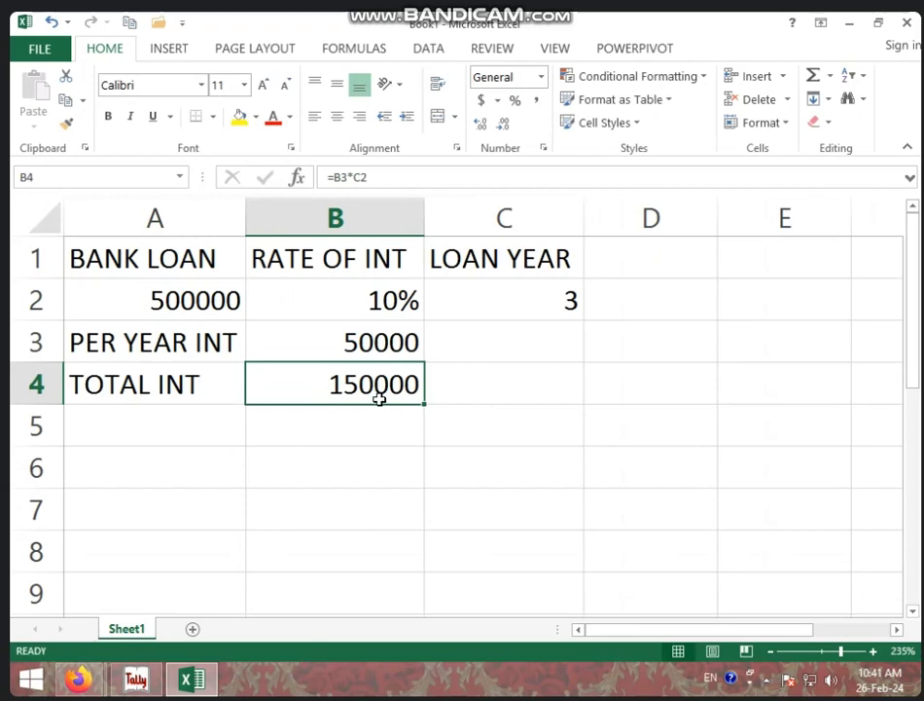
# Step: Enter the label LOAN + INT in cell A5
pyautogui.click(206, 419)
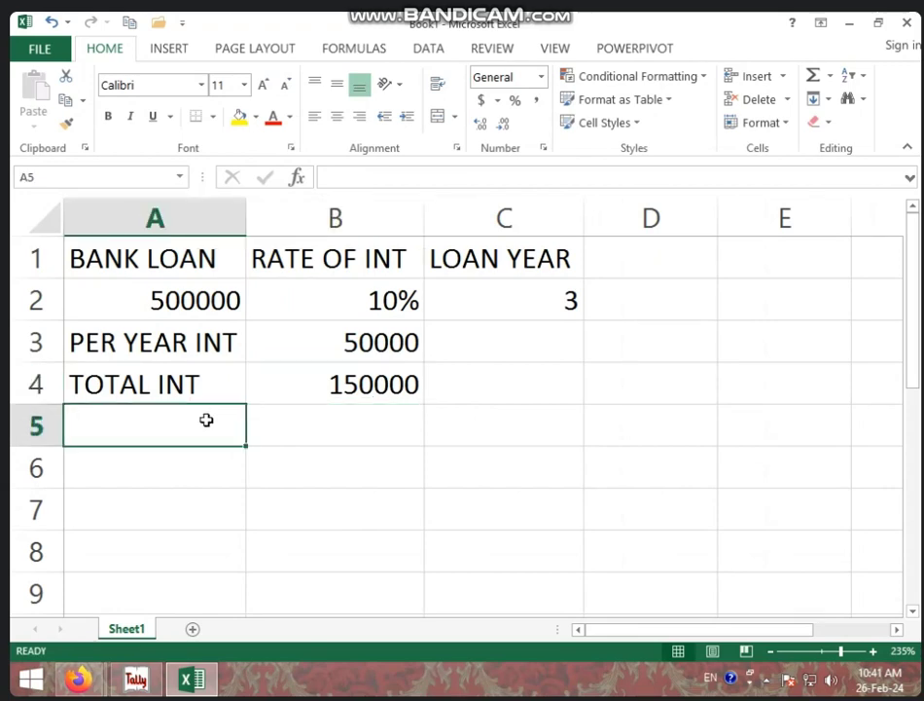
pyautogui.write('LOAN')
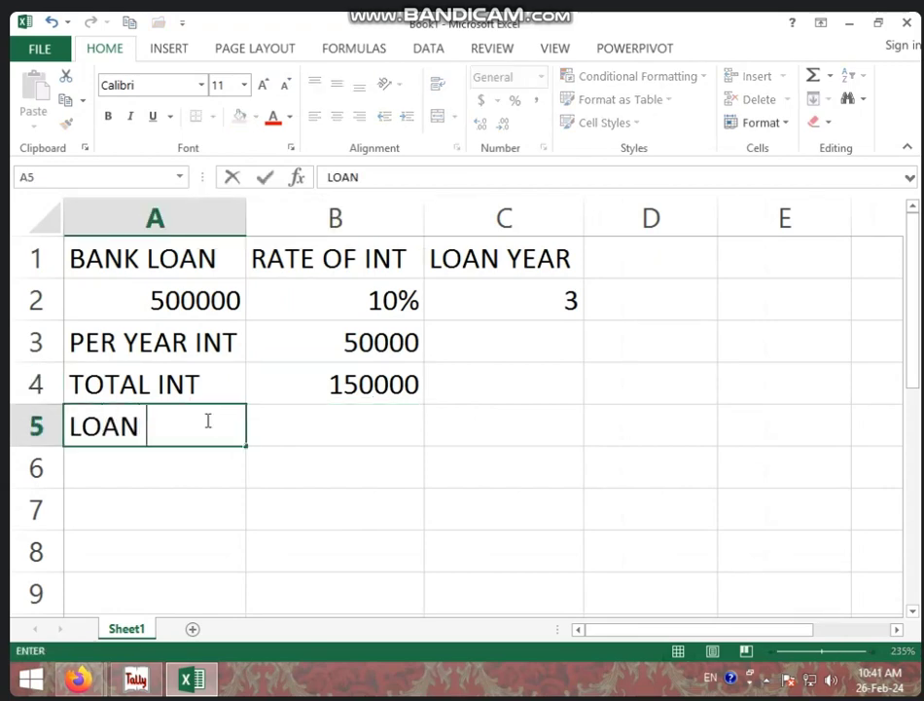
pyautogui.write(' + INT')
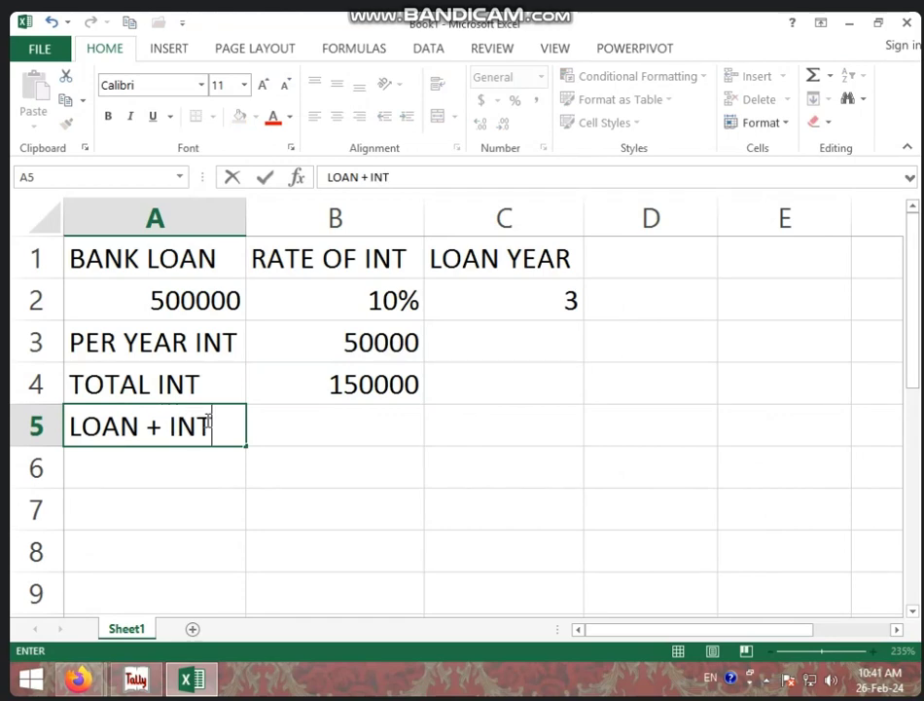
# Step: Add the loan amount and the total interest in cell B5 with the formula =A2+B4
pyautogui.click(347, 420)
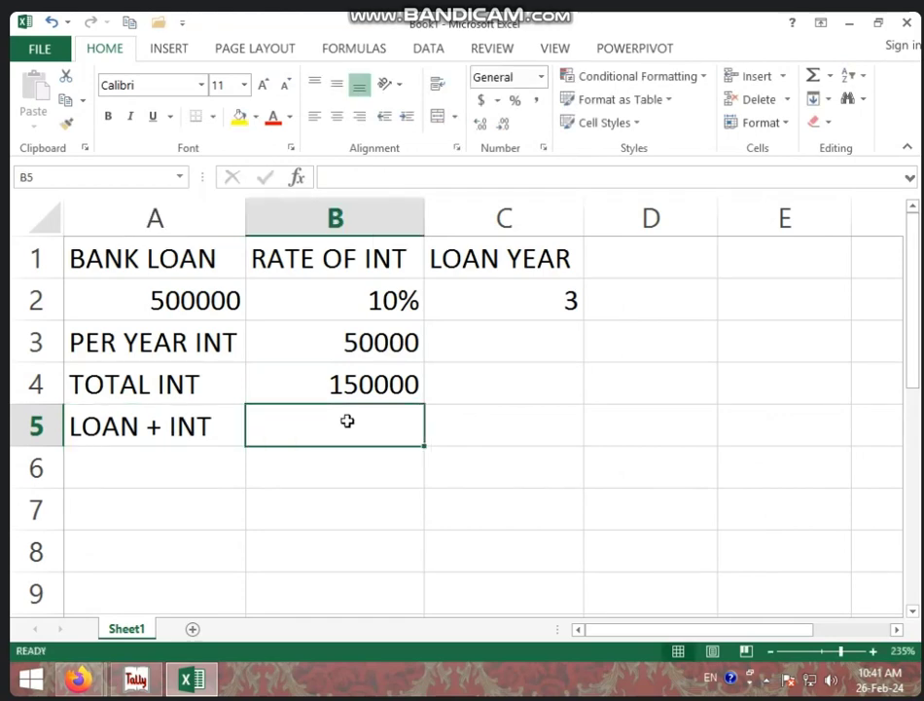
pyautogui.write('=')
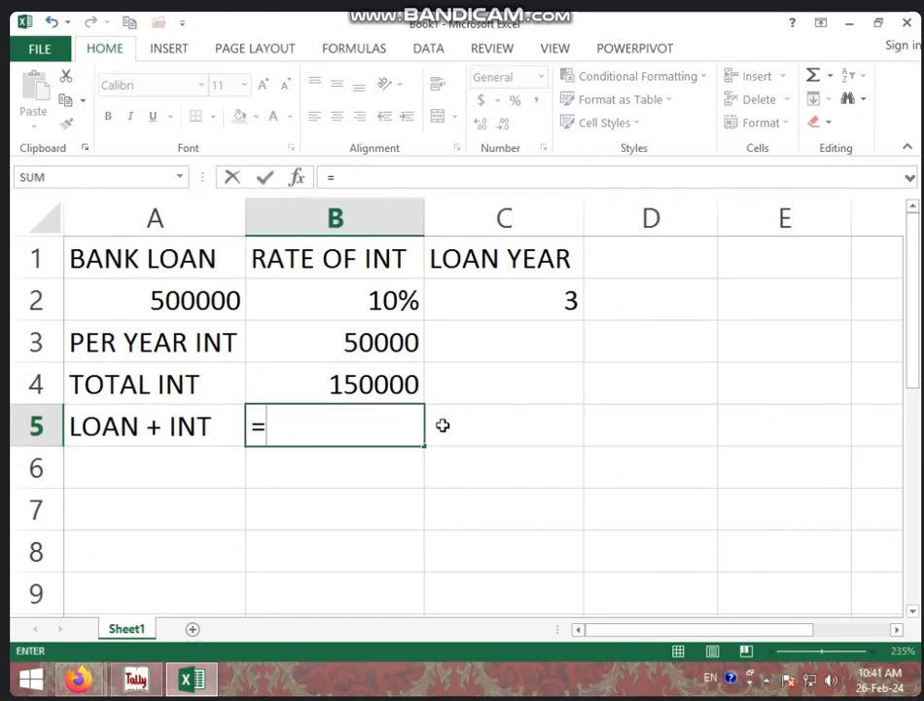
pyautogui.click(207, 301)
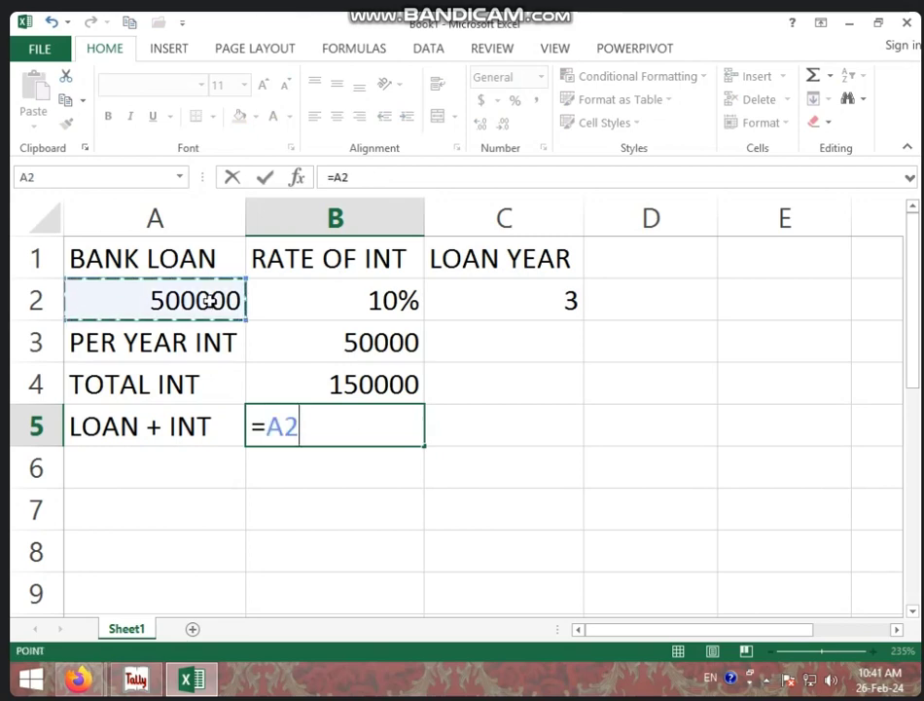
pyautogui.write('+')
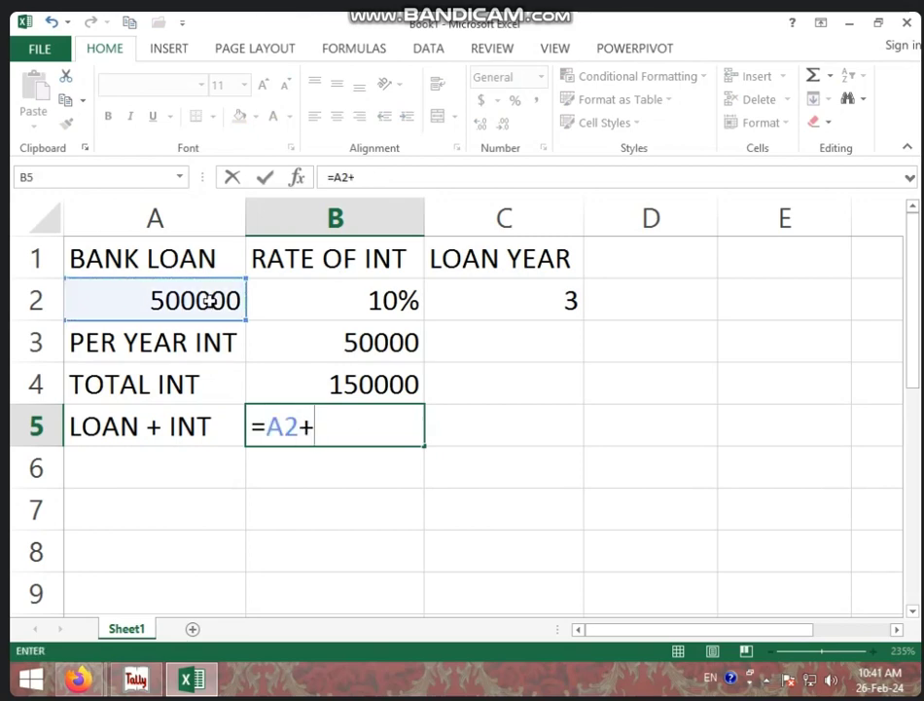
pyautogui.click(354, 384)
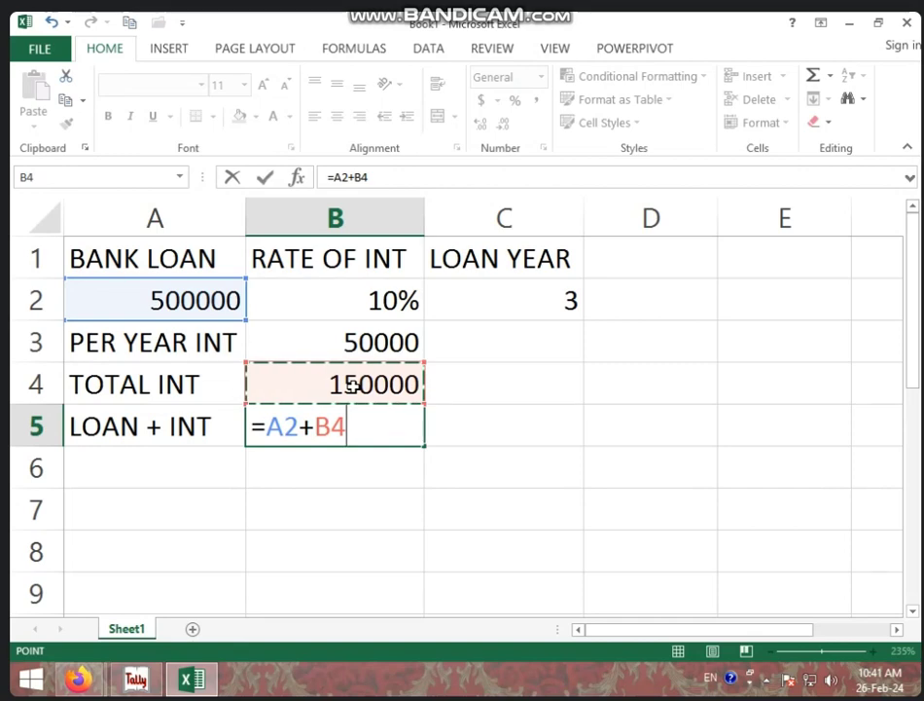
pyautogui.press('Return')
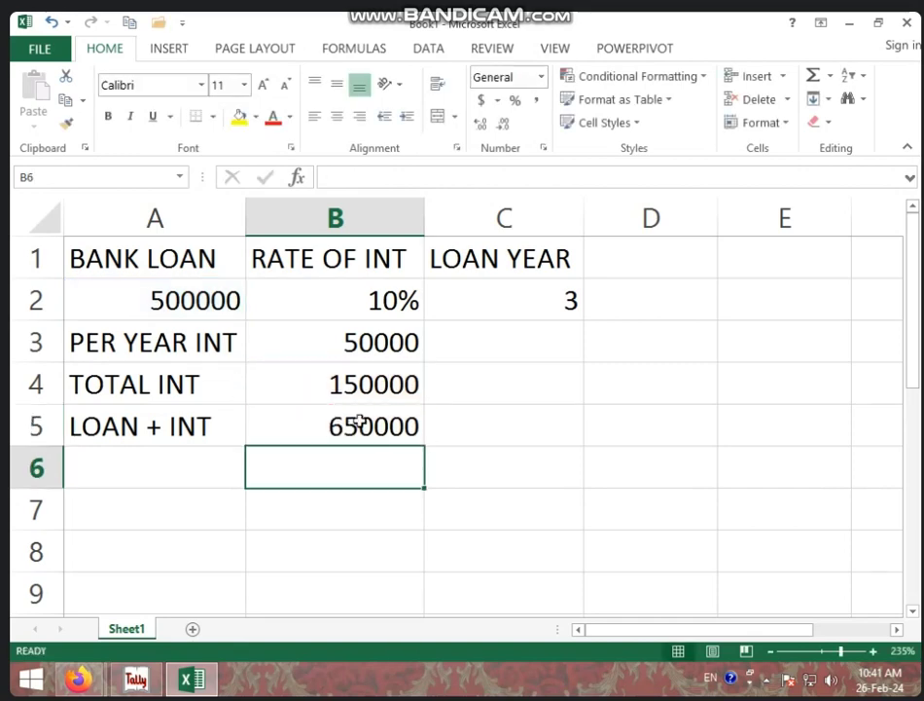
pyautogui.click(359, 420)
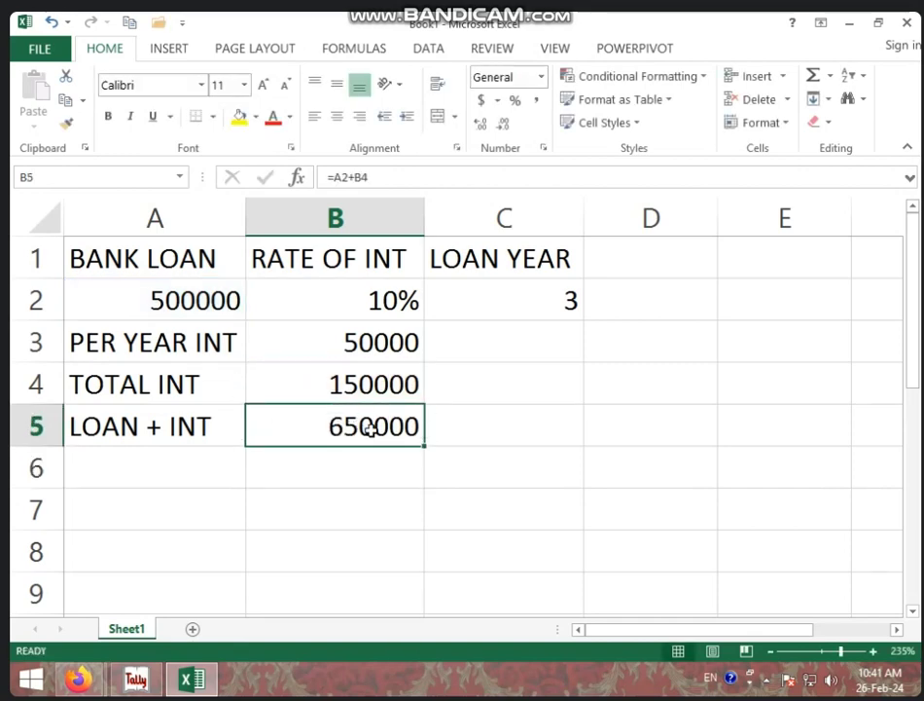
# Step: Enter the label PER YEAR INST in cell A6
pyautogui.click(191, 465)
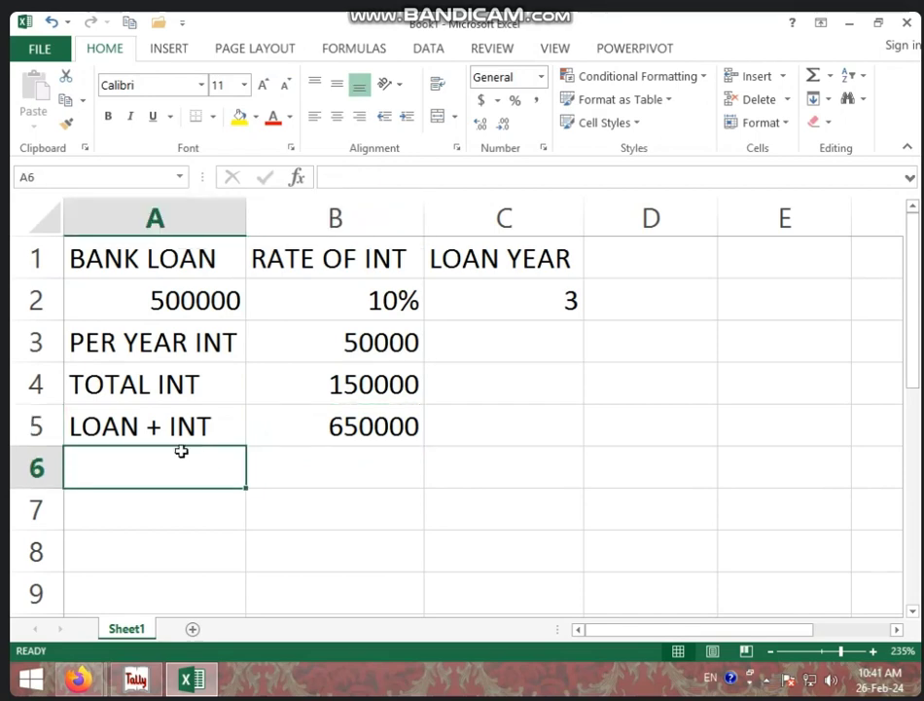
pyautogui.write('PER ')
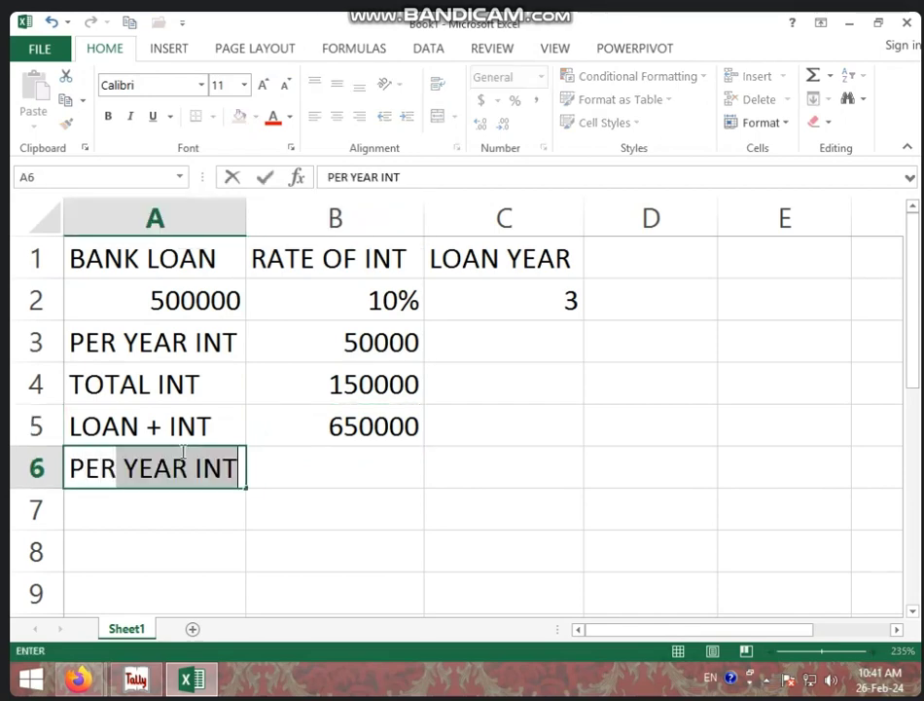
pyautogui.write('YEAR IN')
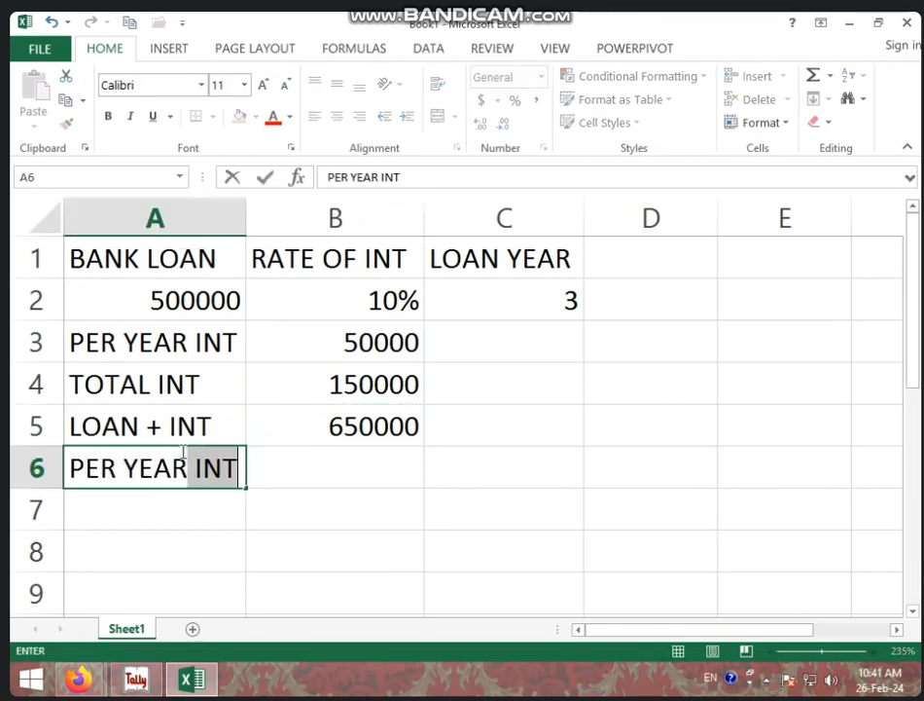
pyautogui.write('ST')
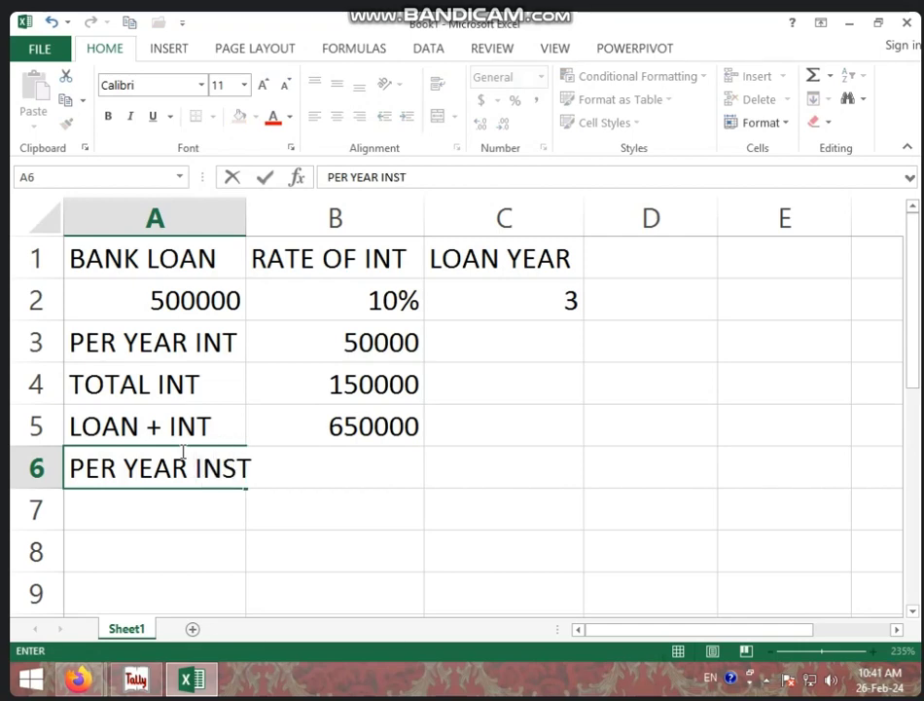
pyautogui.click(355, 503)
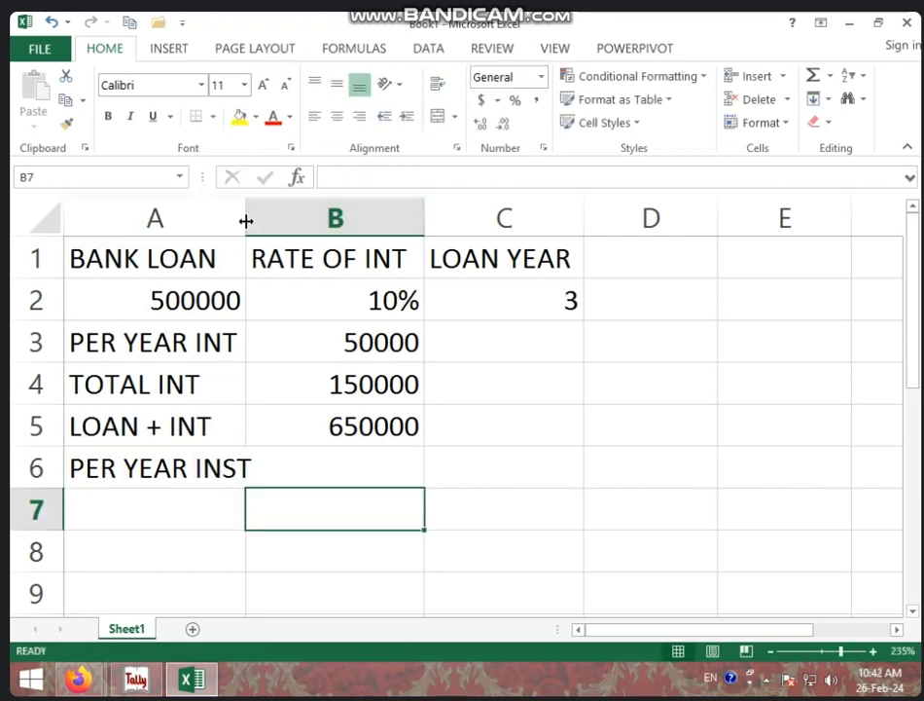
# Step: Widen column A to fit the PER YEAR INST label and enter 6 as the number of installments per year in cell B6
pyautogui.moveTo(245, 218); pyautogui.dragTo(261, 218)
pyautogui.click(345, 472)
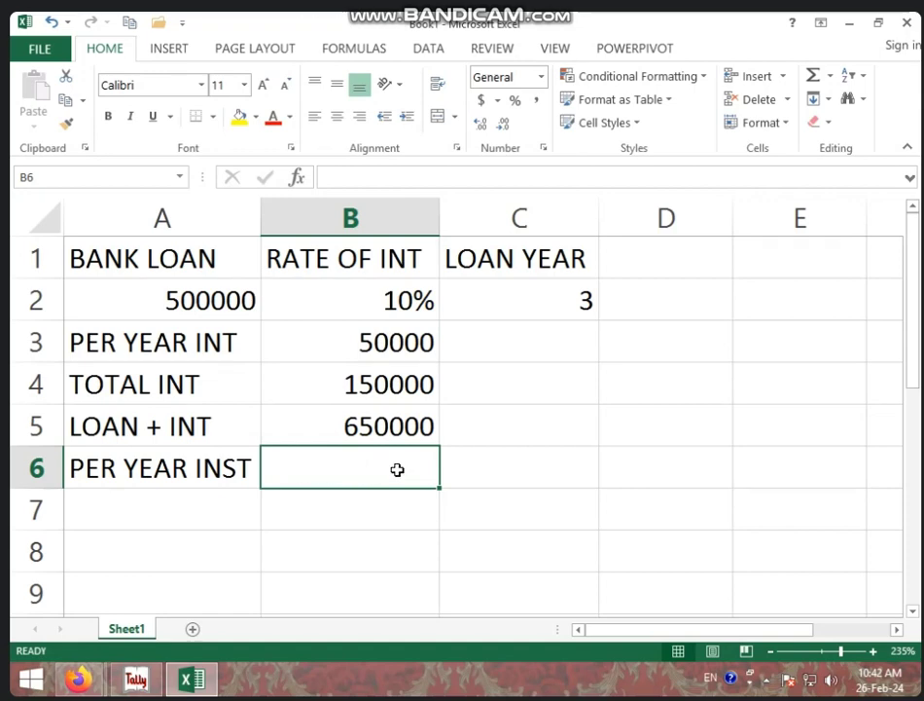
pyautogui.write('6')
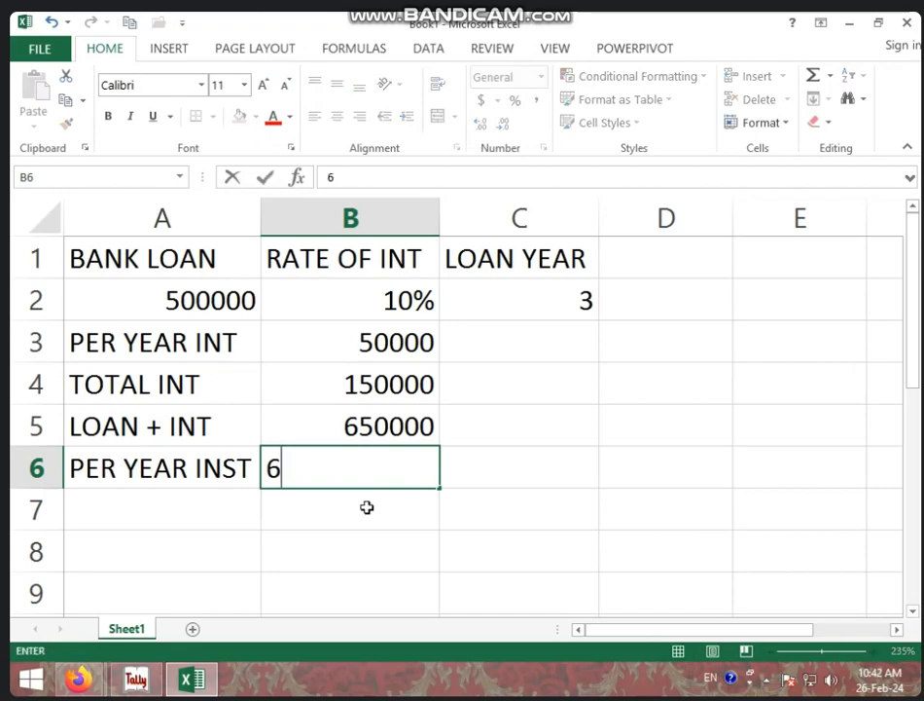
pyautogui.press('Return')
pyautogui.click(368, 468)
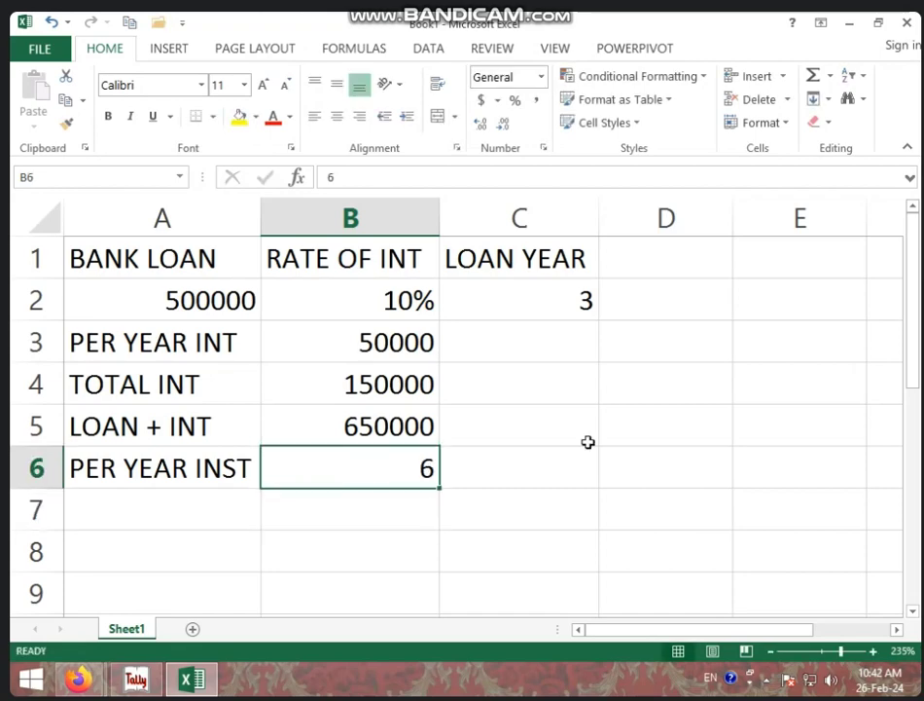
pyautogui.click(541, 293)
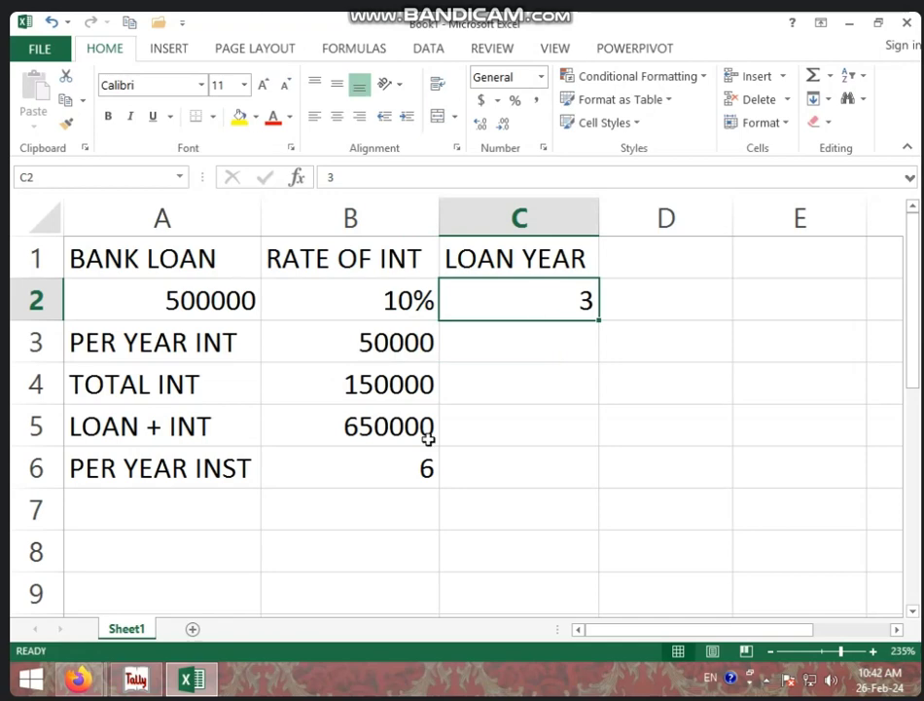
# Step: Enter the label TOTAL INST in cell A7
pyautogui.click(232, 515)
pyautogui.write('TO')
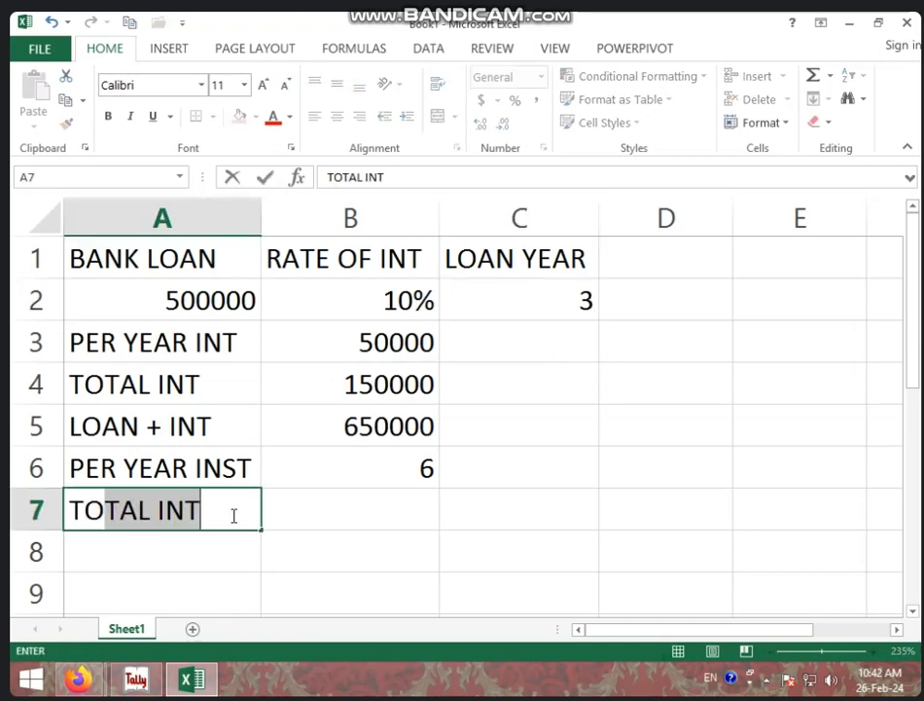
pyautogui.write('TAL INST')
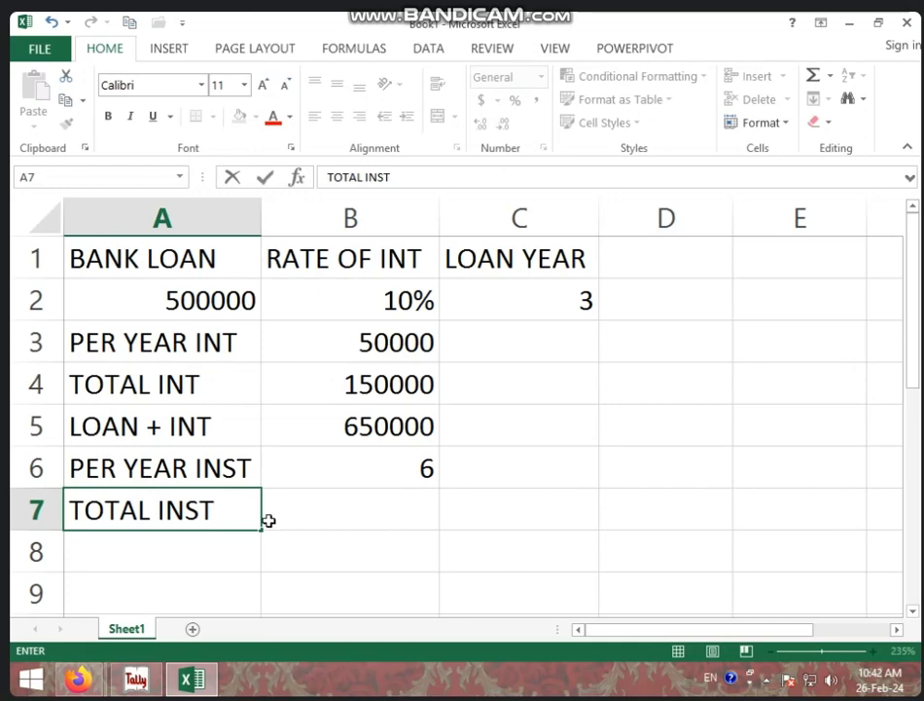
# Step: Calculate the total number of installments in cell B7 by multiplying the installments per year by the loan years with =B6*C2
pyautogui.click(367, 519)
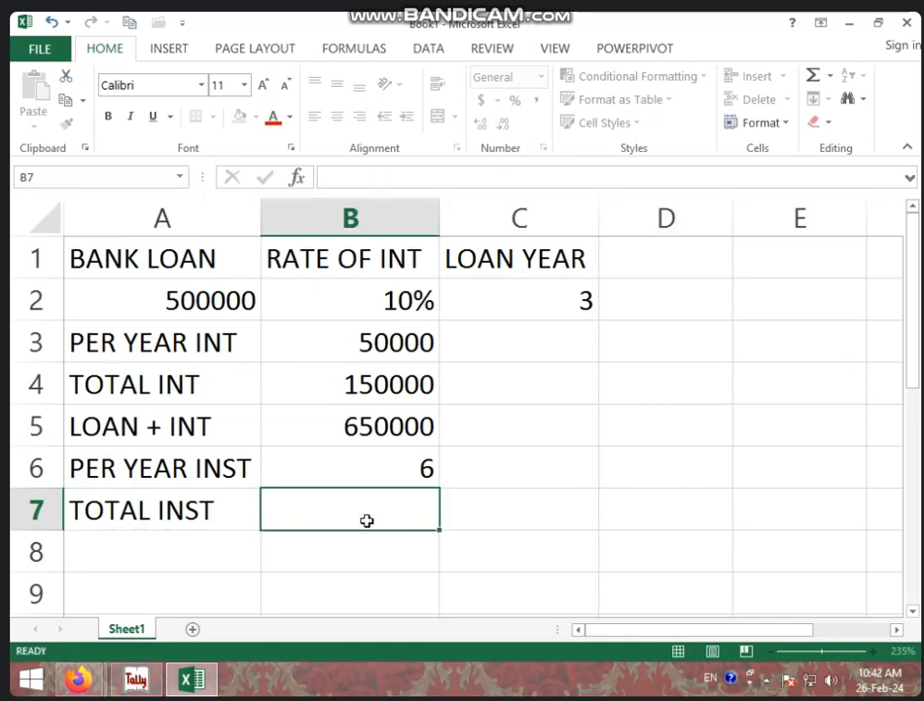
pyautogui.click(396, 472)
pyautogui.write('*')
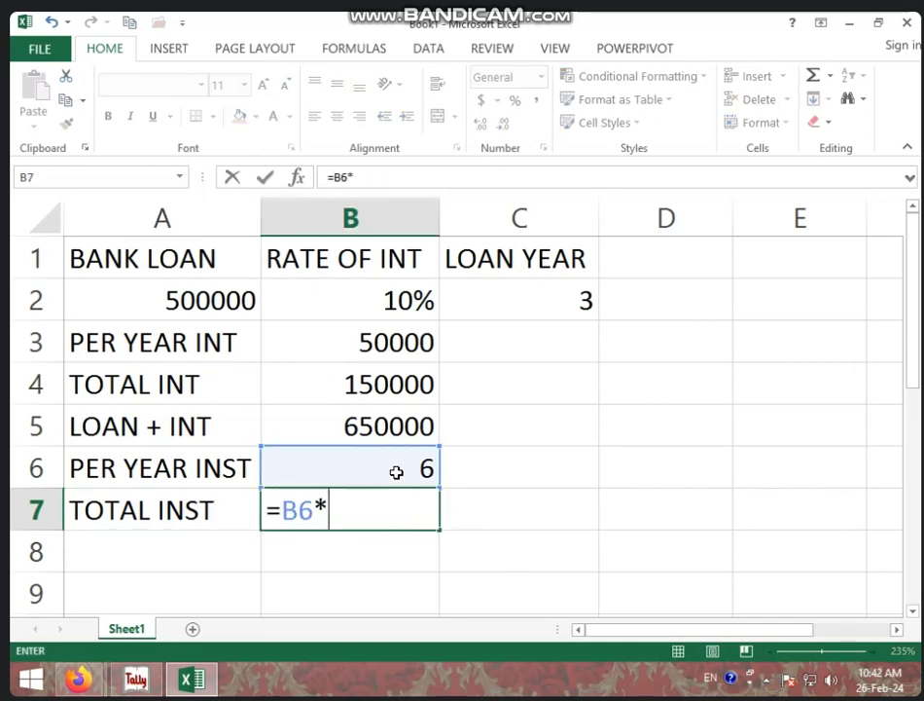
pyautogui.click(575, 303)
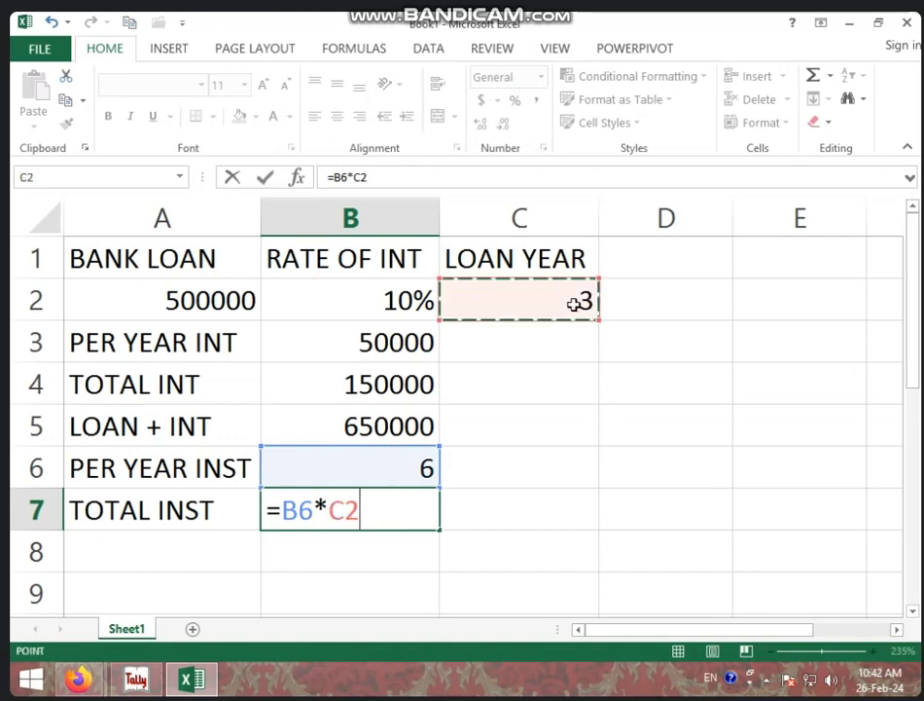
pyautogui.press('Return')
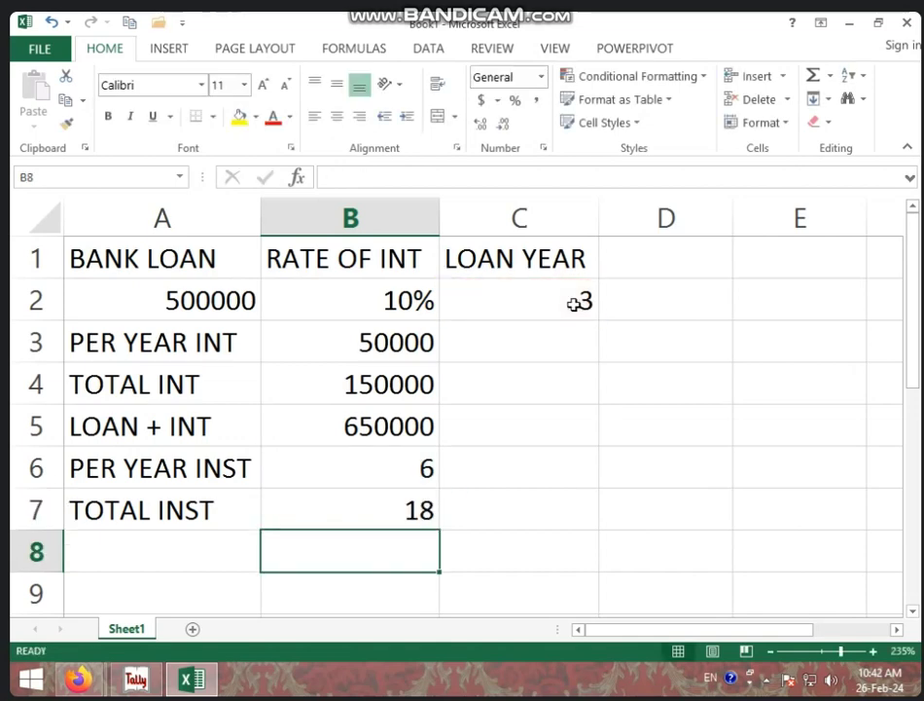
pyautogui.click(384, 507)
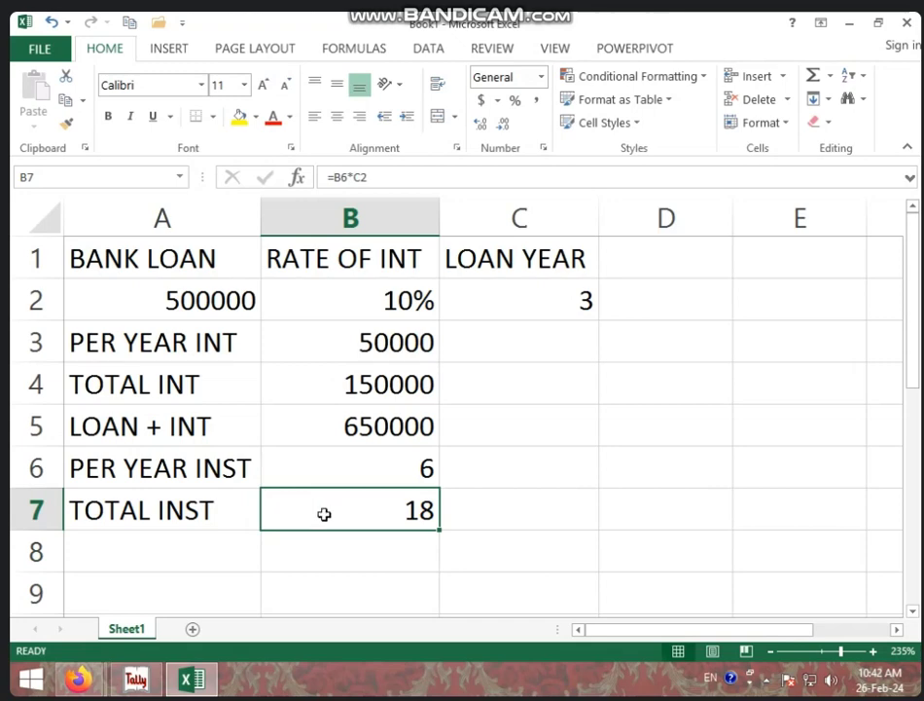
# Step: Enter the label INST AMT in cell A8
pyautogui.click(180, 550)
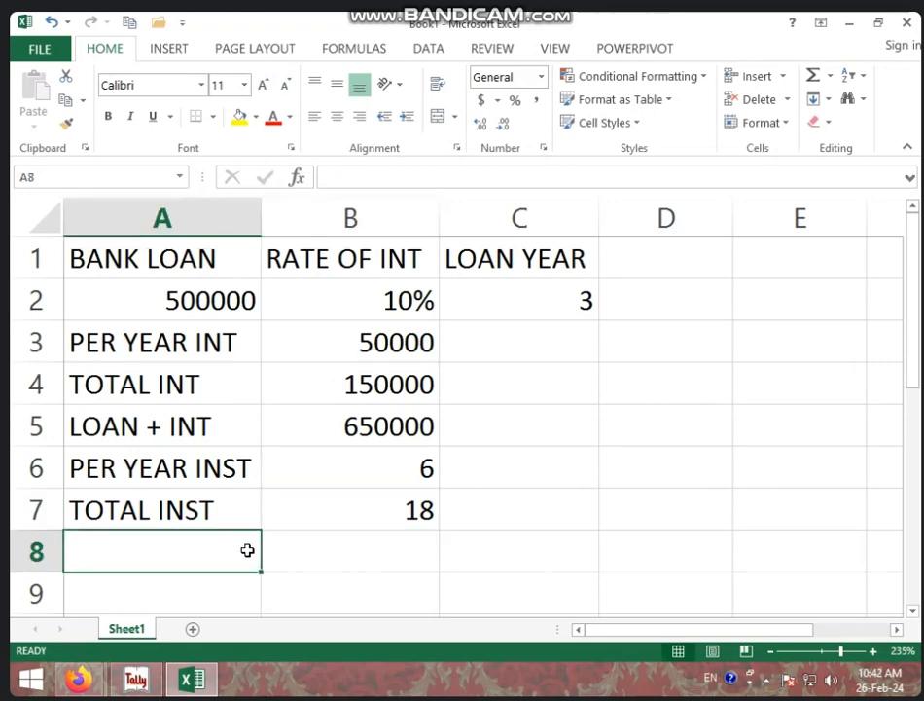
pyautogui.write('INST A')
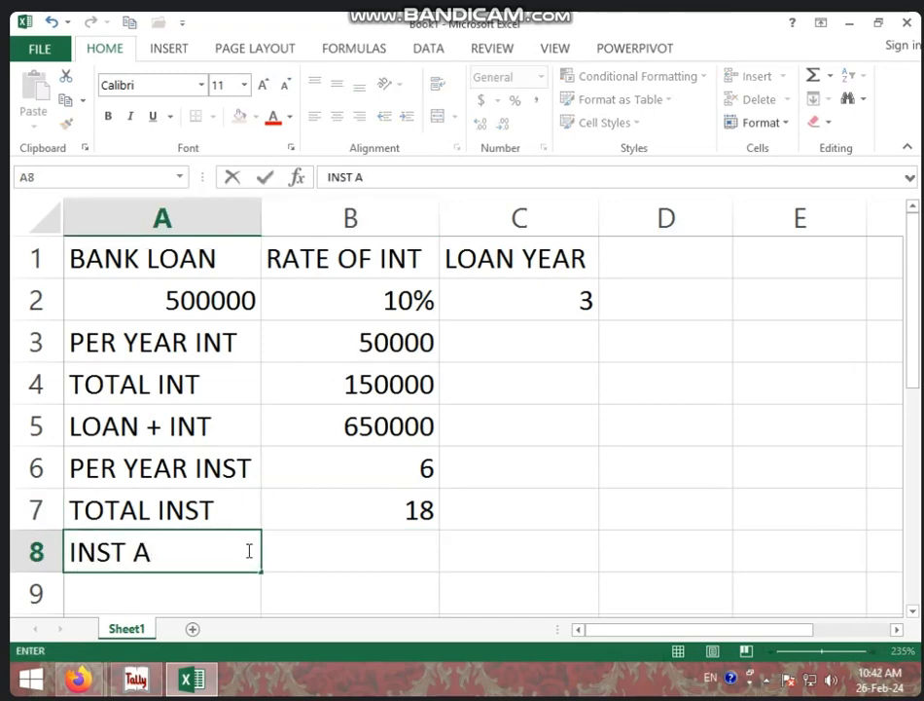
pyautogui.write('MT5')
pyautogui.press('BackSpace')
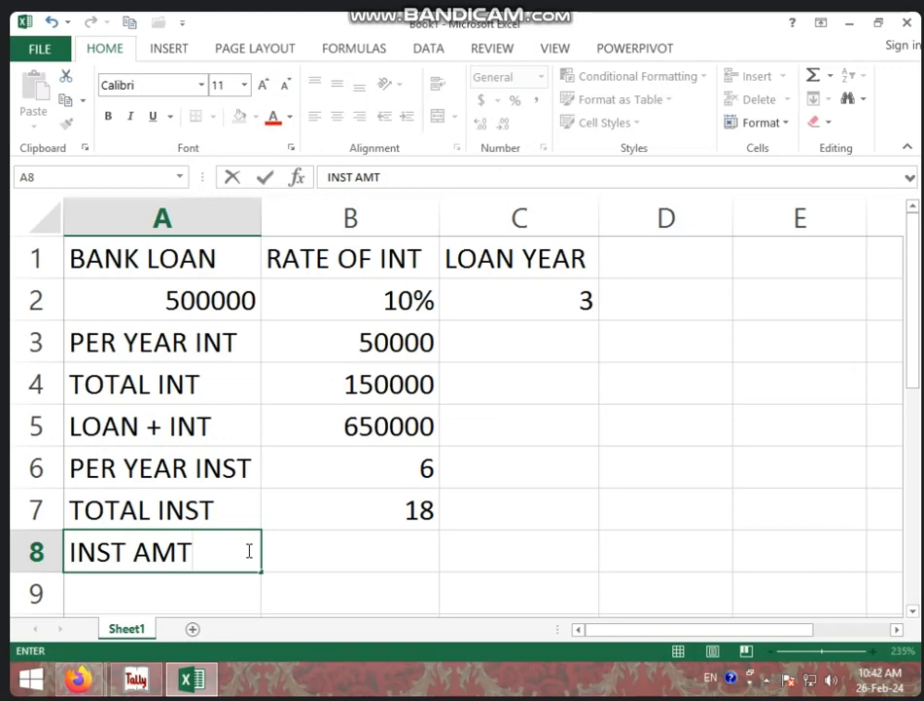
# Step: Calculate the installment amount in cell B8 by dividing the loan plus interest by the total installments with =B5/B7
pyautogui.click(380, 549)
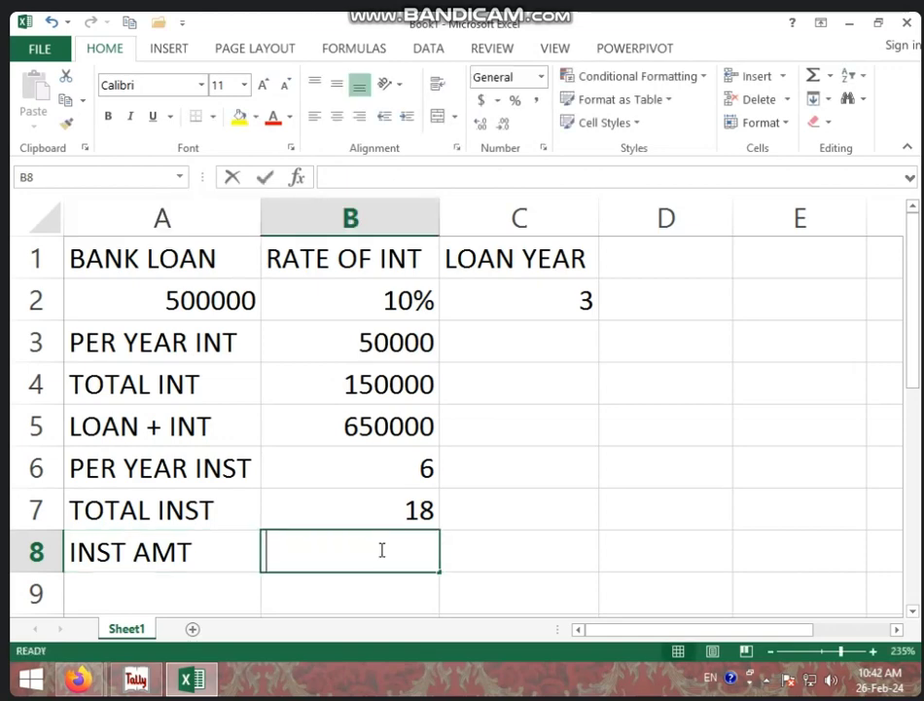
pyautogui.write('=')
pyautogui.click(364, 425)
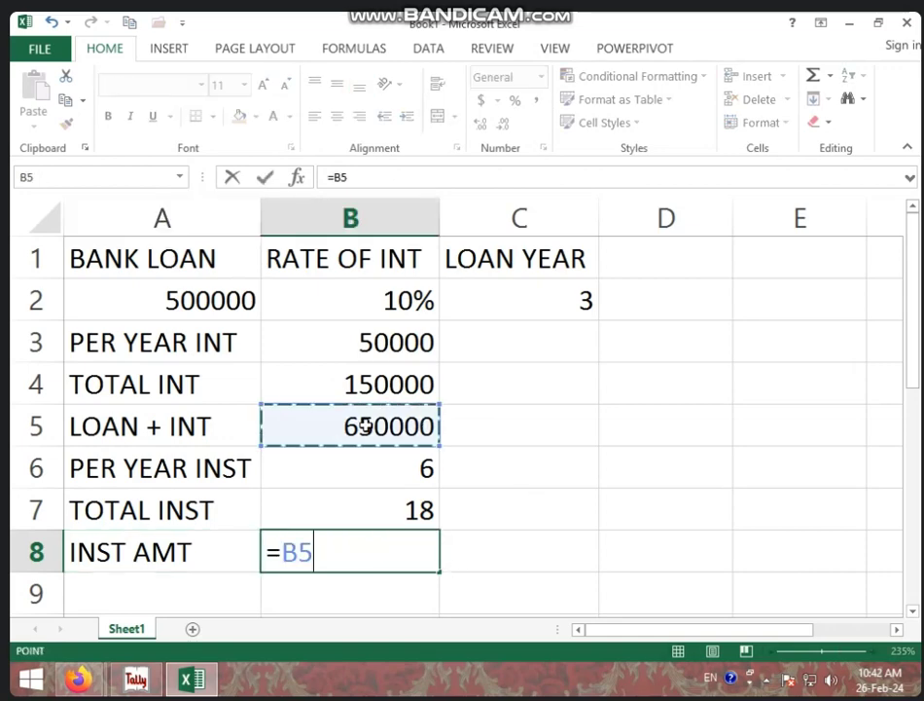
pyautogui.write('/')
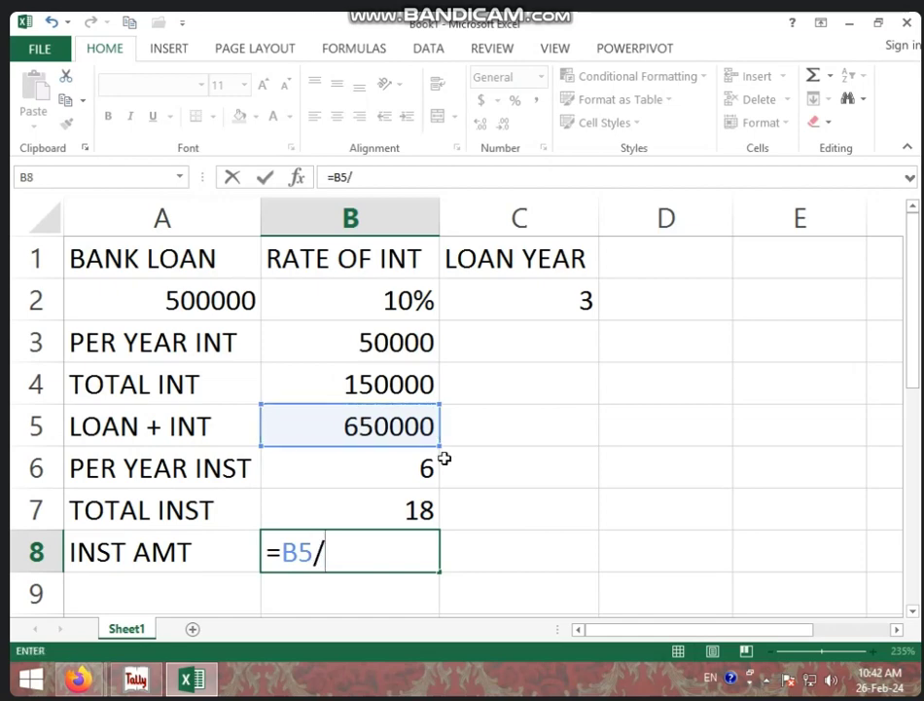
pyautogui.click(410, 502)
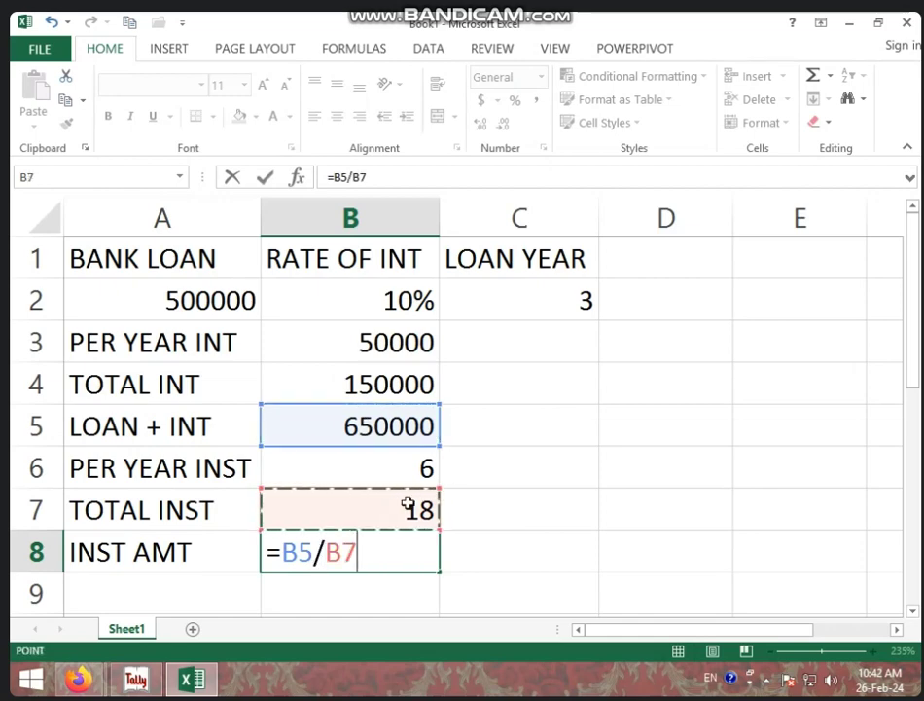
pyautogui.press('Return')
# Step: Remove all decimal places from the installment amount in cell B8
pyautogui.click(384, 553)
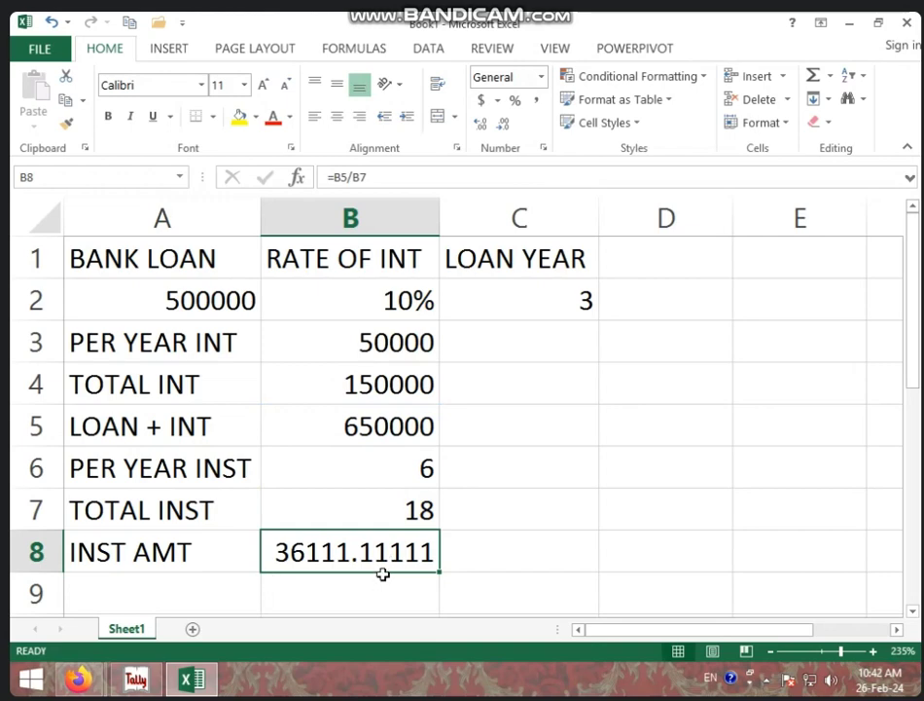
pyautogui.click(503, 126)
pyautogui.doubleClick(503, 126)
pyautogui.doubleClick(503, 127)
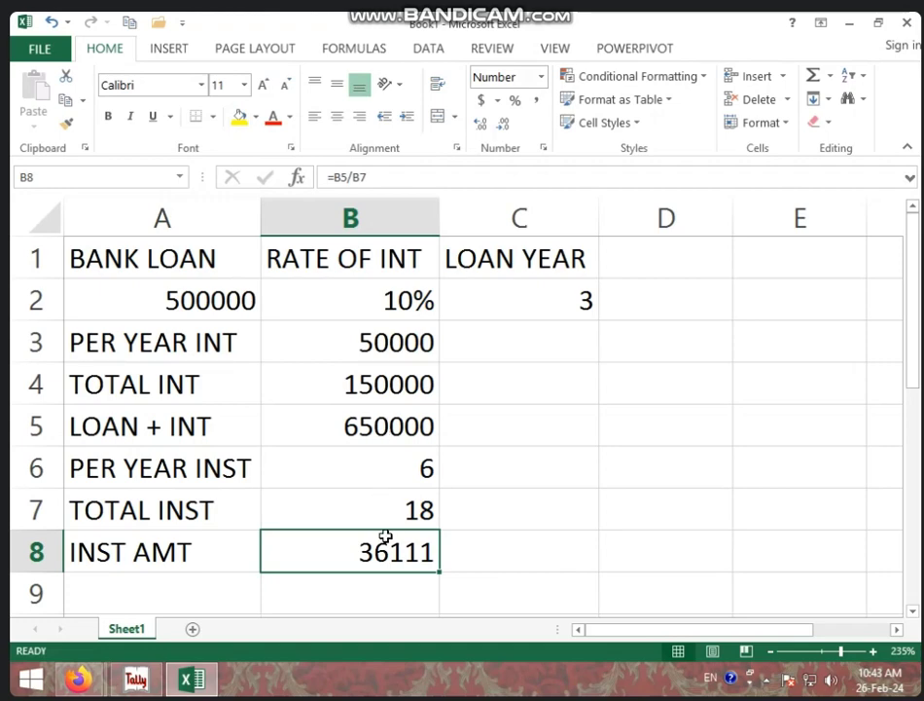
pyautogui.click(516, 515)
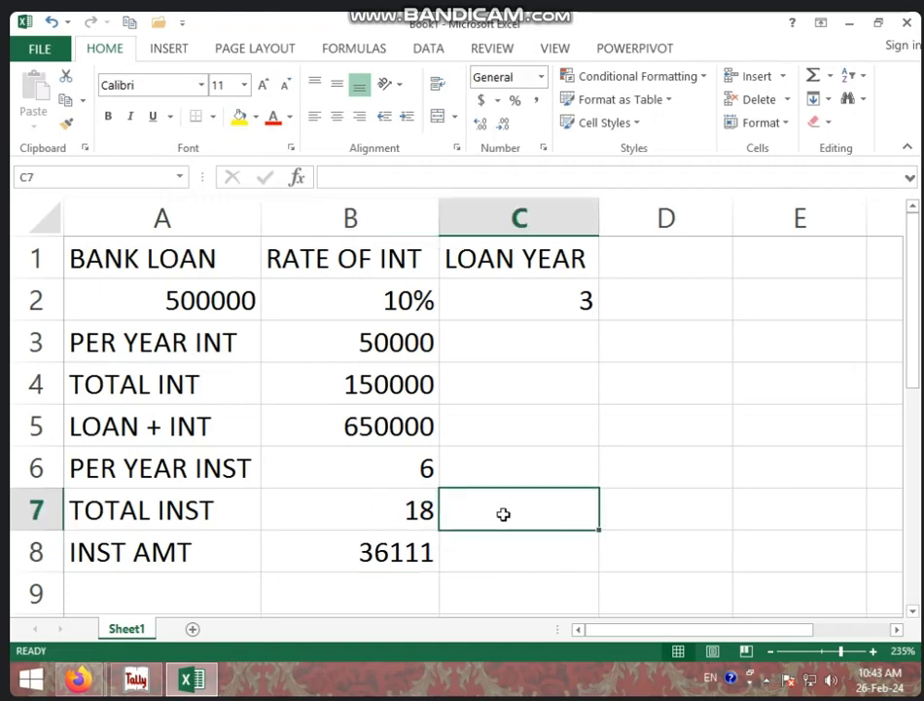
# Step: Clear the installment amount formula from cell B8
pyautogui.click(398, 560)
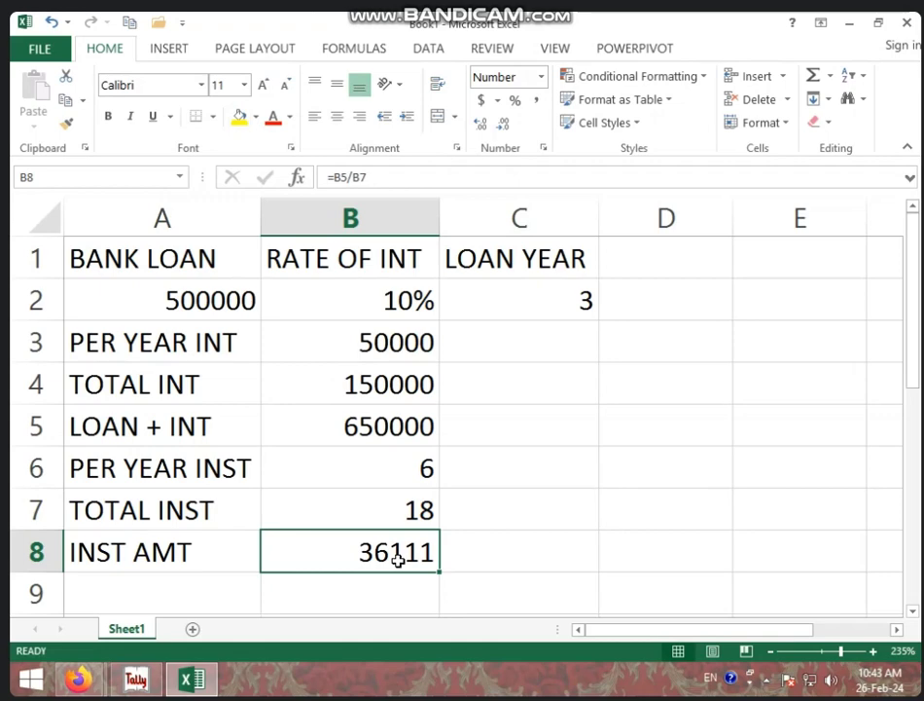
pyautogui.press('BackSpace')
pyautogui.click(505, 546)
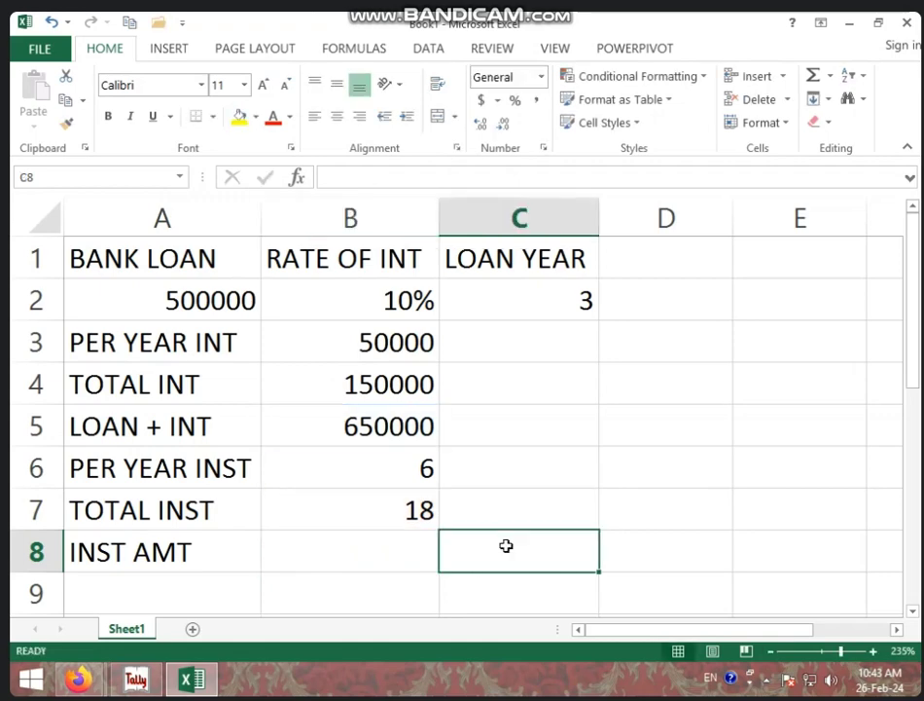
# Step: Re-enter the formula =B5/B7 in the emptied cell B8 for the installment amount
pyautogui.click(400, 551)
pyautogui.write('=')
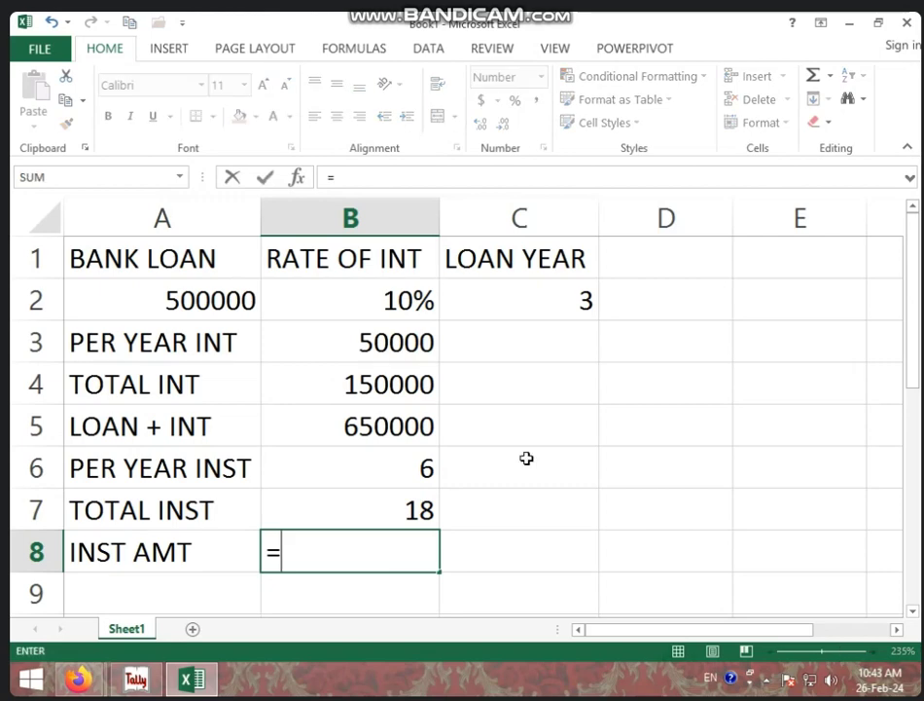
pyautogui.click(386, 435)
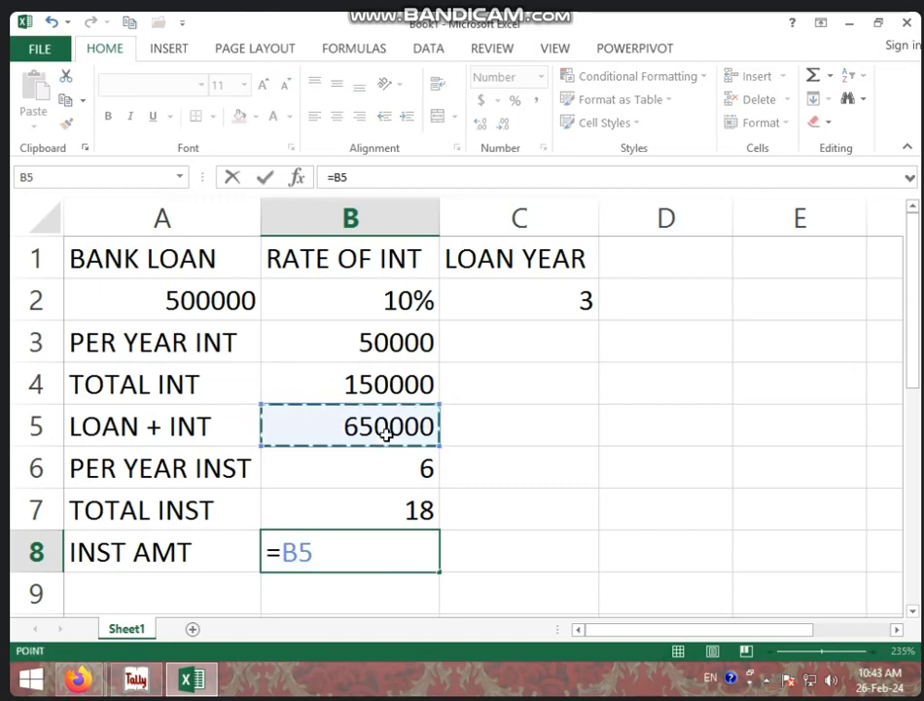
pyautogui.write('/')
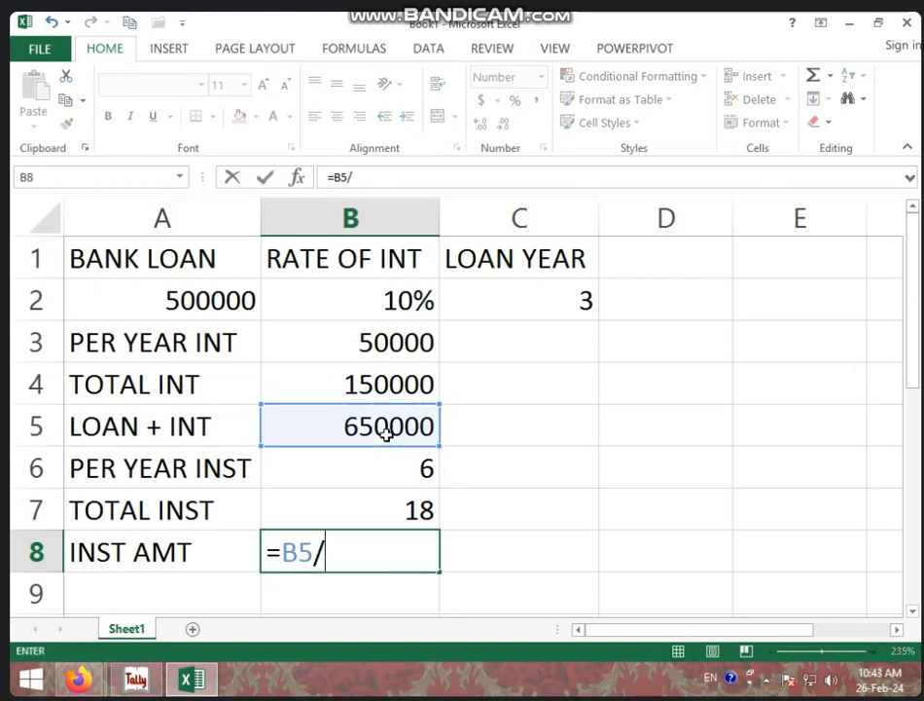
pyautogui.click(394, 508)
pyautogui.press('Return')
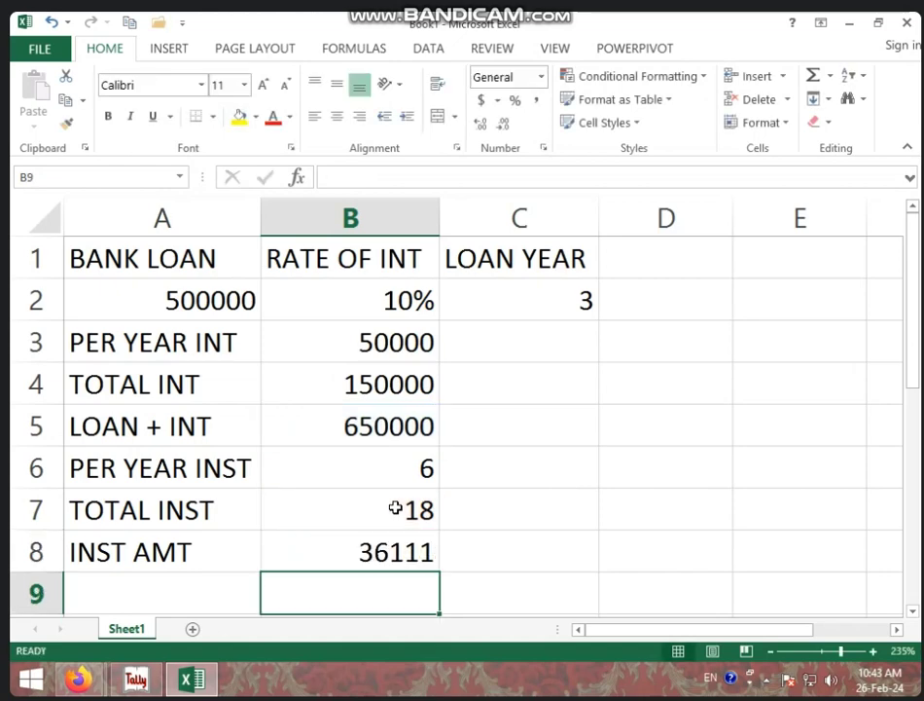
# Step: Review how the installment amount in B8 derives from the loan plus interest in B5 and the total installments in B7
pyautogui.click(394, 548)
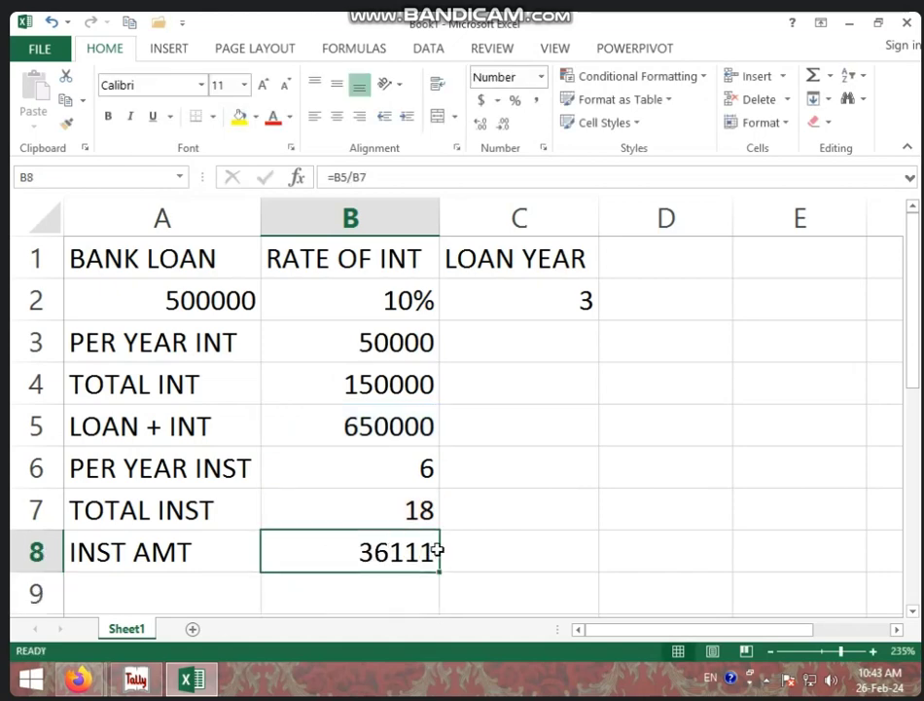
pyautogui.click(396, 426)
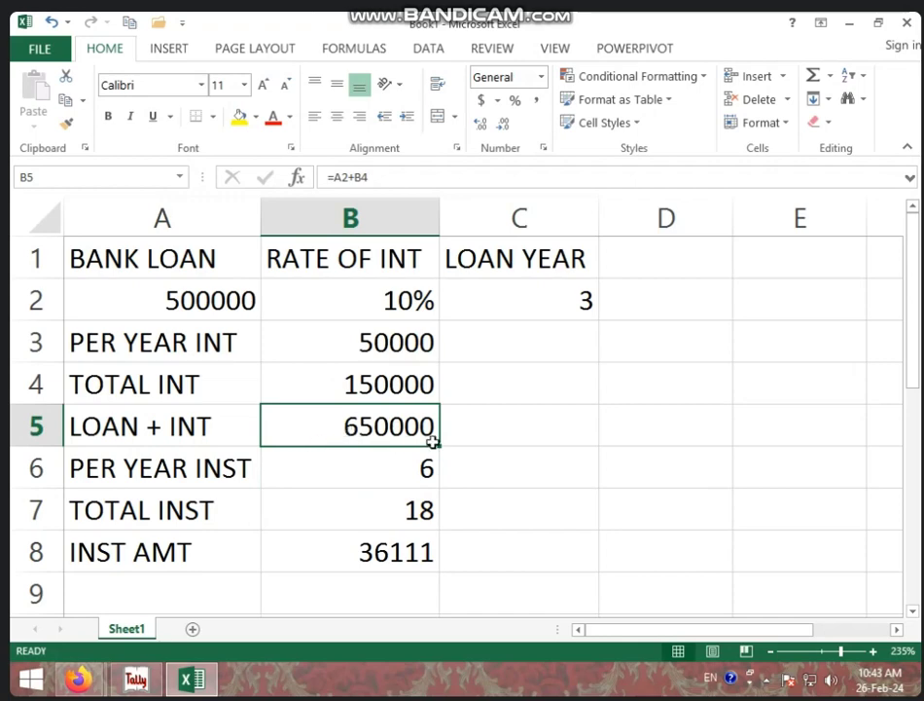
pyautogui.click(394, 520)
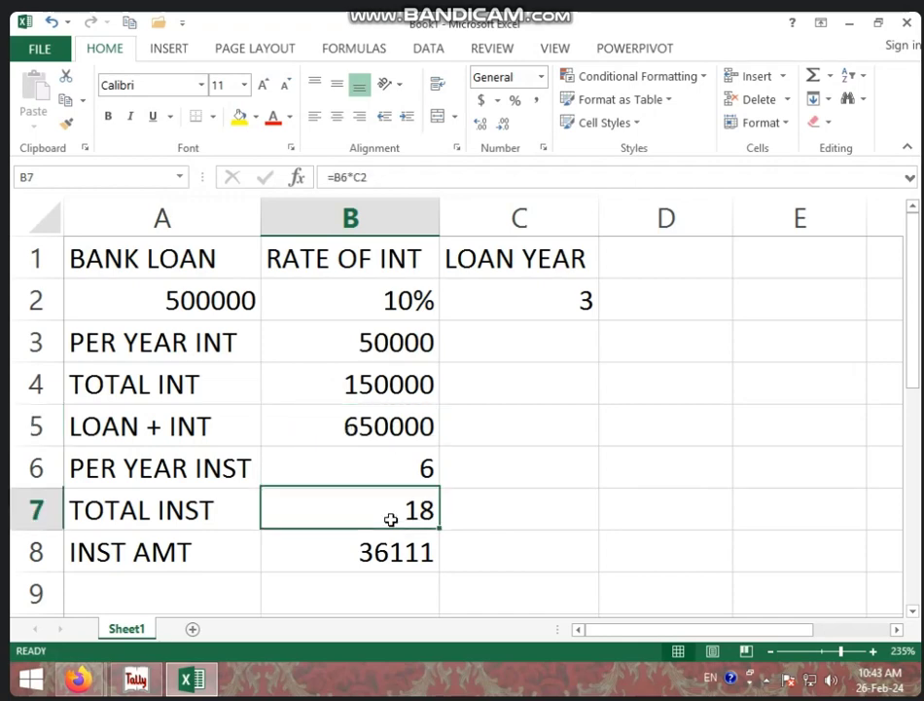
pyautogui.click(373, 428)
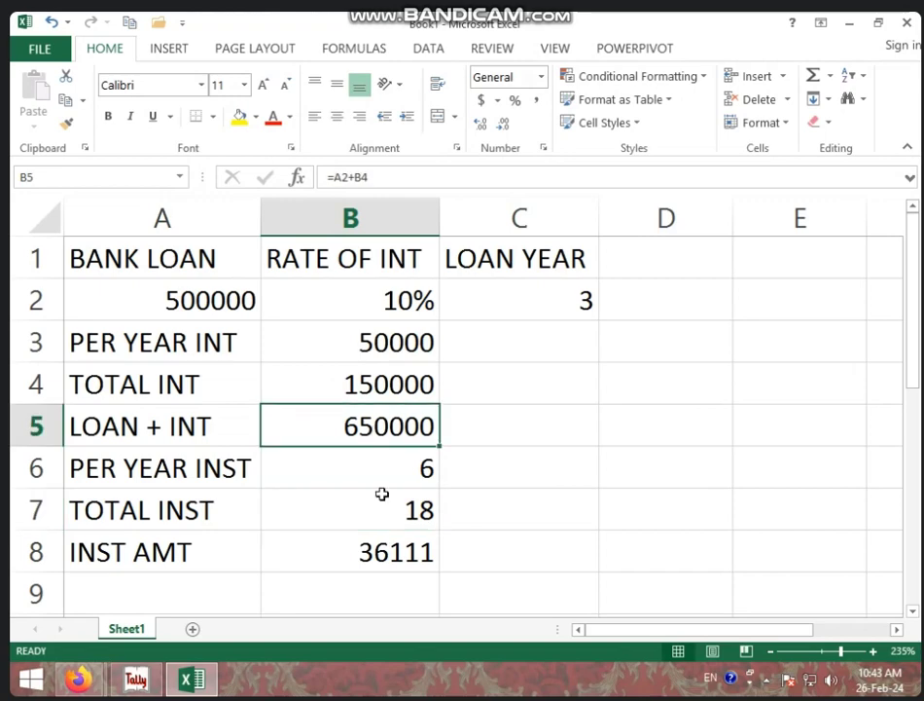
pyautogui.click(383, 501)
pyautogui.click(362, 554)
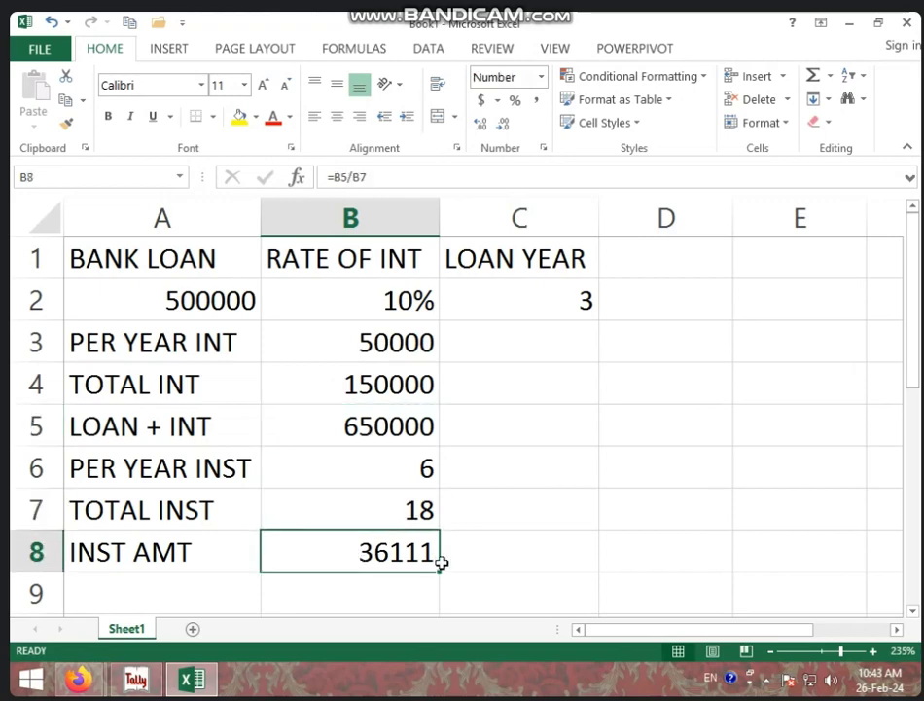
# Step: Change the number of installments per year in cell B6 to 12
pyautogui.click(405, 470)
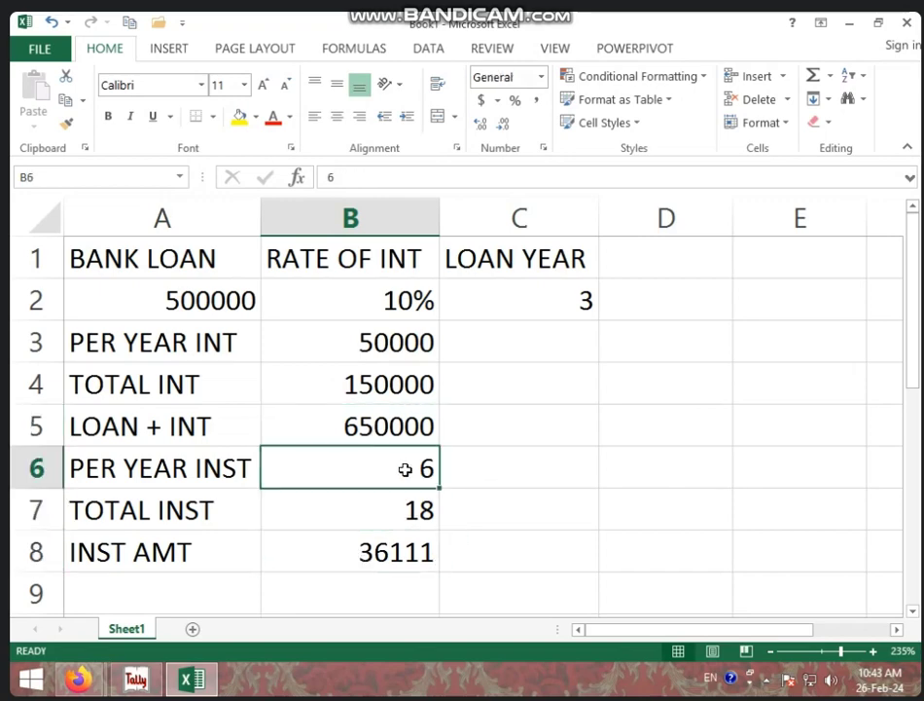
pyautogui.write('12')
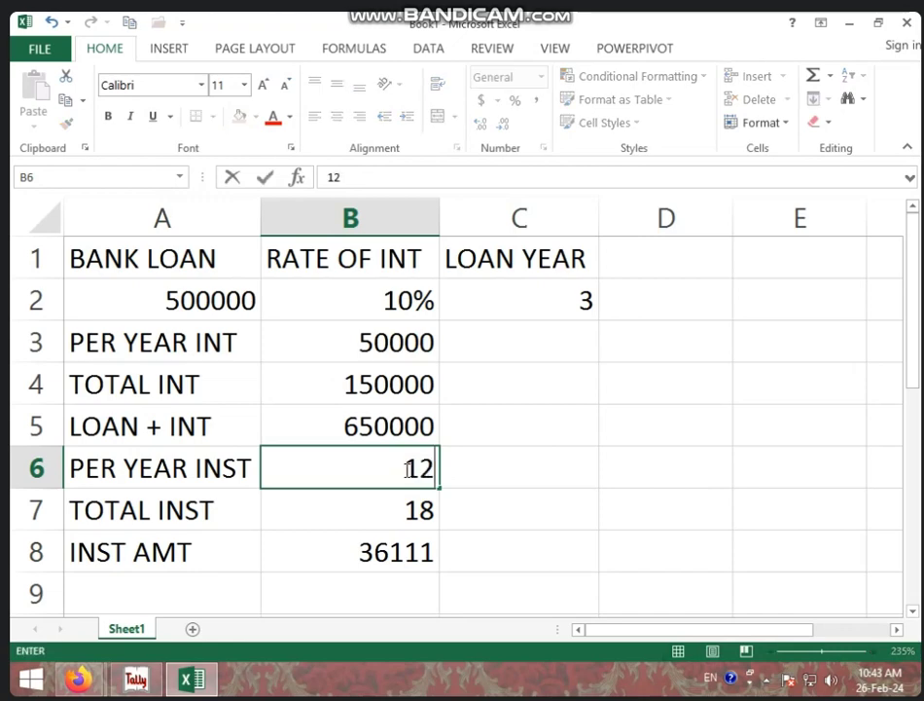
pyautogui.press('Return')
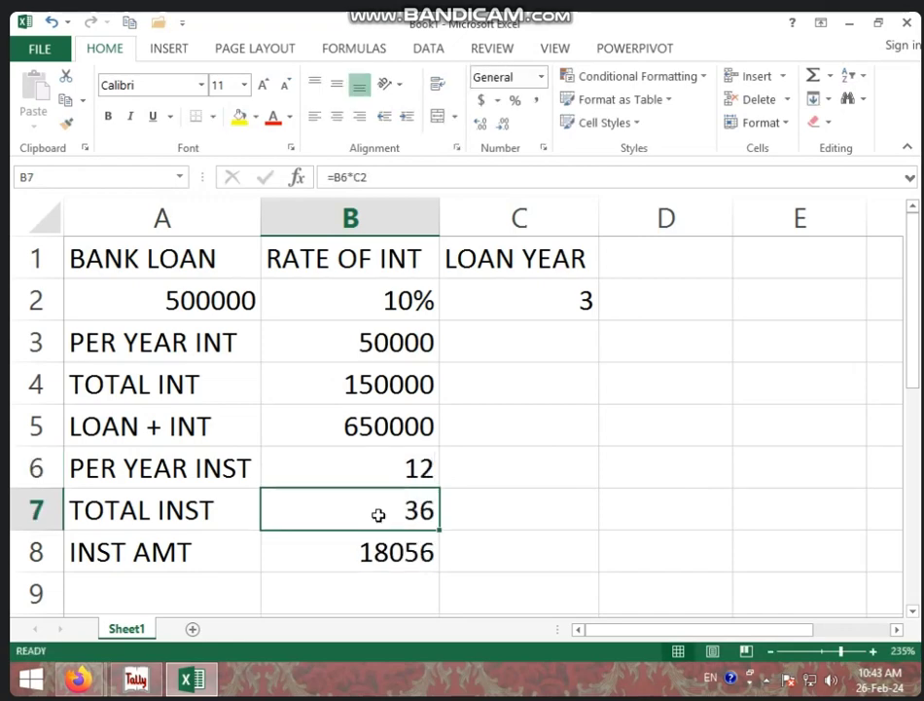
# Step: Change the number of installments per year in cell B6 to 6
pyautogui.click(348, 556)
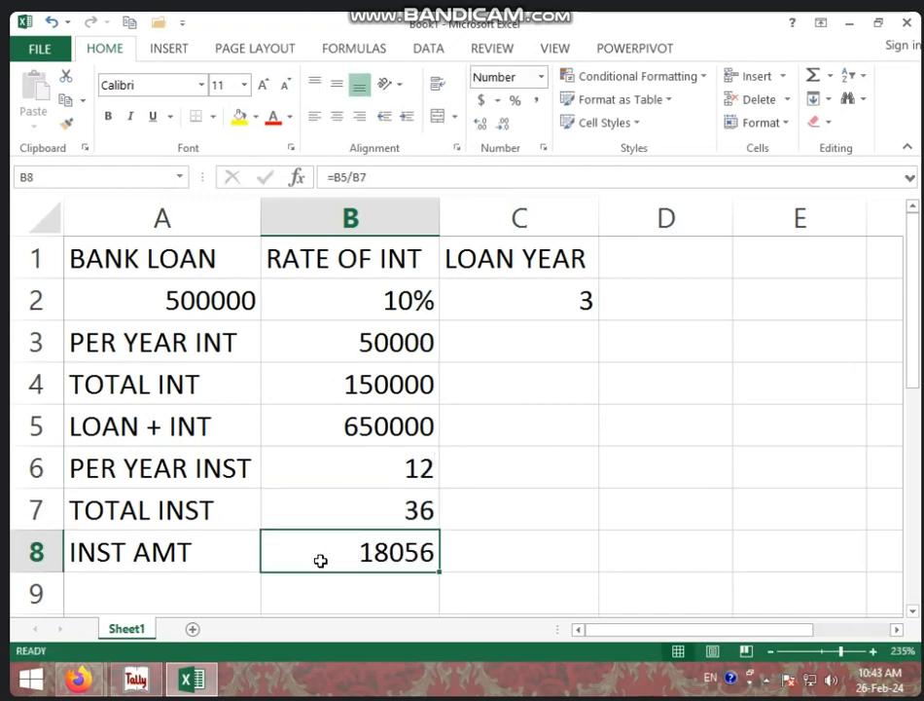
pyautogui.click(407, 469)
pyautogui.write('6')
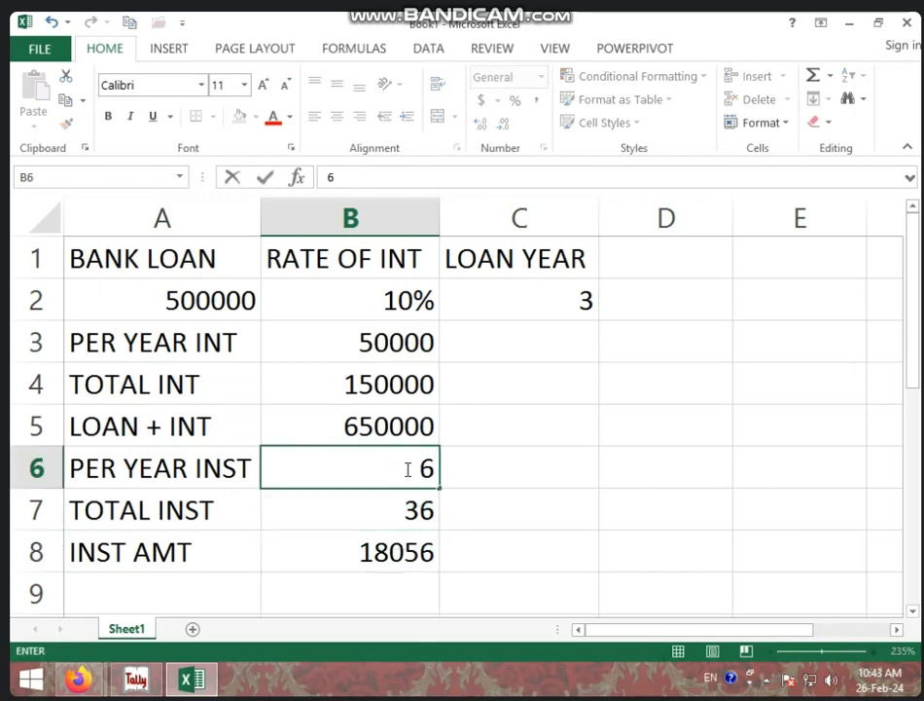
pyautogui.press('Return')
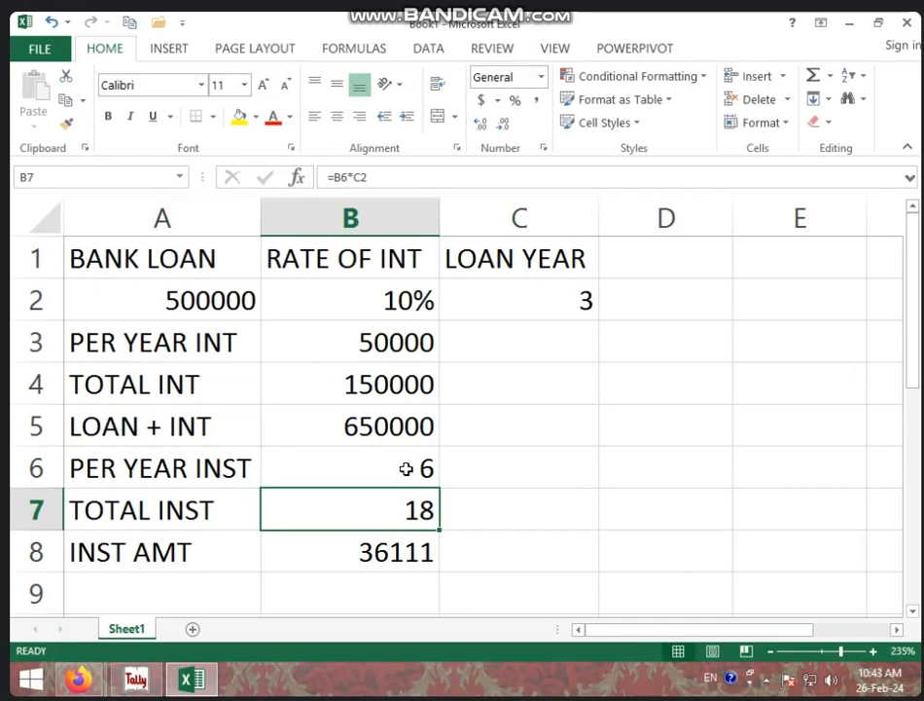
# Step: Switch to Tally and start a new single ledger, naming it as the borrower's loan account
pyautogui.click(154, 678)
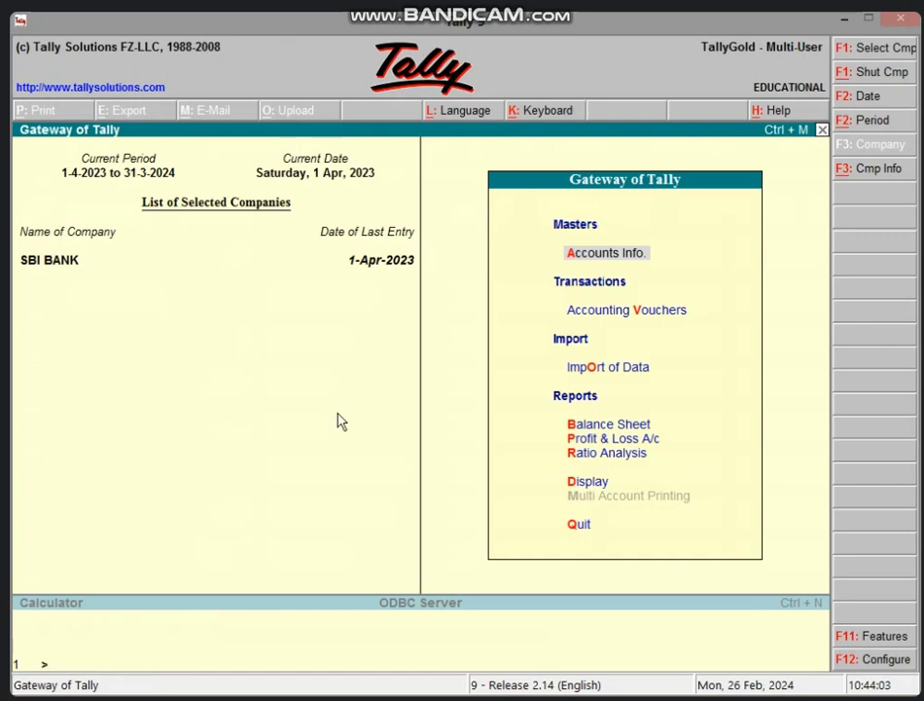
pyautogui.press('Return')
pyautogui.press('l')
pyautogui.press('Return')
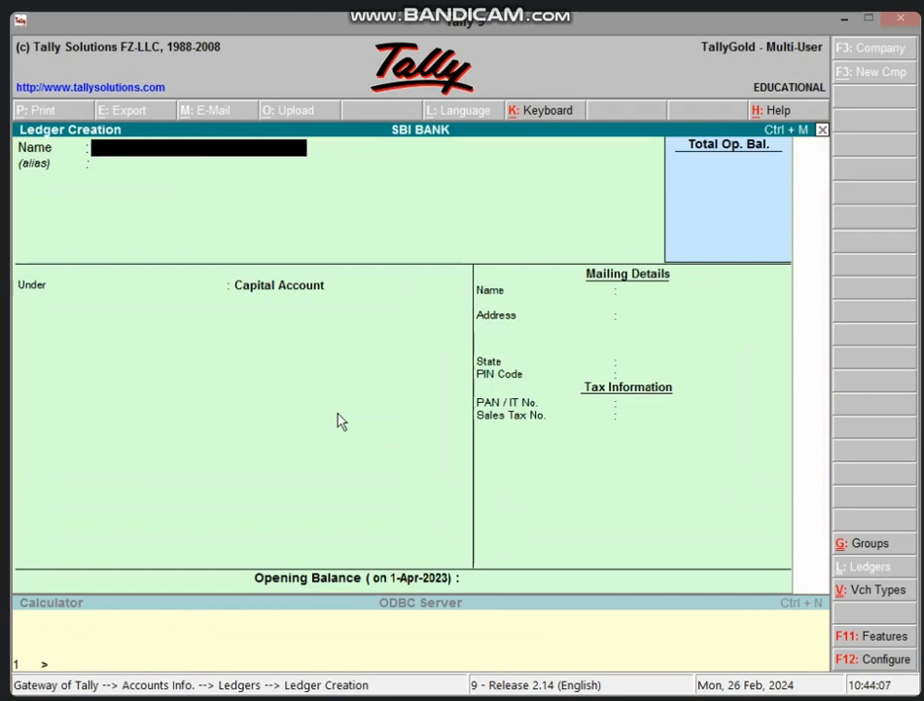
pyautogui.write('RAM;')
pyautogui.press('BackSpace')
pyautogui.write("'S")
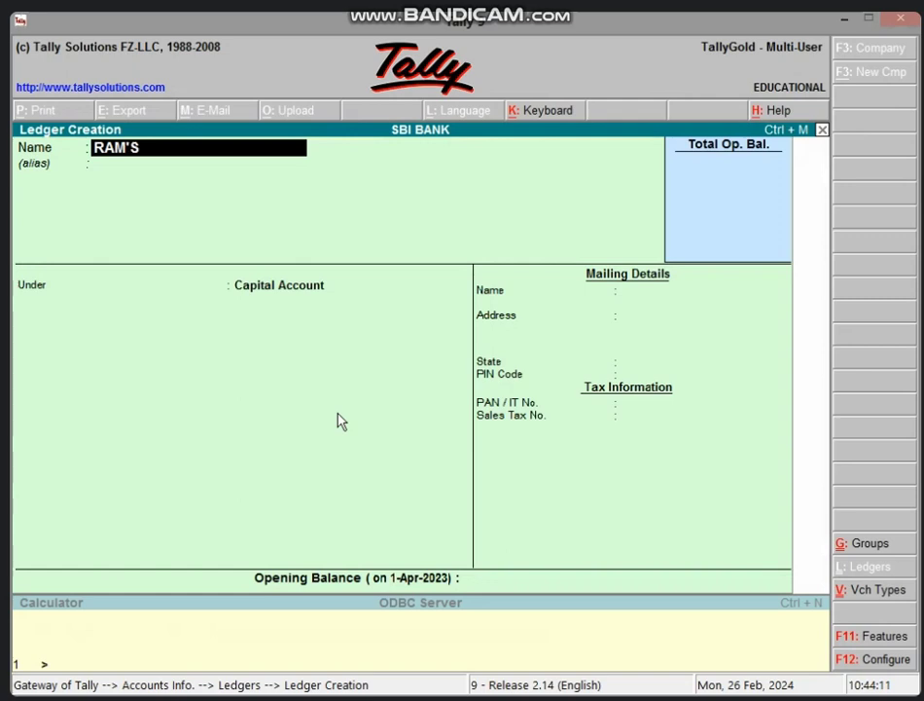
pyautogui.write(' LOAN A/C')
pyautogui.press('Return')
pyautogui.press('Return')
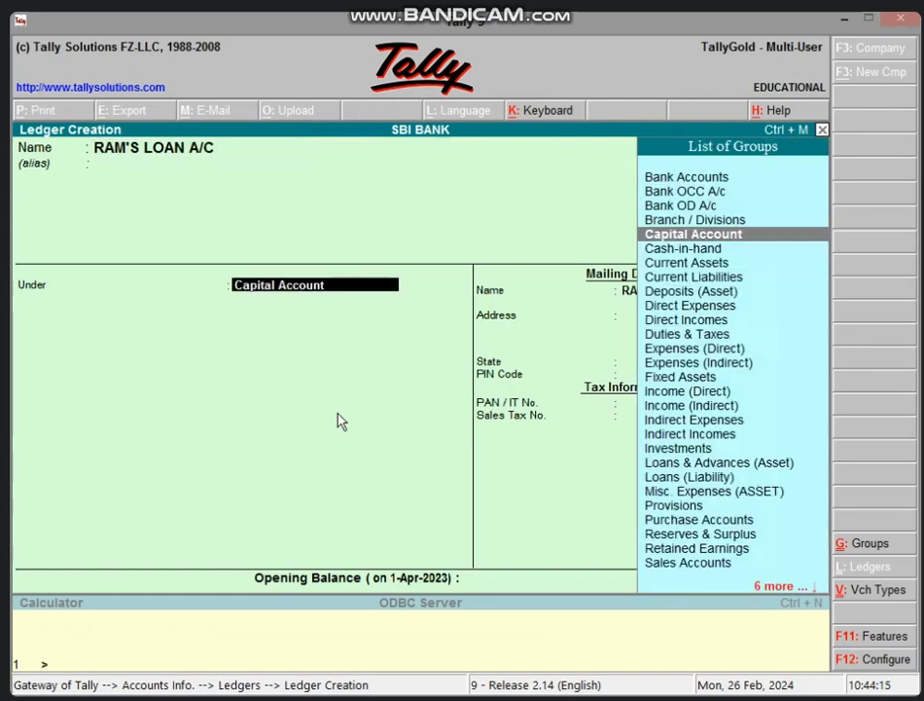
# Step: Group the new loan ledger under Loans & Advances (Asset), save it without mailing details or opening balance, and return to the Gateway of Tally
pyautogui.write('LO')
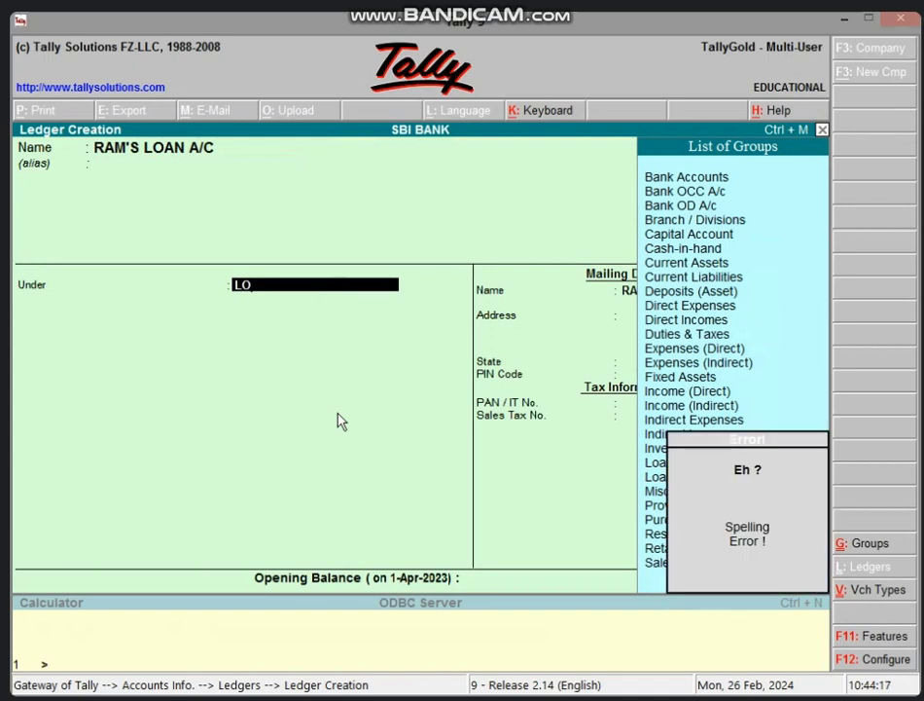
pyautogui.press('BackSpace')
pyautogui.write('OA')
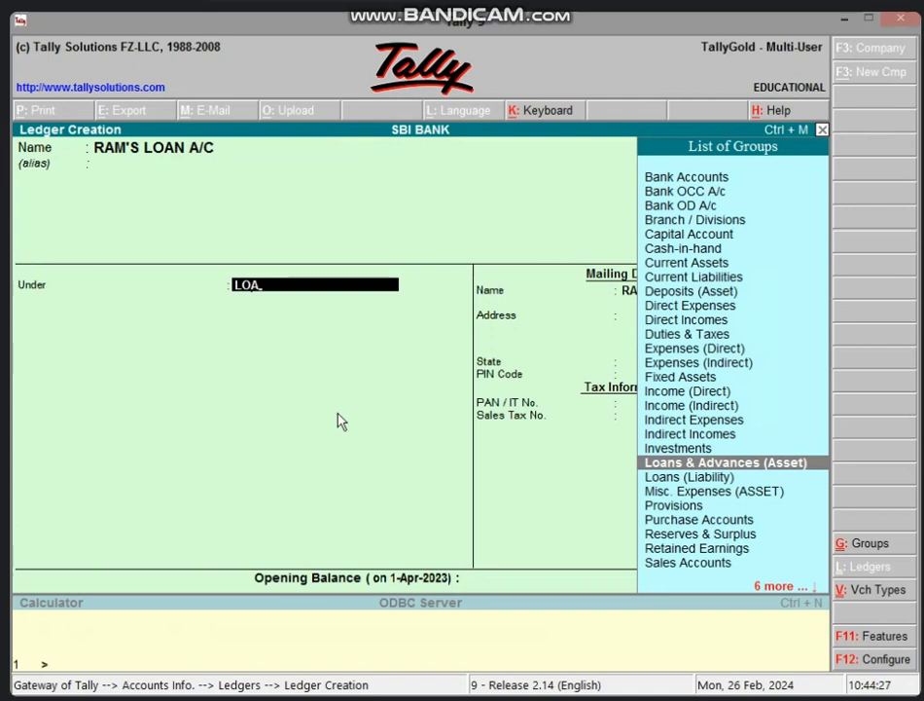
pyautogui.press('Return')
pyautogui.press('Return')
pyautogui.press('Return')
pyautogui.press('Return')
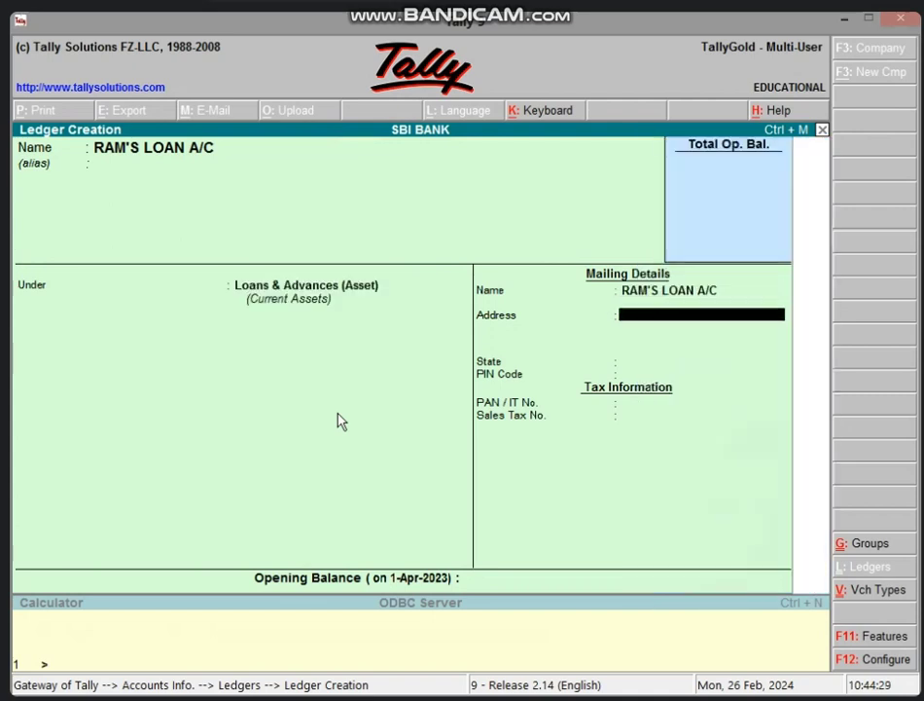
pyautogui.press('Return')
pyautogui.press('Return')
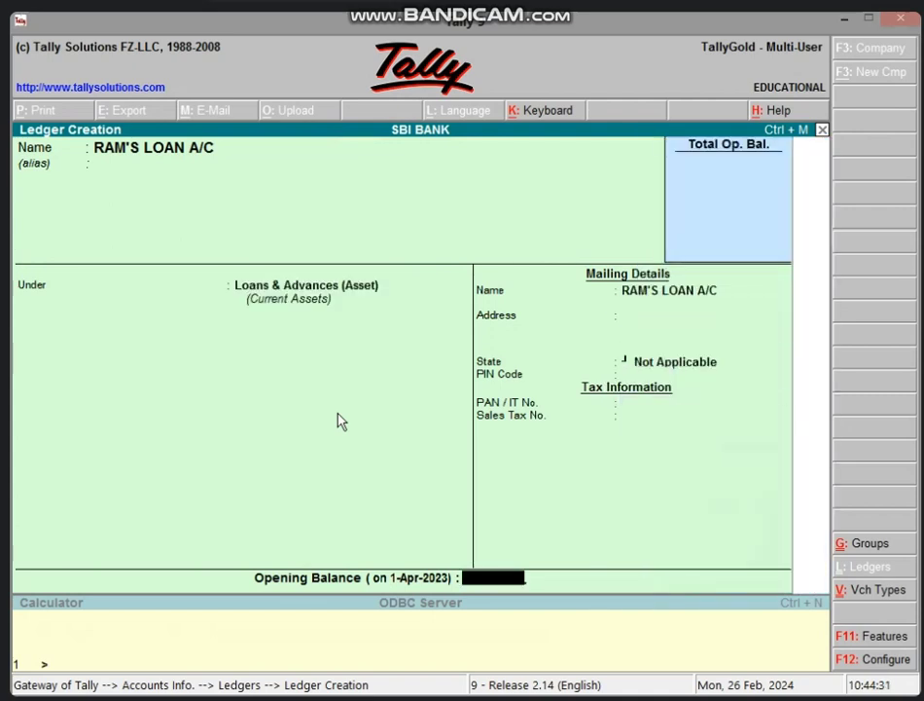
pyautogui.press('Return')
pyautogui.press('Return')
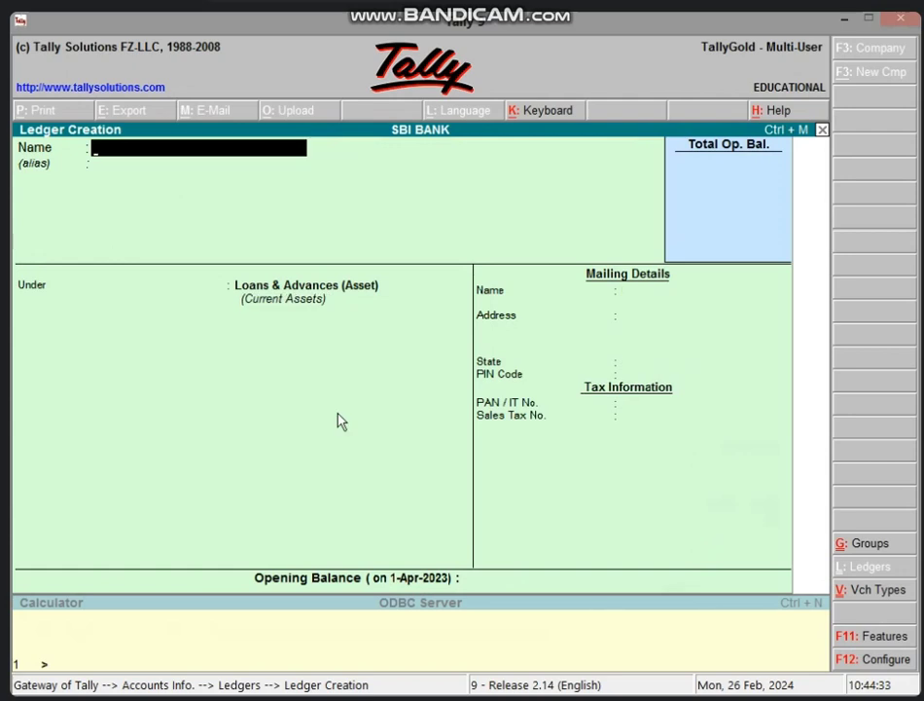
pyautogui.press('Escape')
pyautogui.press('Return')
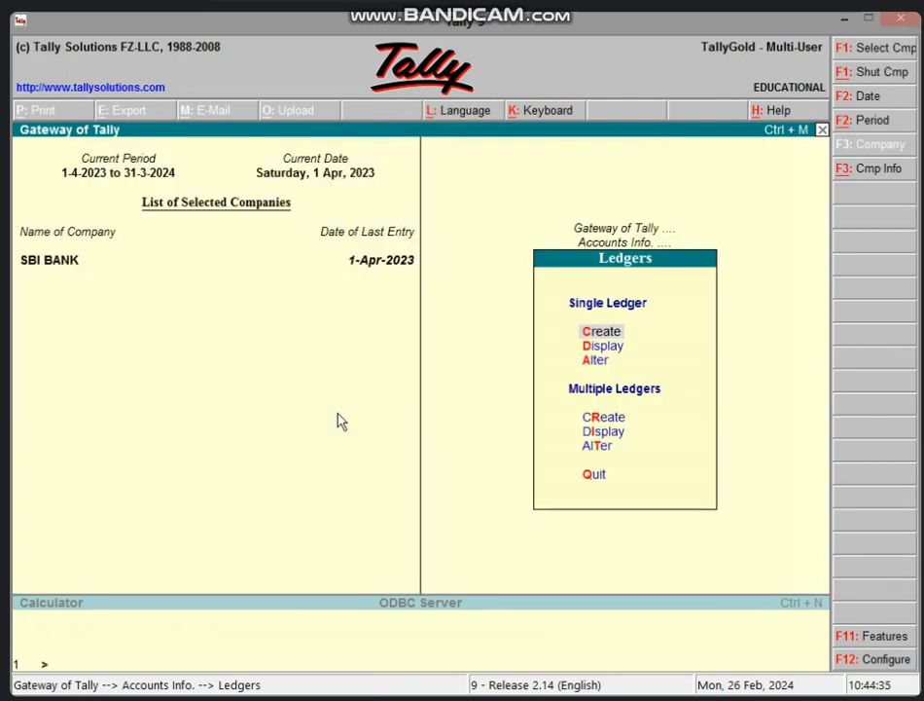
pyautogui.press('Escape')
pyautogui.press('Escape')
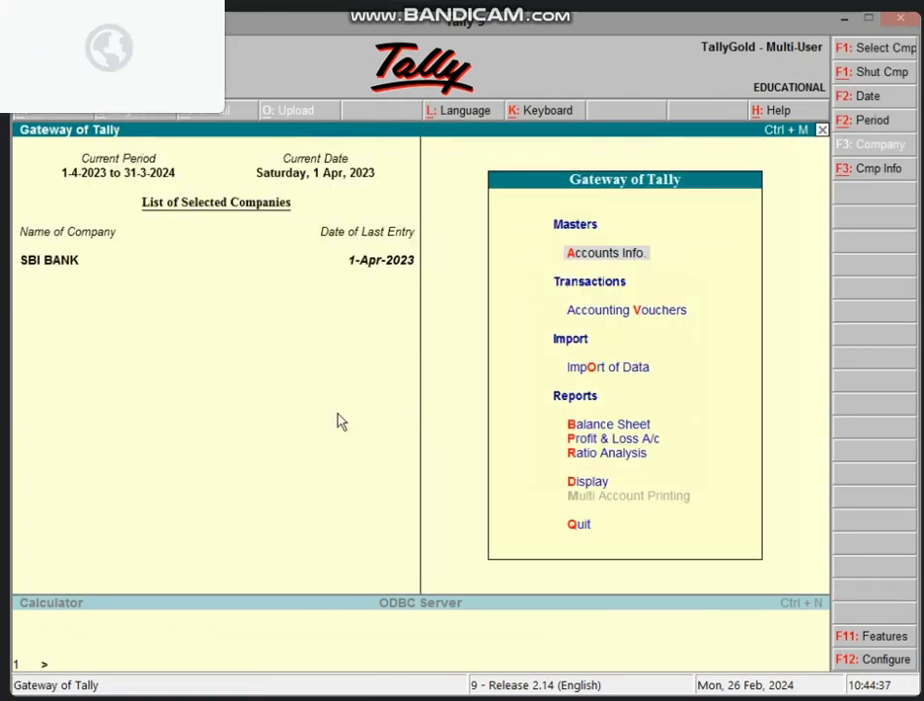
# Step: Start a payment voucher that debits the borrower's loan account with 500000 and credits Cash with the same amount
pyautogui.press('v')
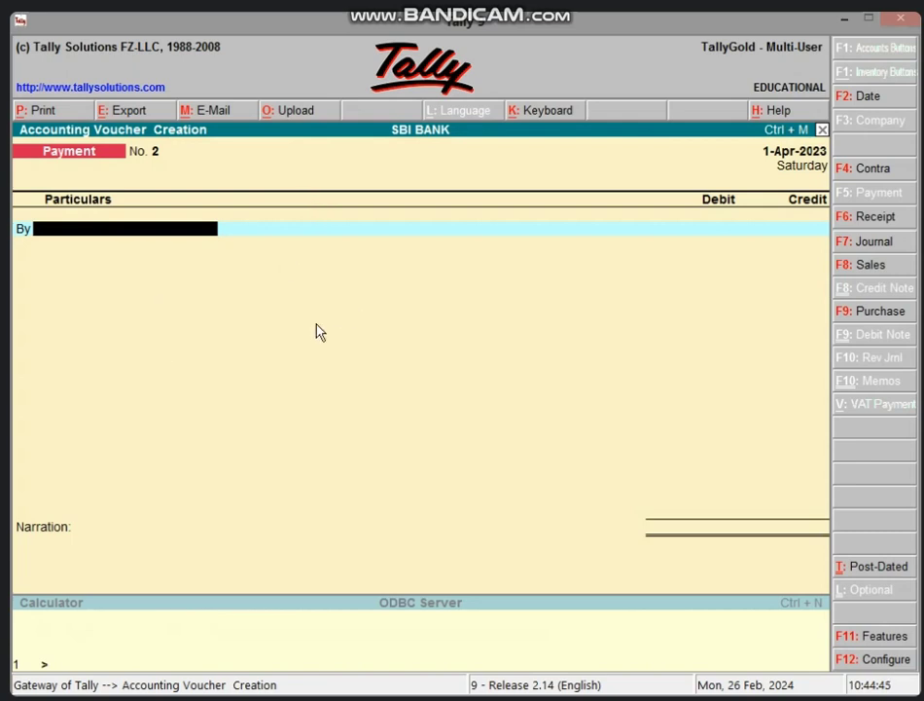
pyautogui.write('RA')
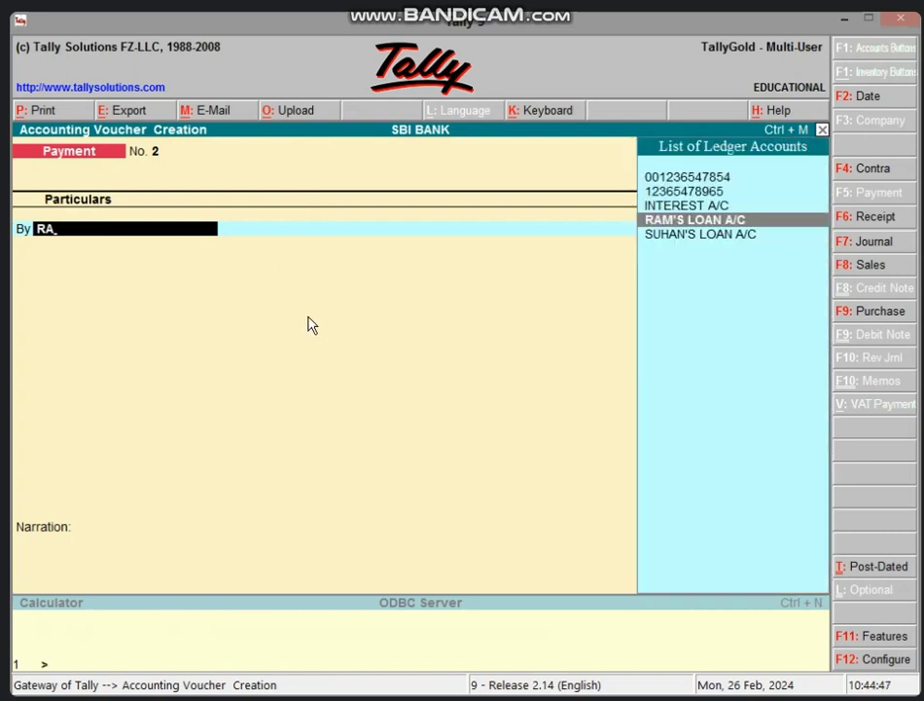
pyautogui.press('Return')
pyautogui.write('5,00,')
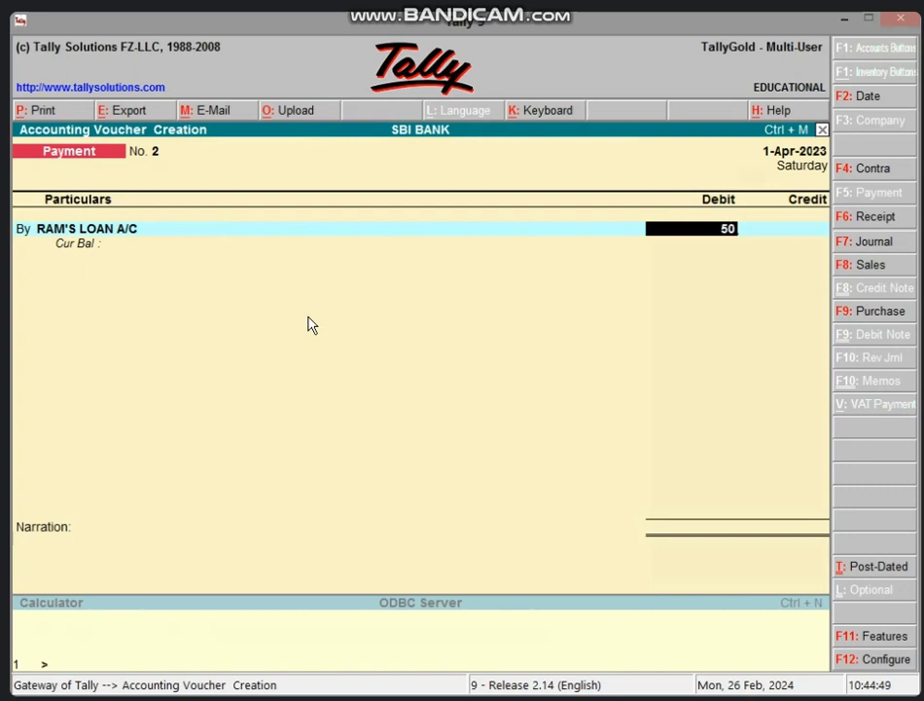
pyautogui.write('0000')
pyautogui.press('Return')
pyautogui.write('CAS')
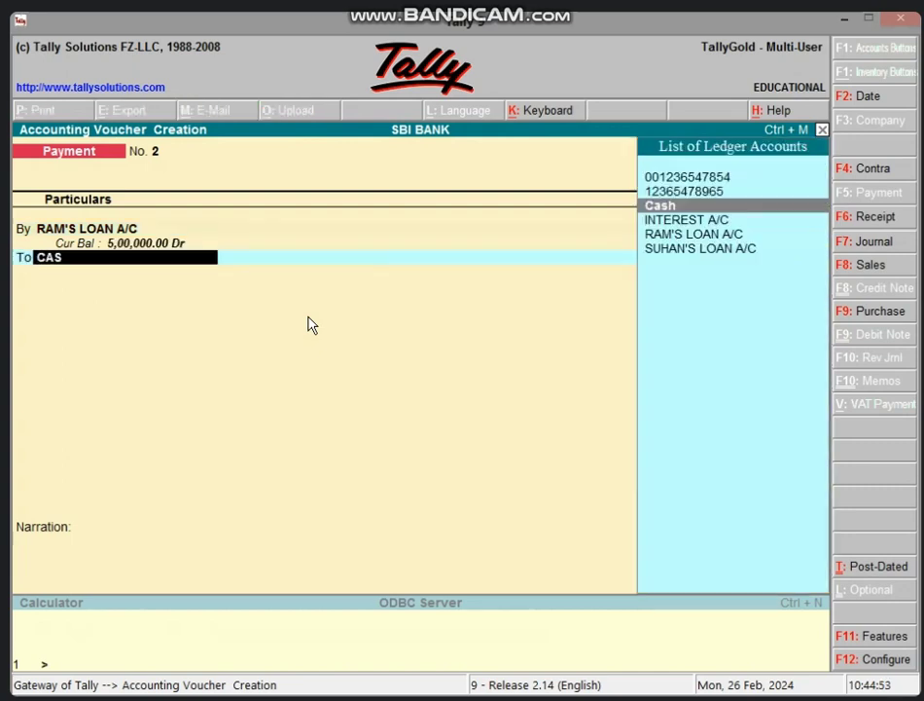
pyautogui.press('Return')
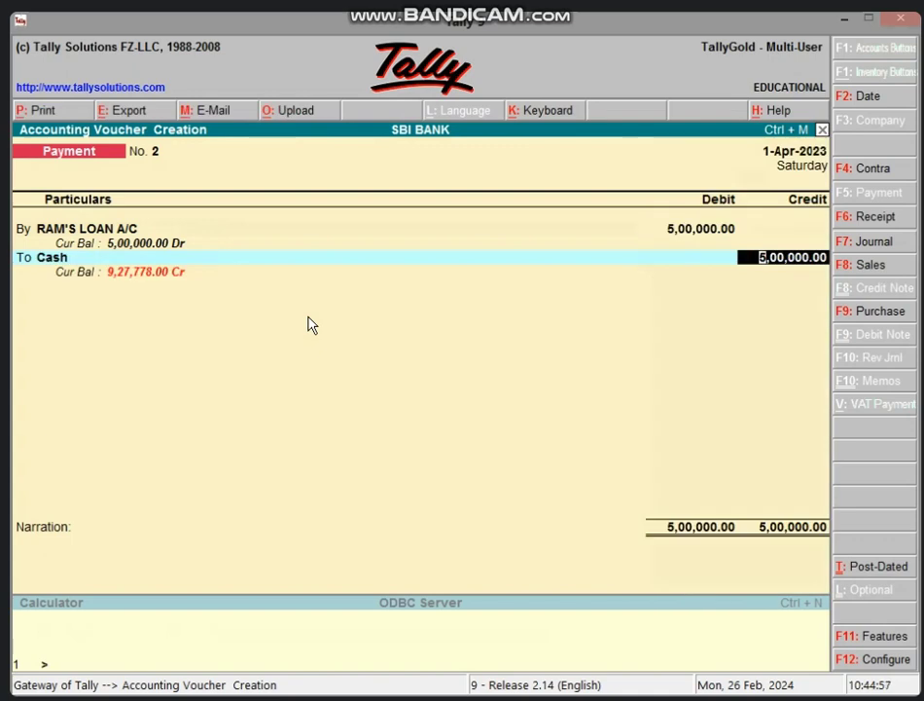
pyautogui.press('Return')
pyautogui.press('Return')
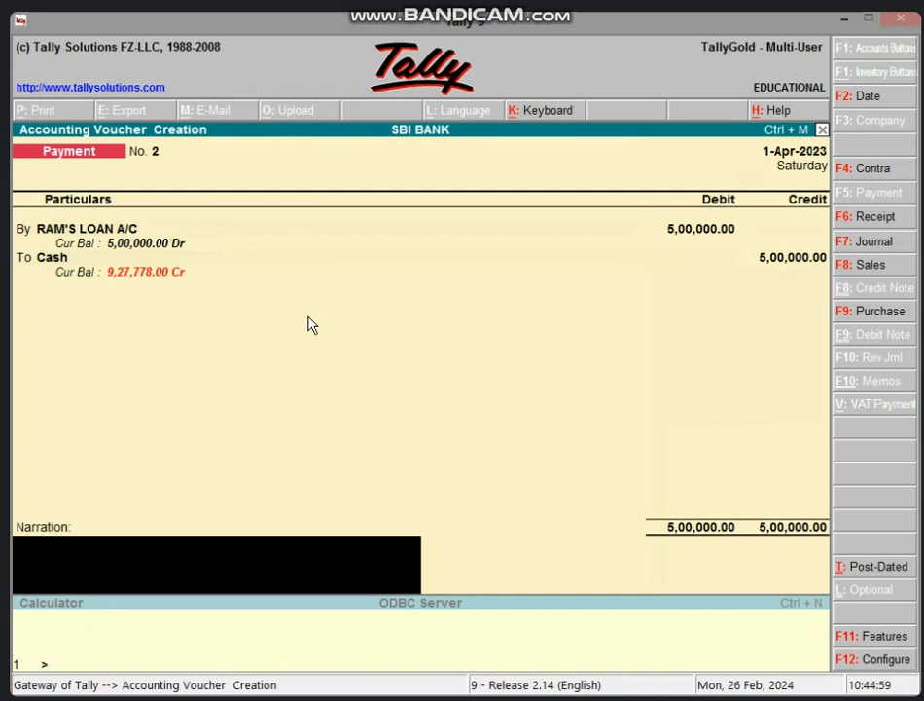
# Step: Begin the voucher narration with "BEING LOAN AMT 500000 PER YEAR INT 10% LOAN YEAR 3 TOTAL INT 150000"
pyautogui.write('BEING LOAN AM')
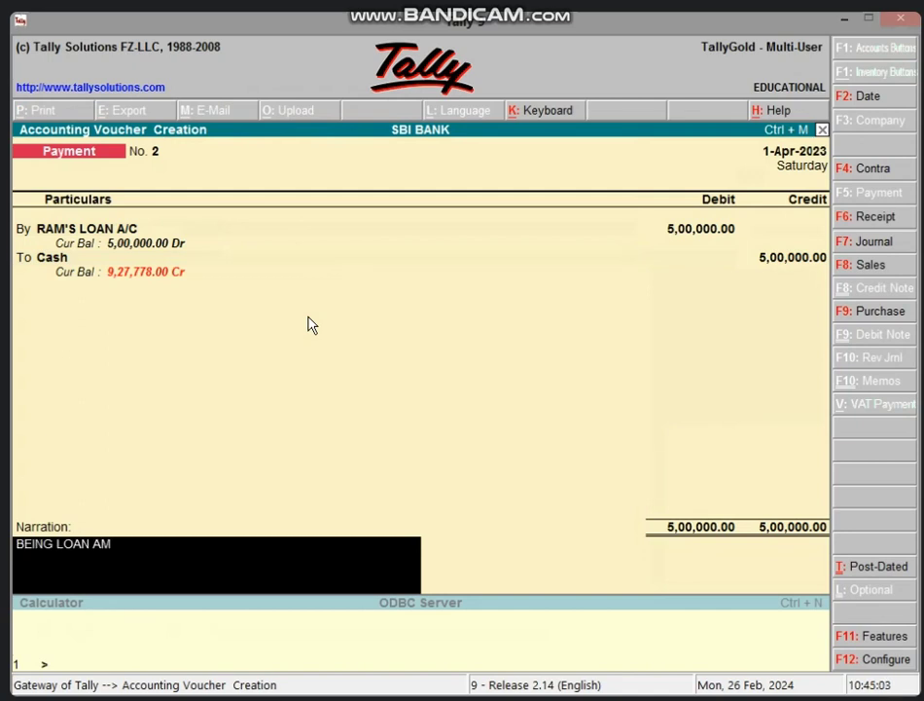
pyautogui.write('T 500000 PER Y')
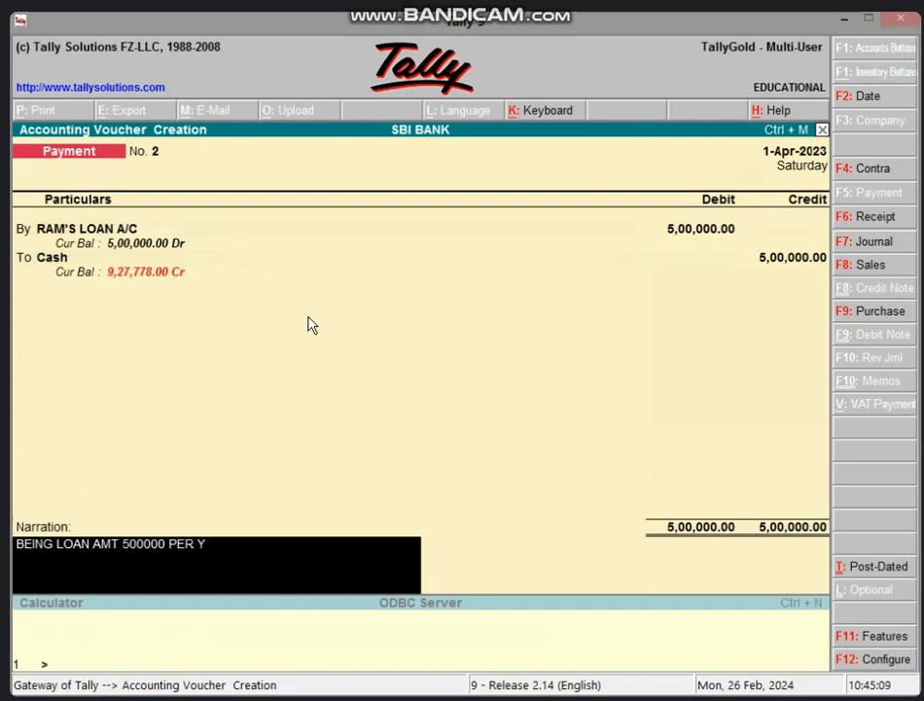
pyautogui.write('EAR INT 10%')
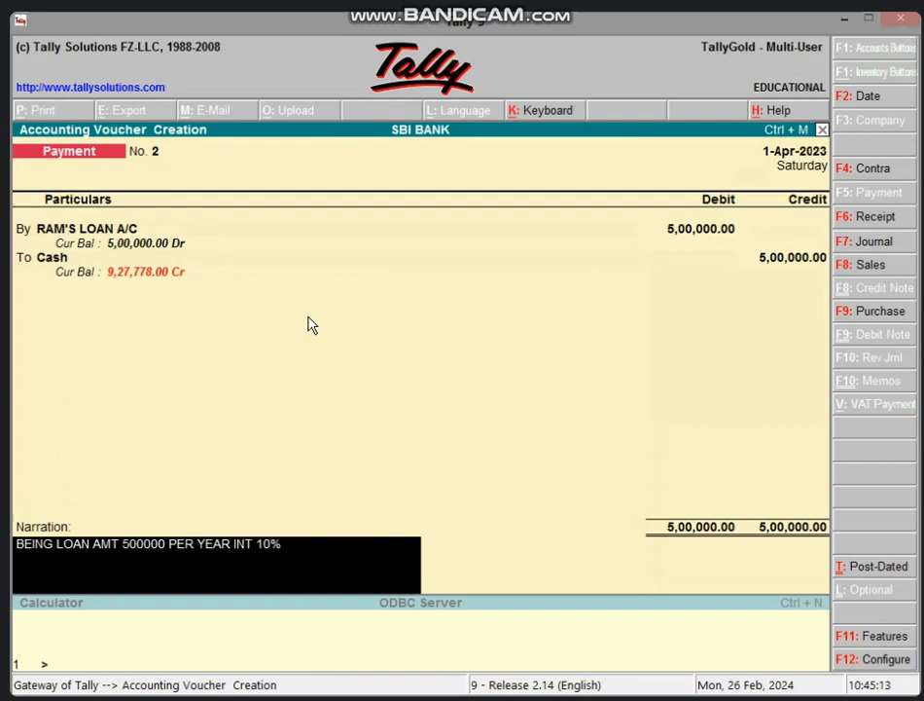
pyautogui.write(' LOAN YEAR 3')
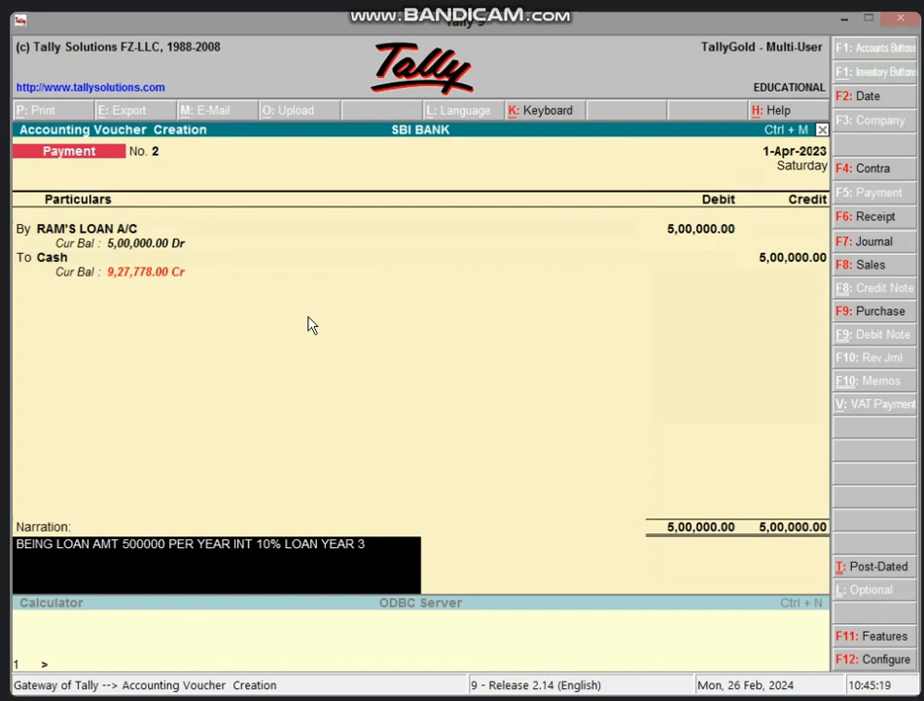
pyautogui.write(' TOTAL INT 150000')
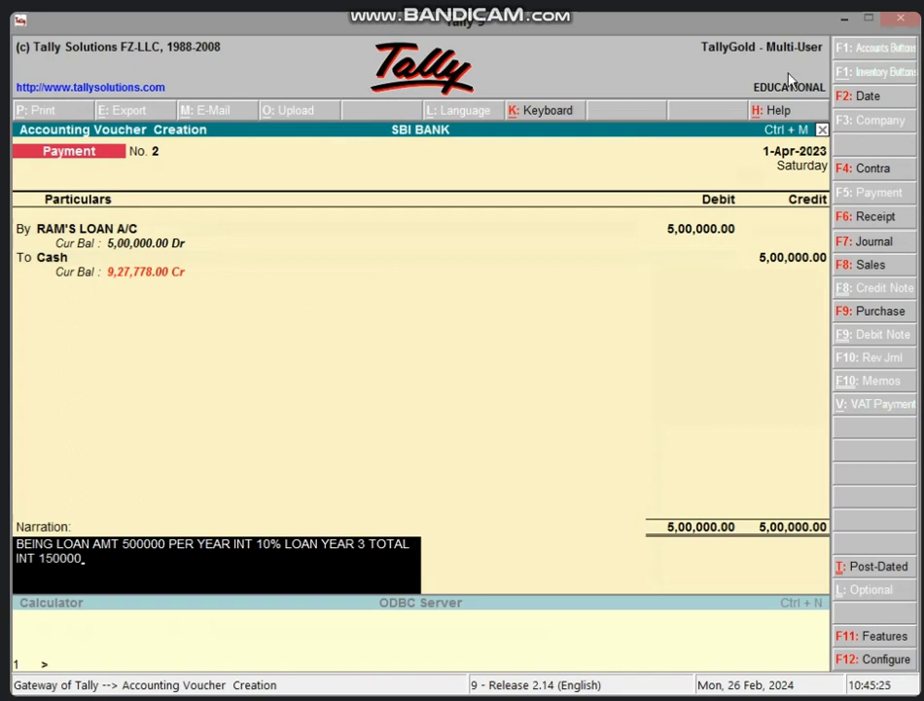
# Step: Check the total interest in the Excel sheet, then extend Tally's narration with "LOAN+ INT AMT 650000 PER YEAR INST 6 PER INST AMT"
pyautogui.hotkey('alt', 'Tab')
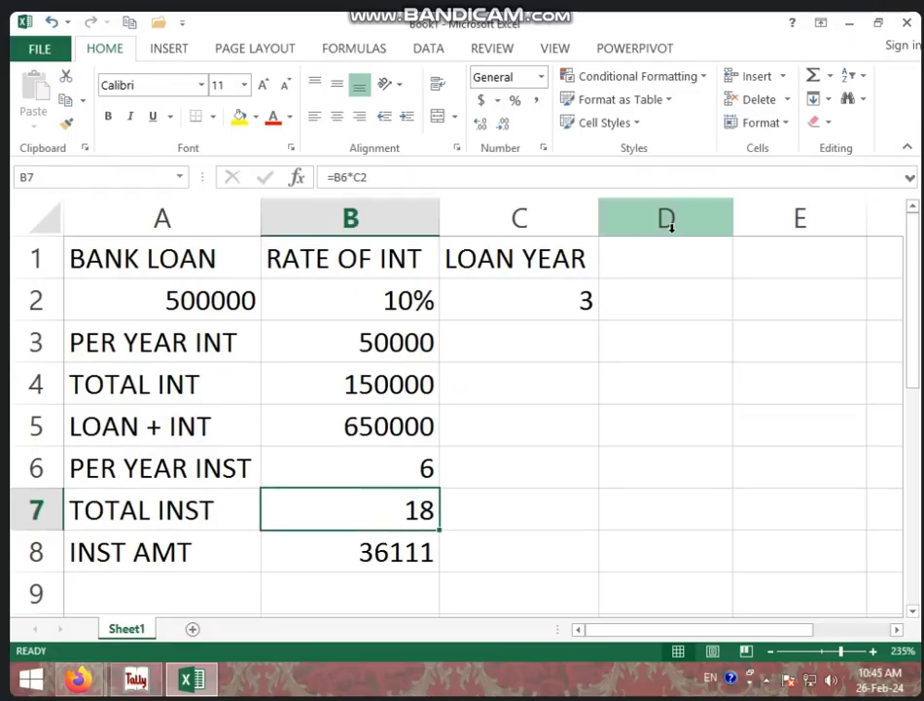
pyautogui.click(418, 382)
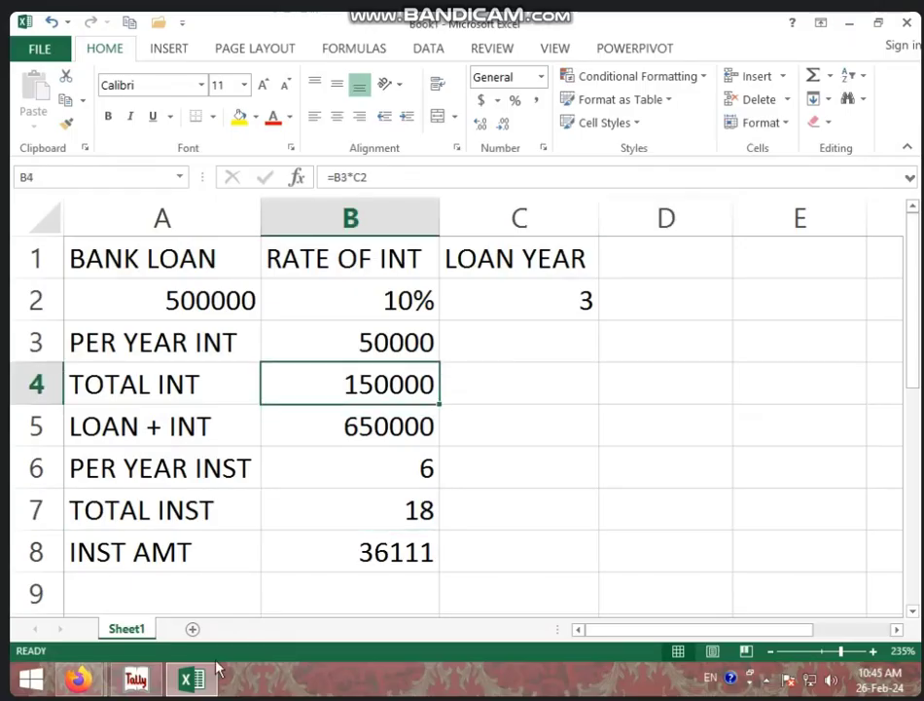
pyautogui.click(136, 679)
pyautogui.write('LOAN')
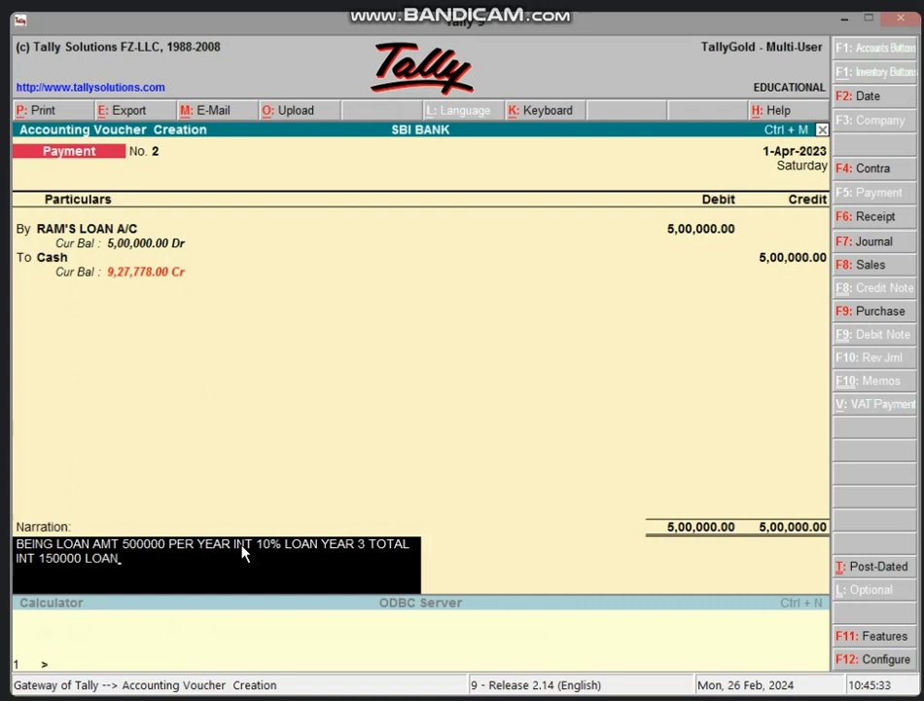
pyautogui.press('BackSpace')
pyautogui.write('N+ INT AMT 65000')
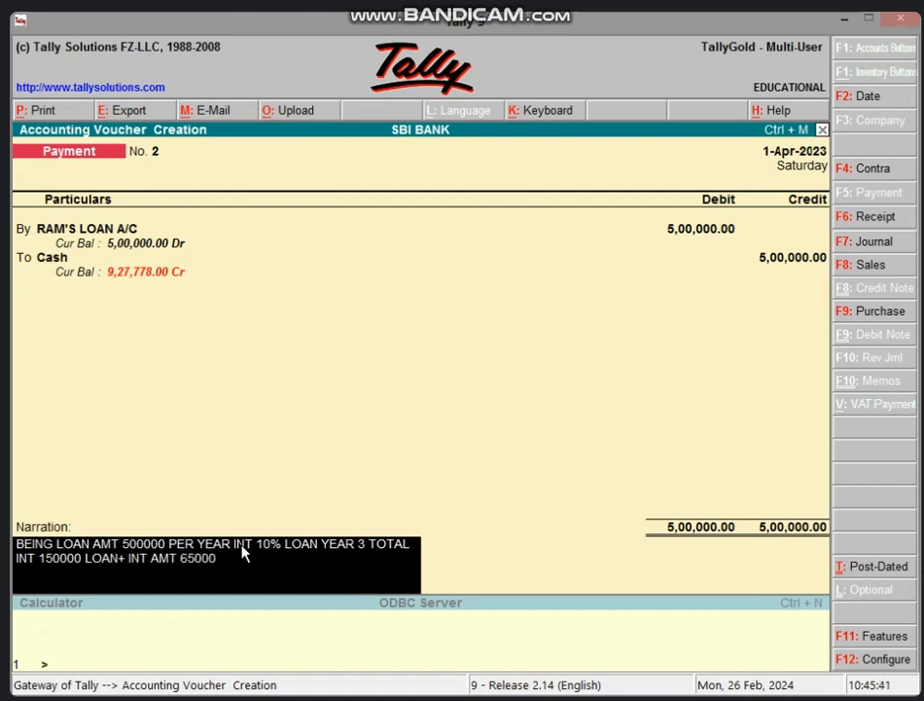
pyautogui.write('0 PER YEAR')
pyautogui.write('INST 6 PER INS')
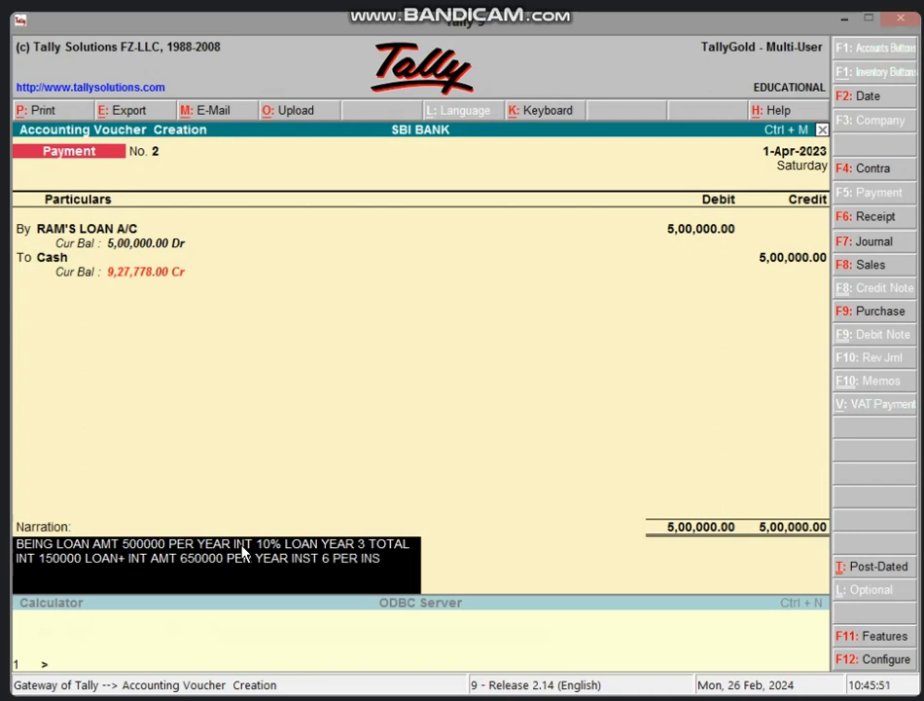
pyautogui.write('T AMT')
# Step: Look up the installment amount in Excel cell B8, complete the Tally narration with 36111, and accept the payment voucher
pyautogui.click(842, 21)
pyautogui.click(416, 552)
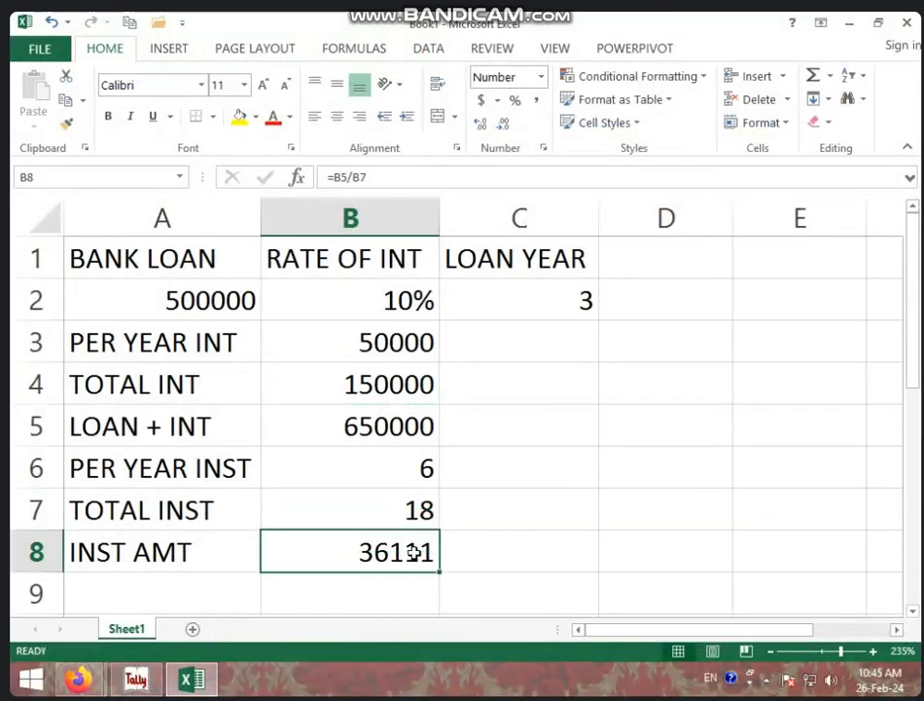
pyautogui.click(136, 679)
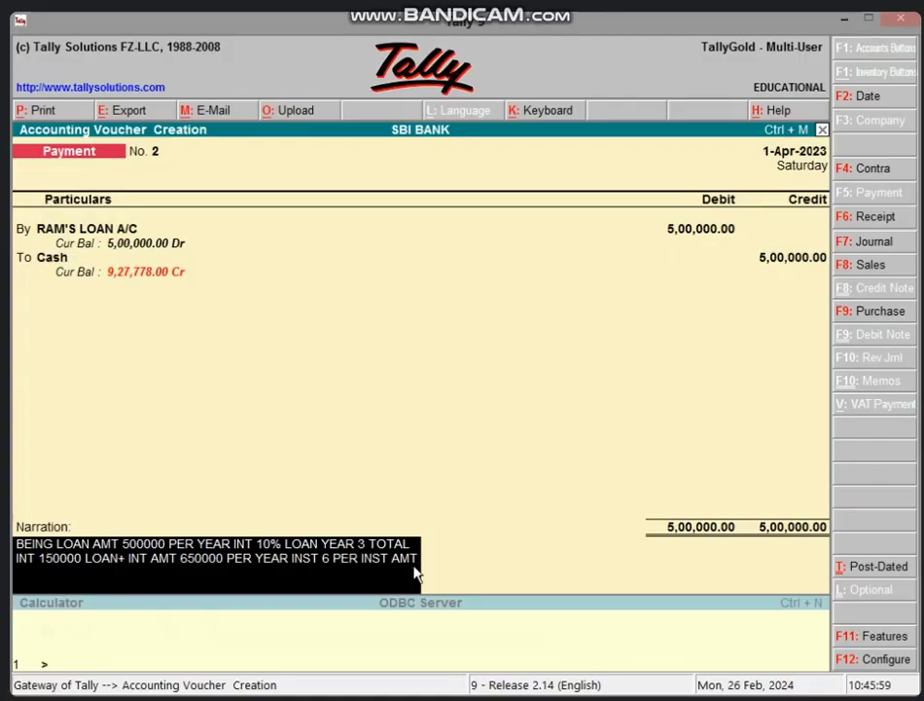
pyautogui.write('6111')
pyautogui.press('Return')
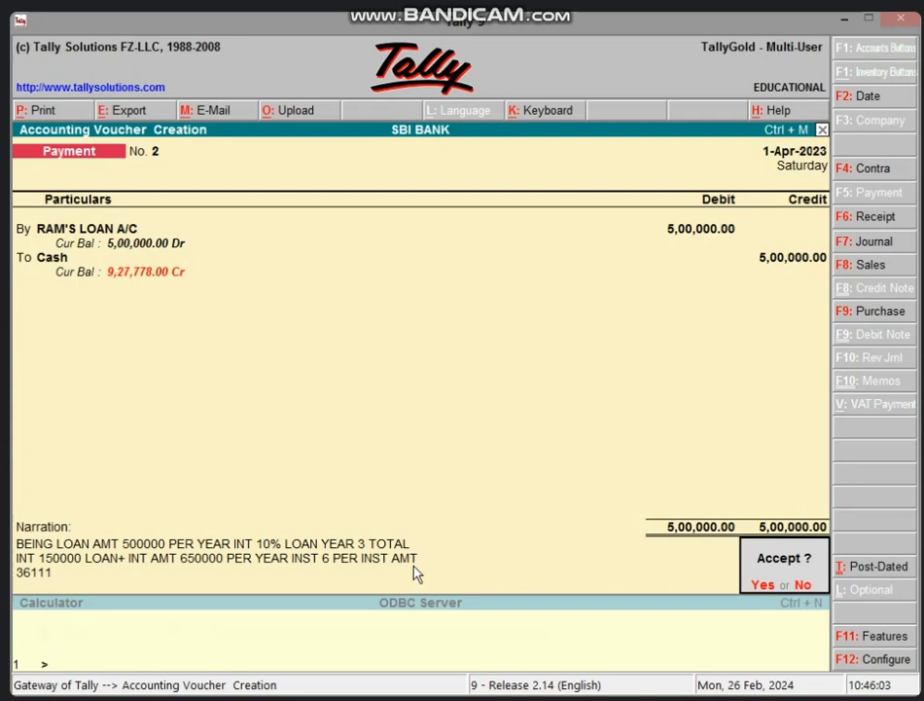
pyautogui.press('Return')
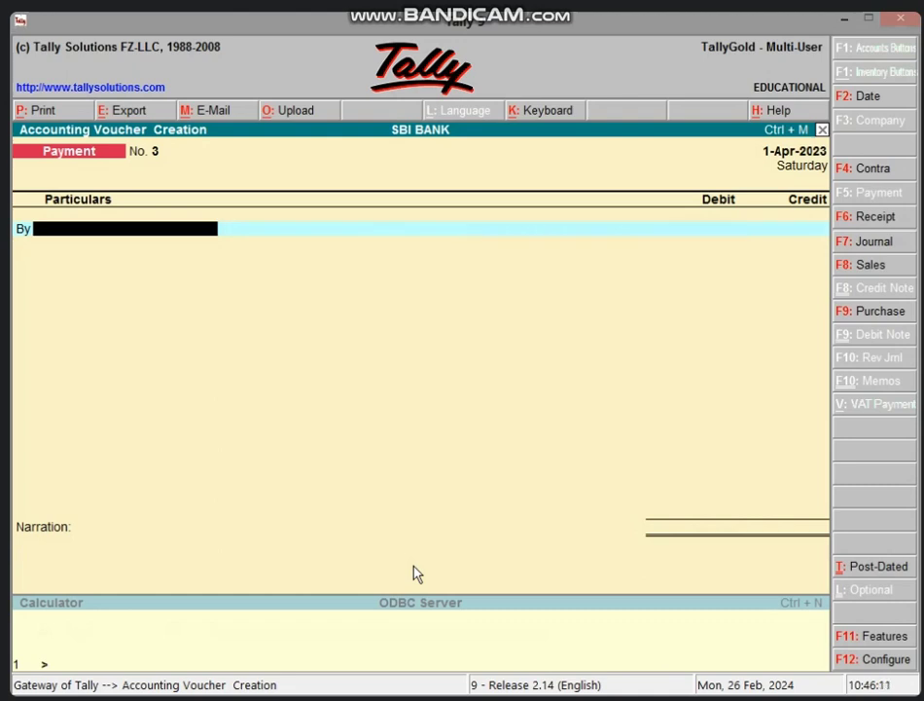
# Step: Start a journal voucher debiting the borrower's loan account with 150000, checking that amount against the total interest in Excel cell B4
pyautogui.press('F7')
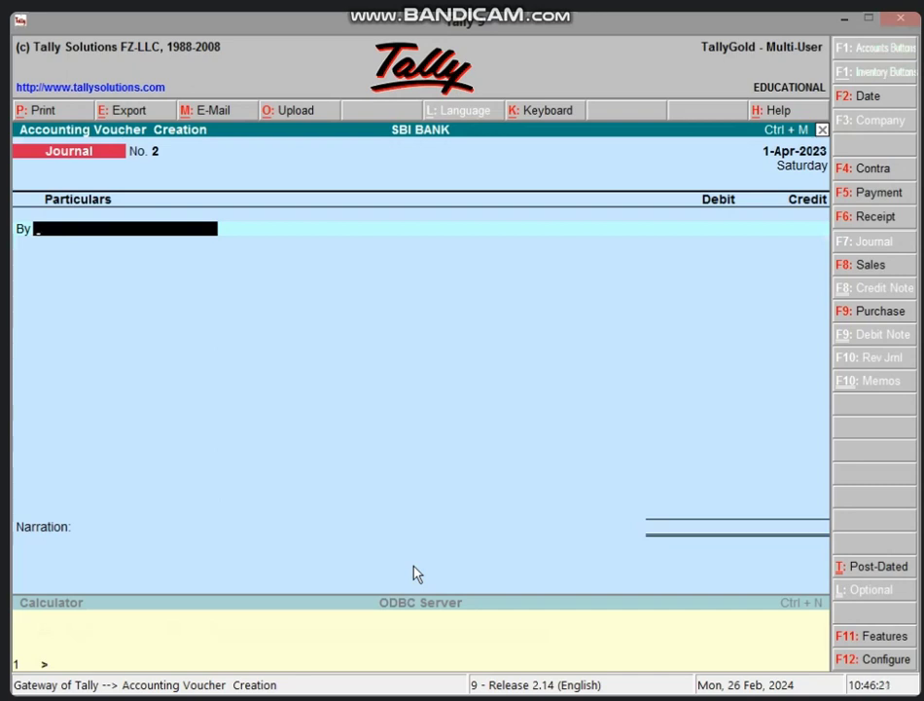
pyautogui.write('RA')
pyautogui.press('Return')
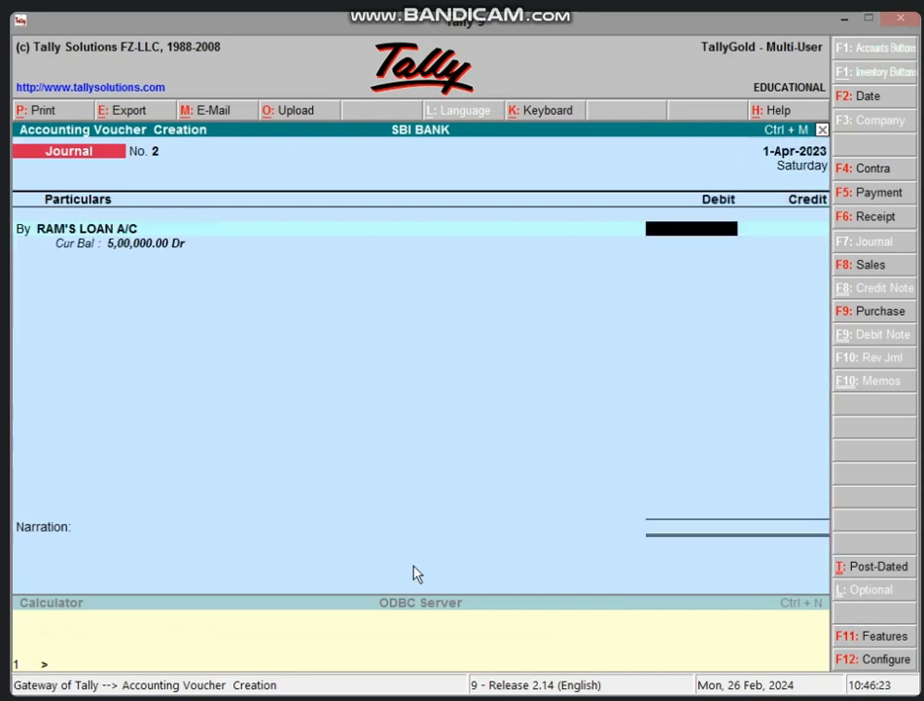
pyautogui.write('150000')
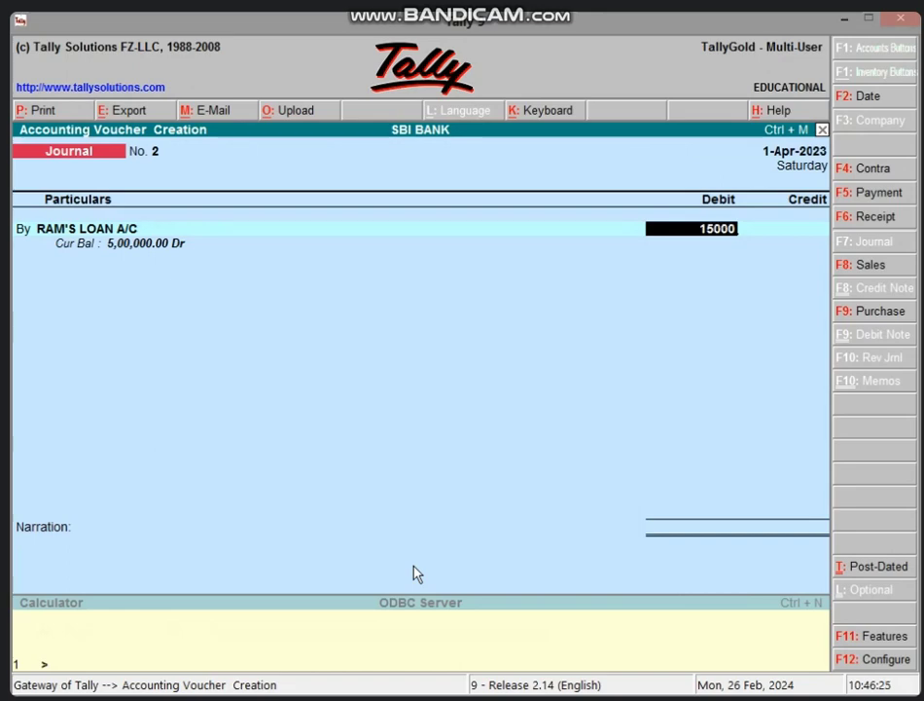
pyautogui.click(844, 18)
pyautogui.click(384, 383)
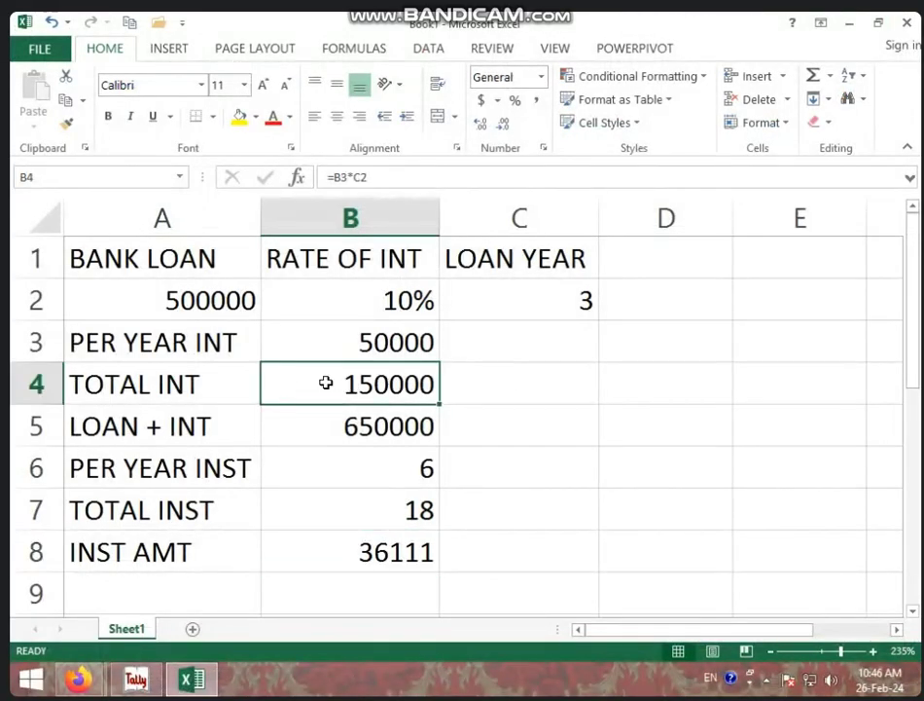
pyautogui.click(173, 673)
pyautogui.click(173, 673)
pyautogui.click(136, 678)
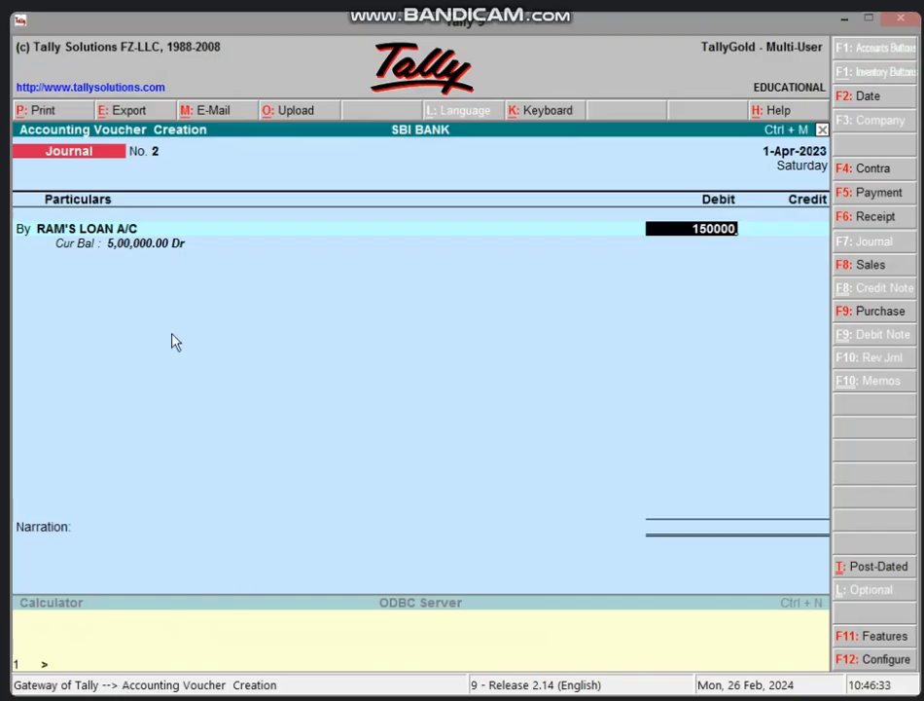
pyautogui.press('Return')
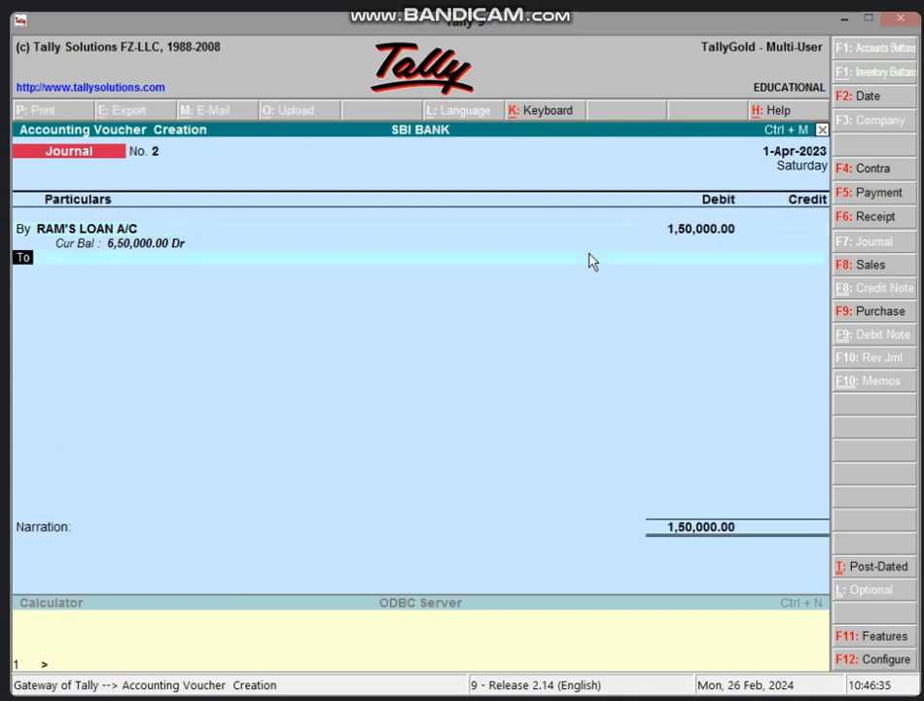
# Step: Credit INTEREST A/C with 150000, leave the narration blank, and accept the journal voucher
pyautogui.write('IN')
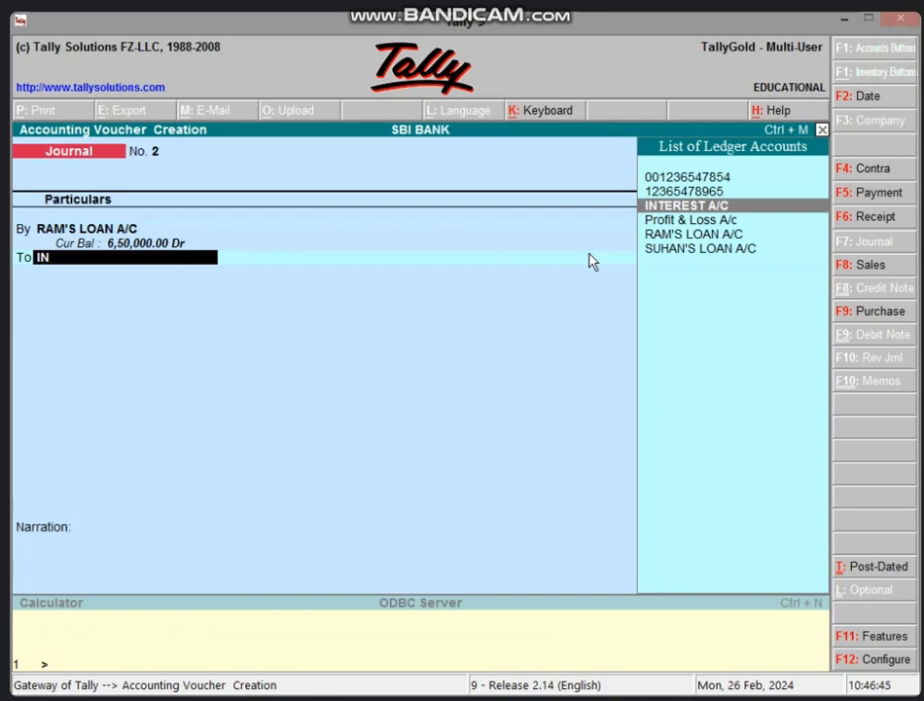
pyautogui.press('Return')
pyautogui.press('Return')
pyautogui.press('Return')
pyautogui.press('Return')
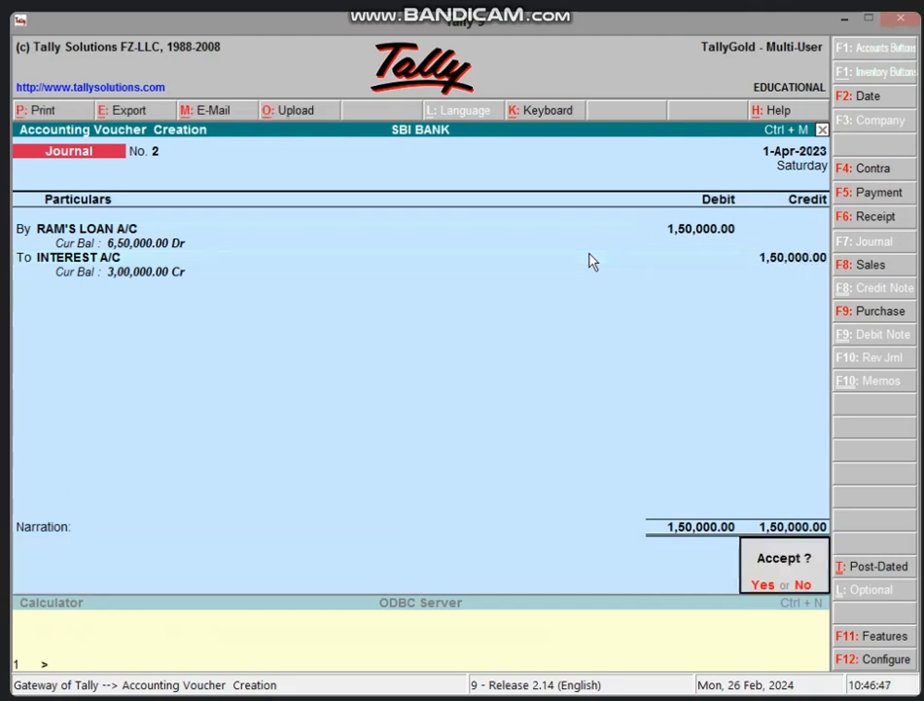
pyautogui.press('Return')
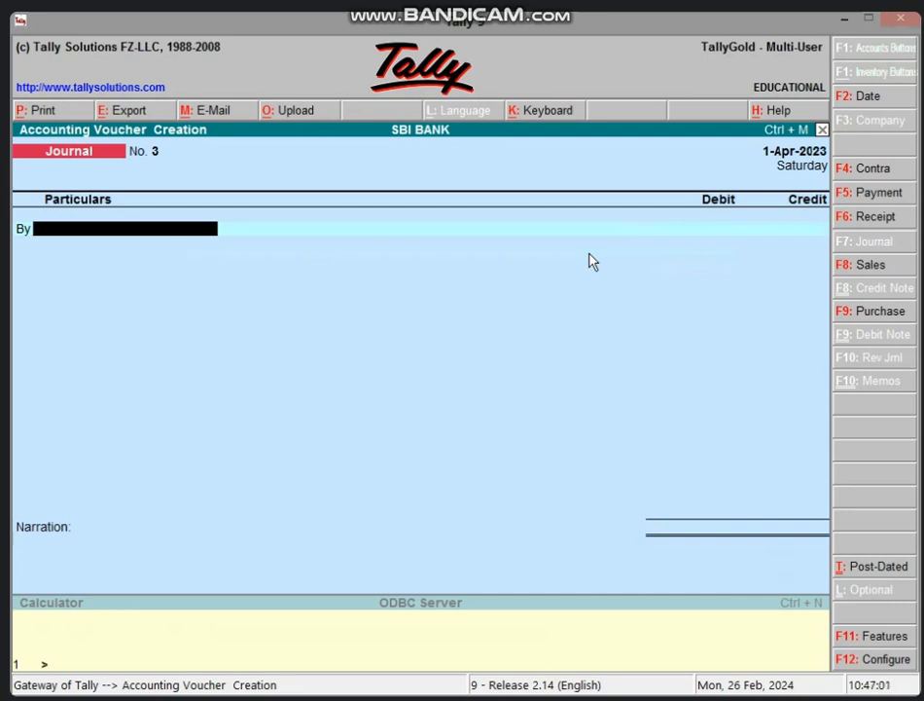
# Step: Reopen the interest journal voucher just saved, review its entries, and accept it without edits
pyautogui.press('pageup')
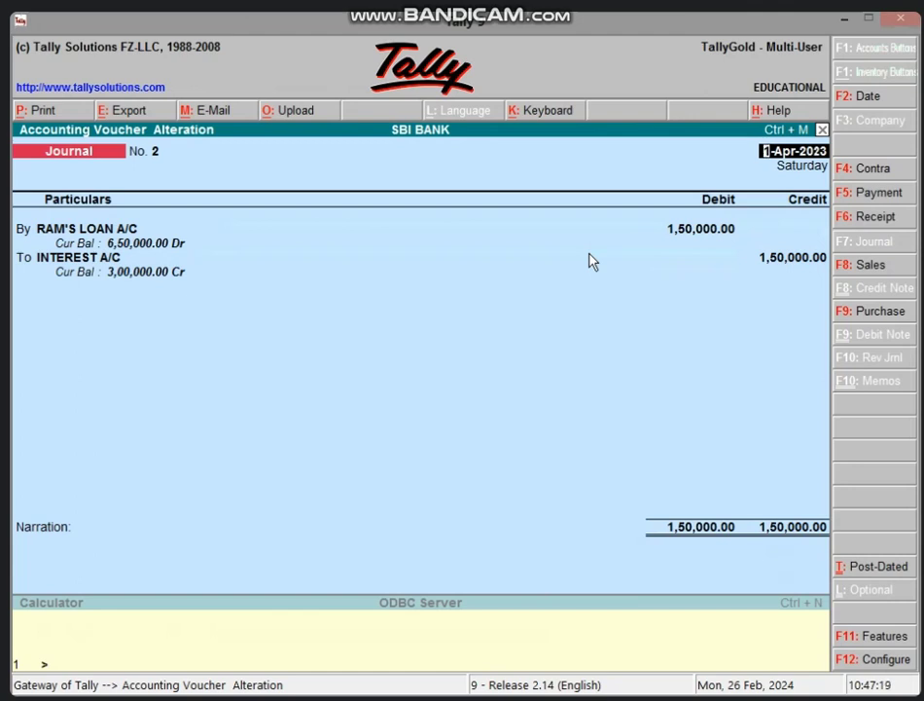
pyautogui.press('Return')
pyautogui.press('Return')
pyautogui.press('Return')
pyautogui.press('Return')
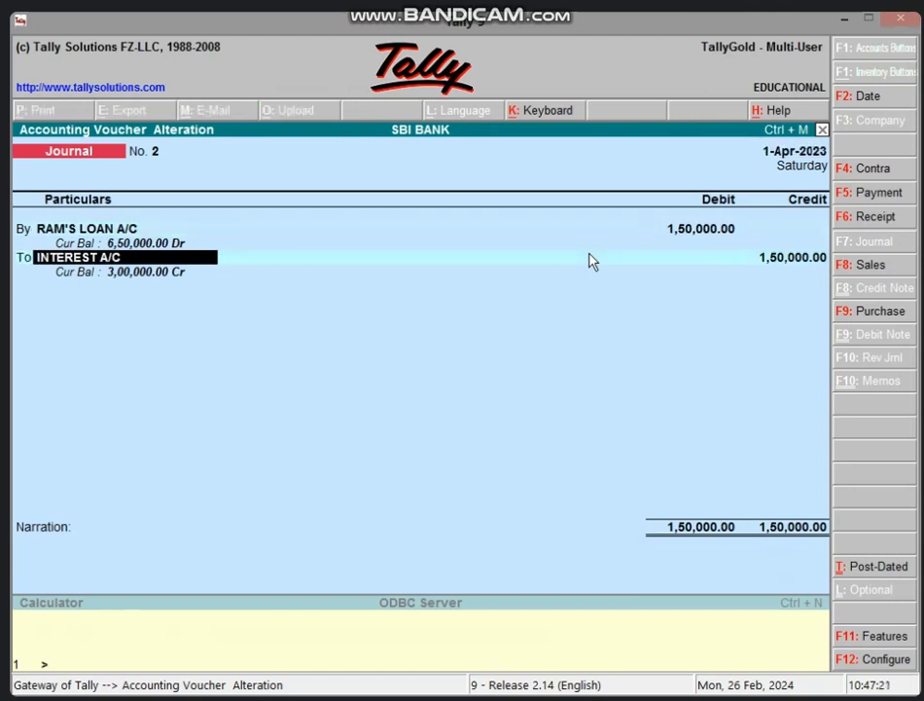
pyautogui.press('Return')
pyautogui.press('Return')
pyautogui.press('Return')
pyautogui.press('Return')
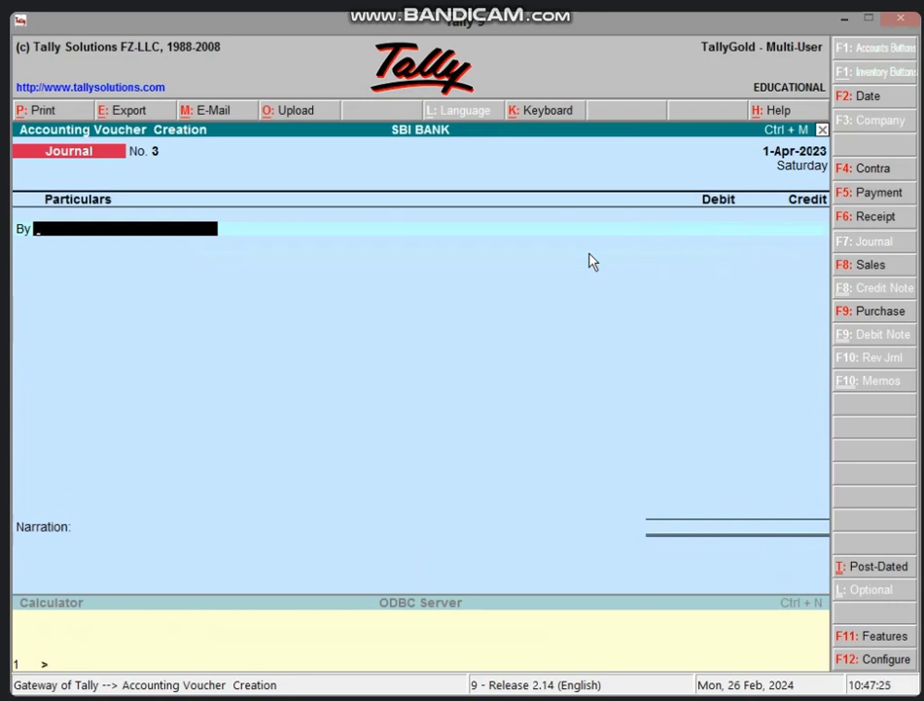
# Step: Start a receipt voucher crediting the borrower's loan account with 36111, checking that amount against the installment in Excel cell B8
pyautogui.press('F6')
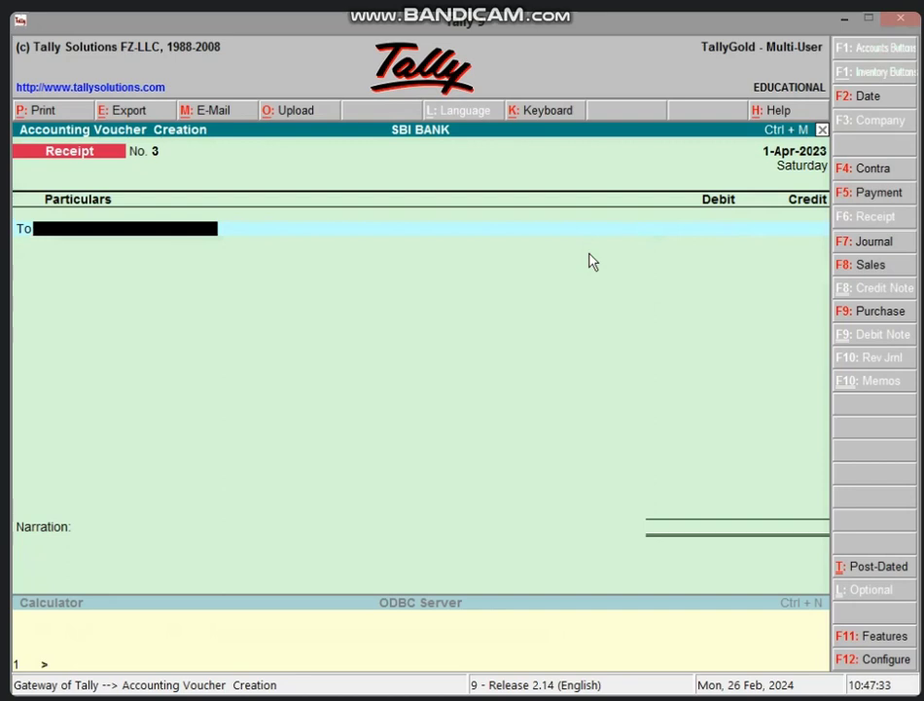
pyautogui.write('RA')
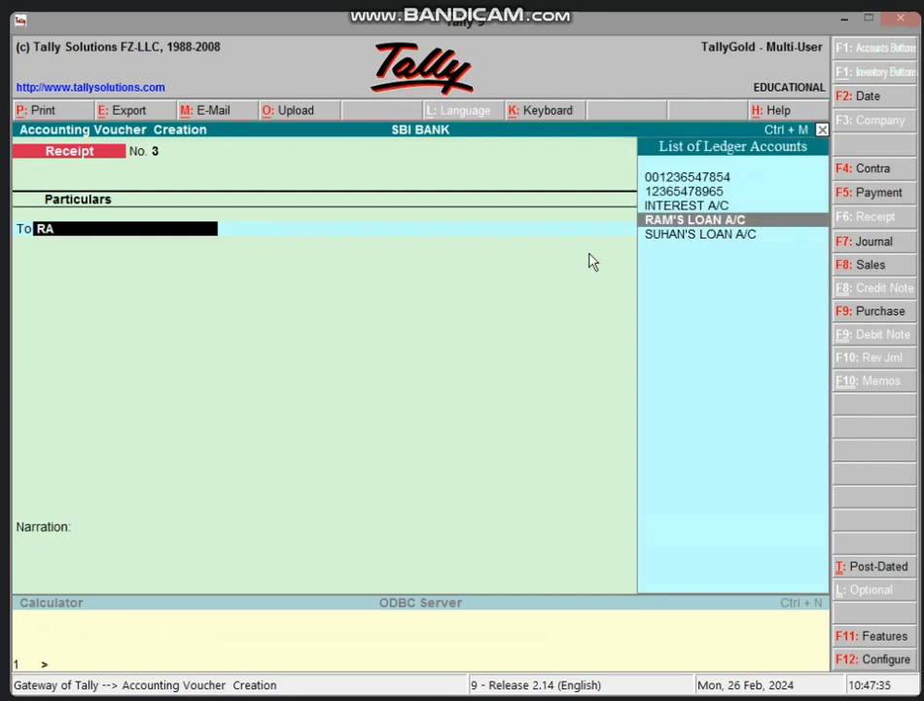
pyautogui.press('Return')
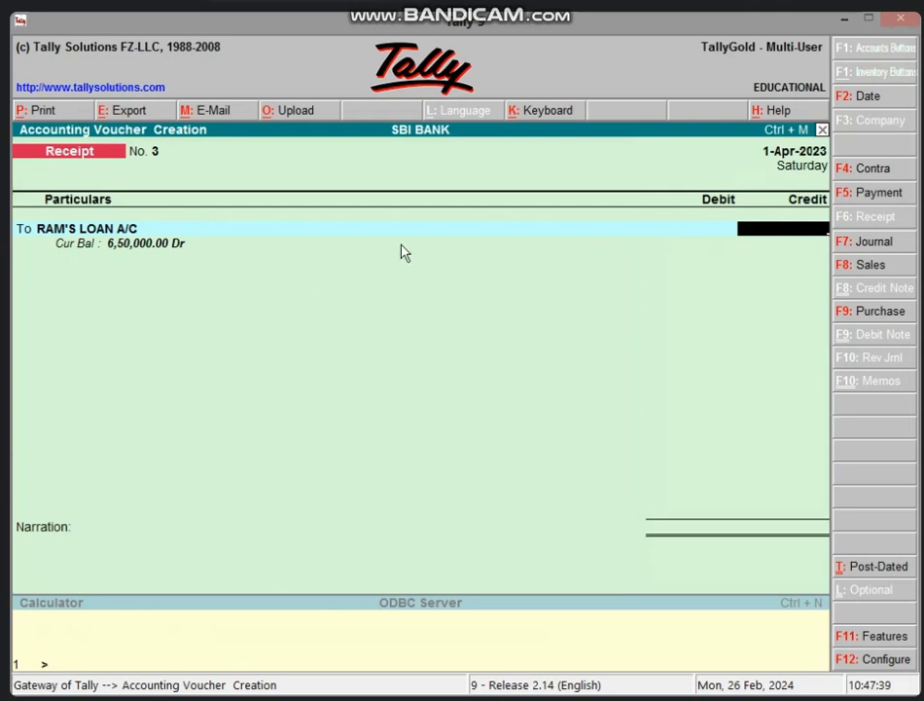
pyautogui.write('36111')
pyautogui.click(851, 17)
pyautogui.click(402, 547)
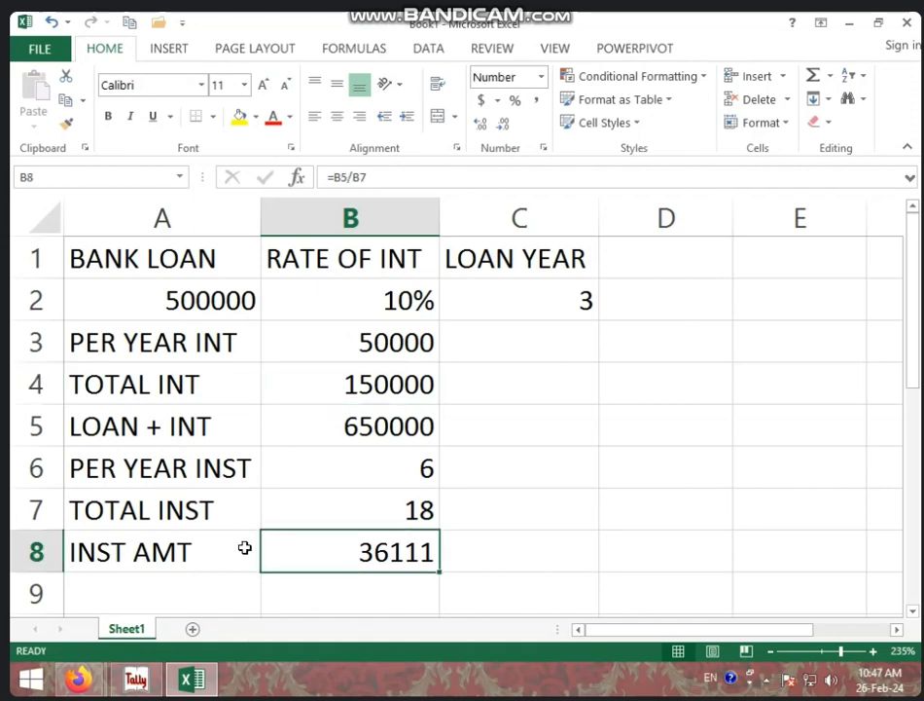
pyautogui.click(135, 678)
pyautogui.press('Return')
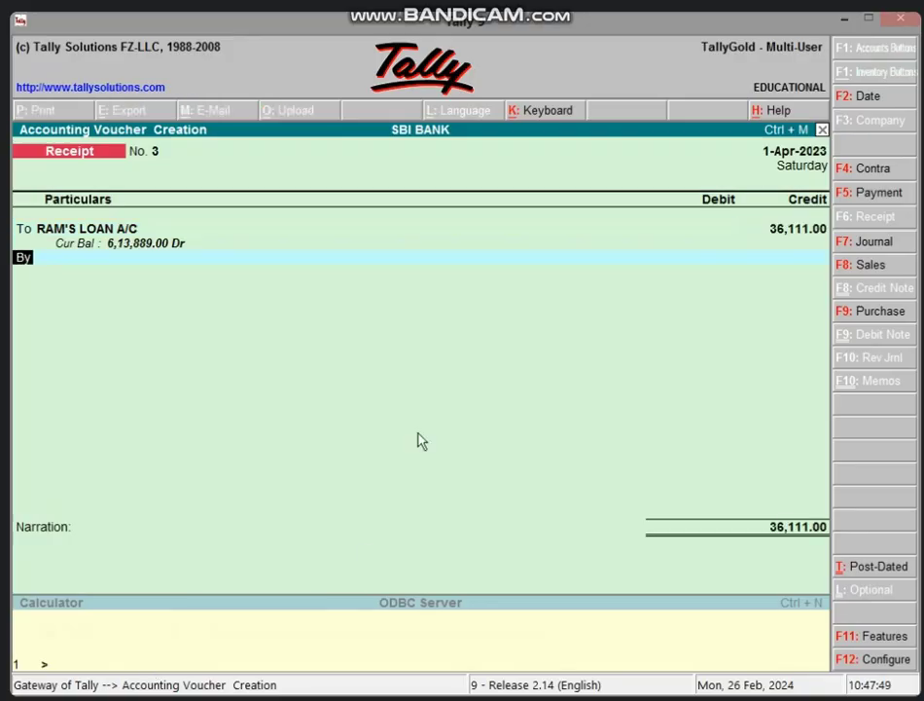
# Step: Debit Cash with 36111 in the first installment's receipt voucher
pyautogui.write('CAS')
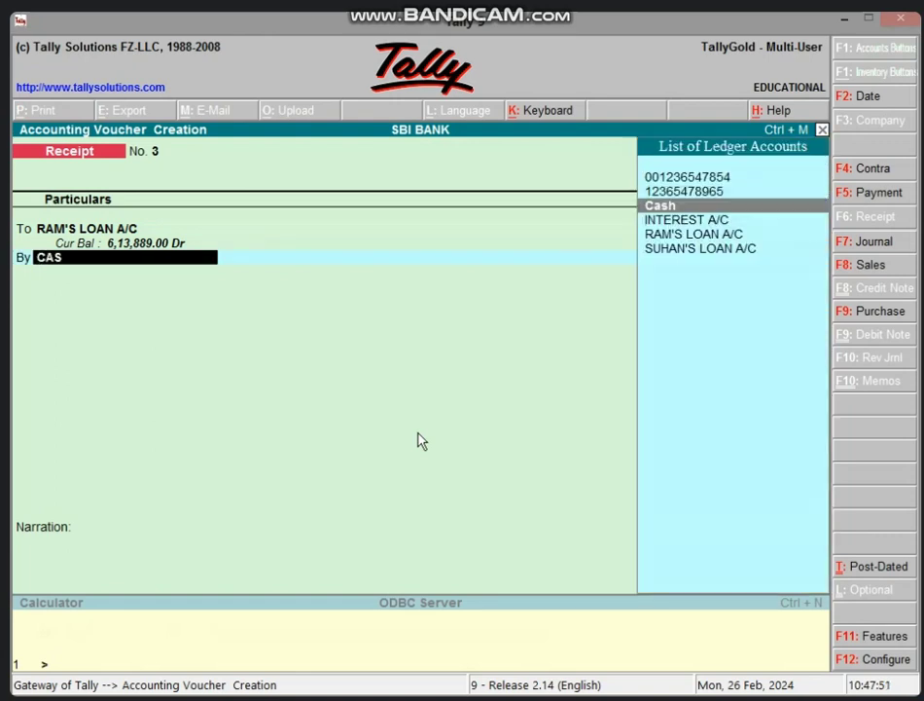
pyautogui.press('Return')
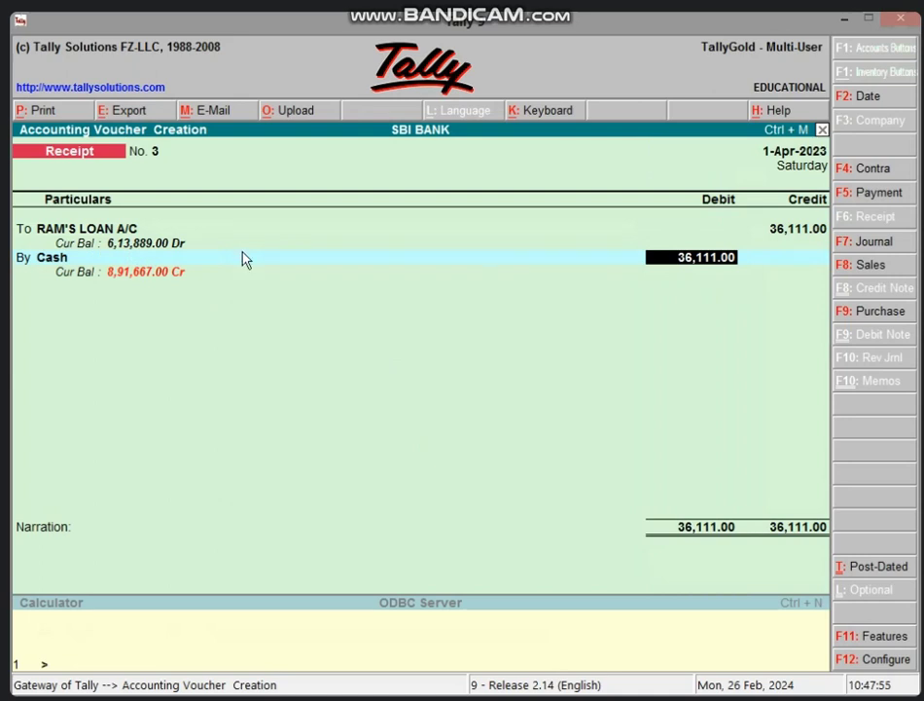
pyautogui.press('Return')
pyautogui.press('Return')
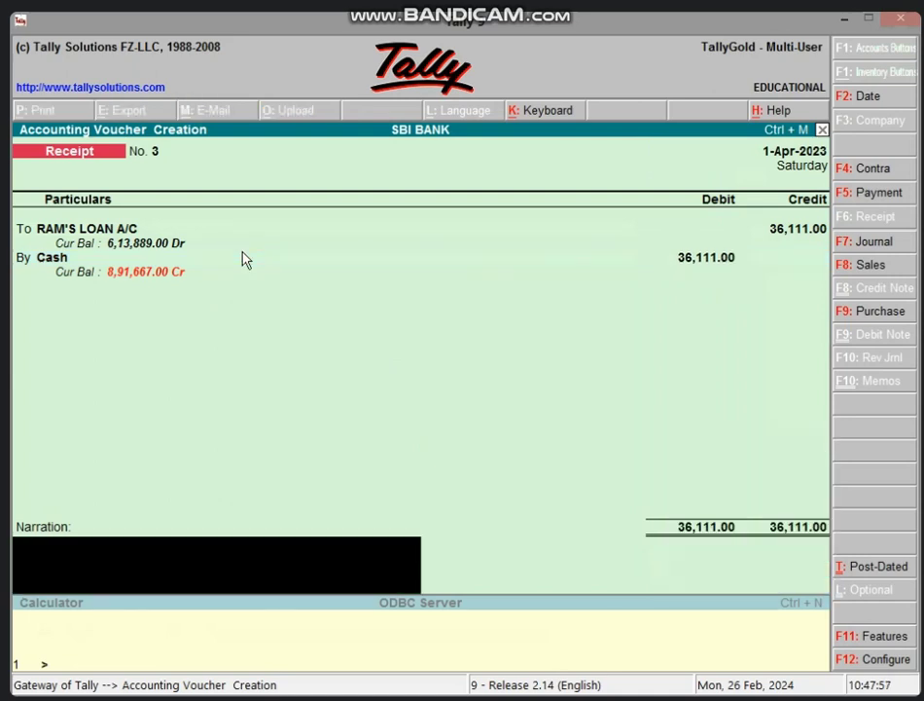
# Step: Enter the narration "BEING 1ST INSTALLMENT AMT RECEIVED" and accept the receipt voucher
pyautogui.write('BEING 1S')
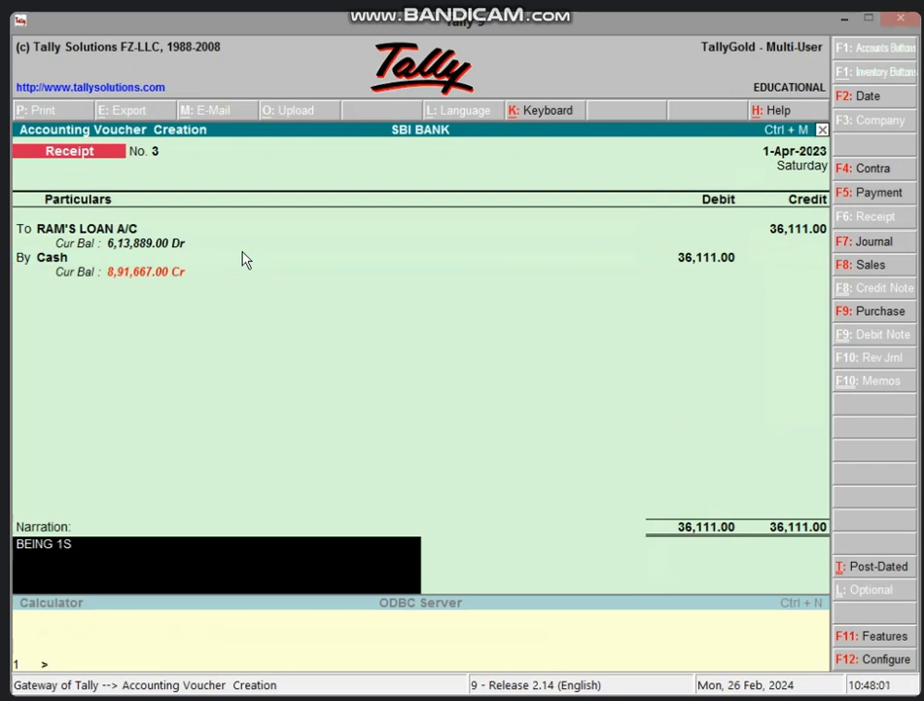
pyautogui.write('T INSTALLMENT')
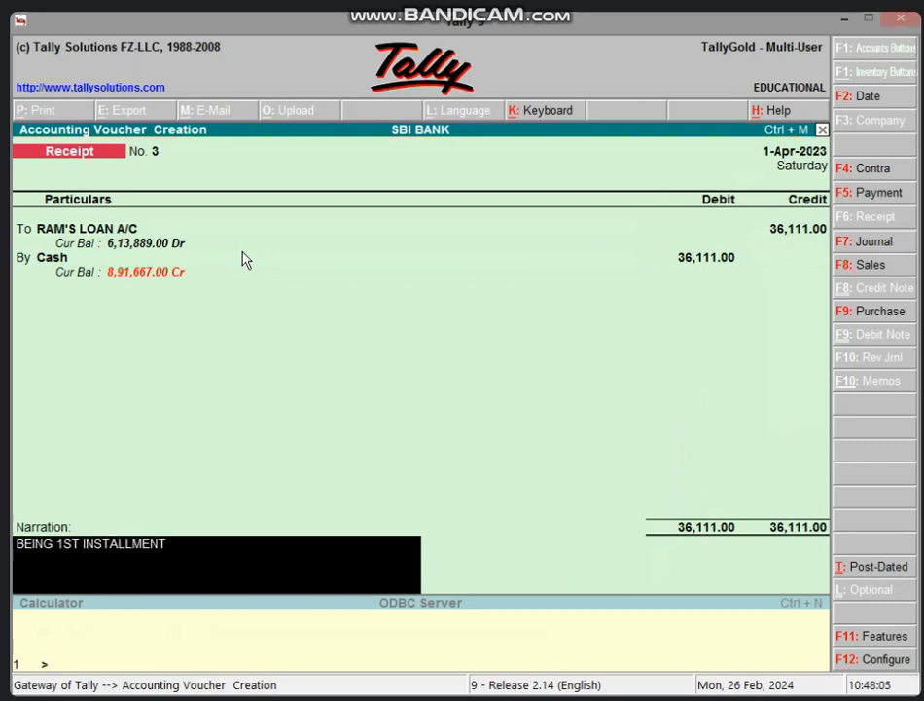
pyautogui.write(' AMT RECEIVED')
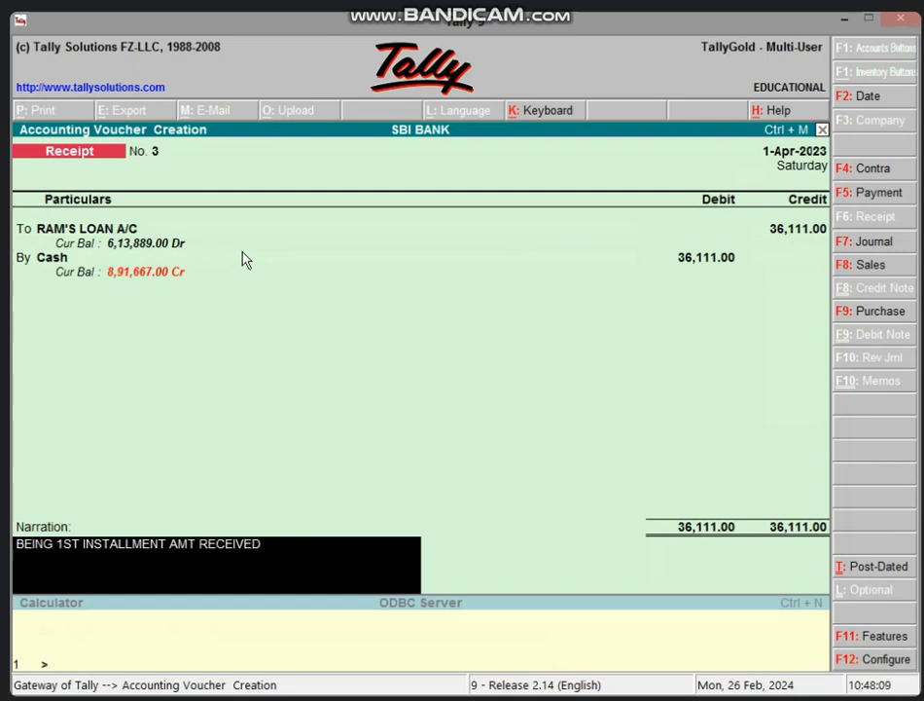
pyautogui.press('Return')
pyautogui.press('Return')
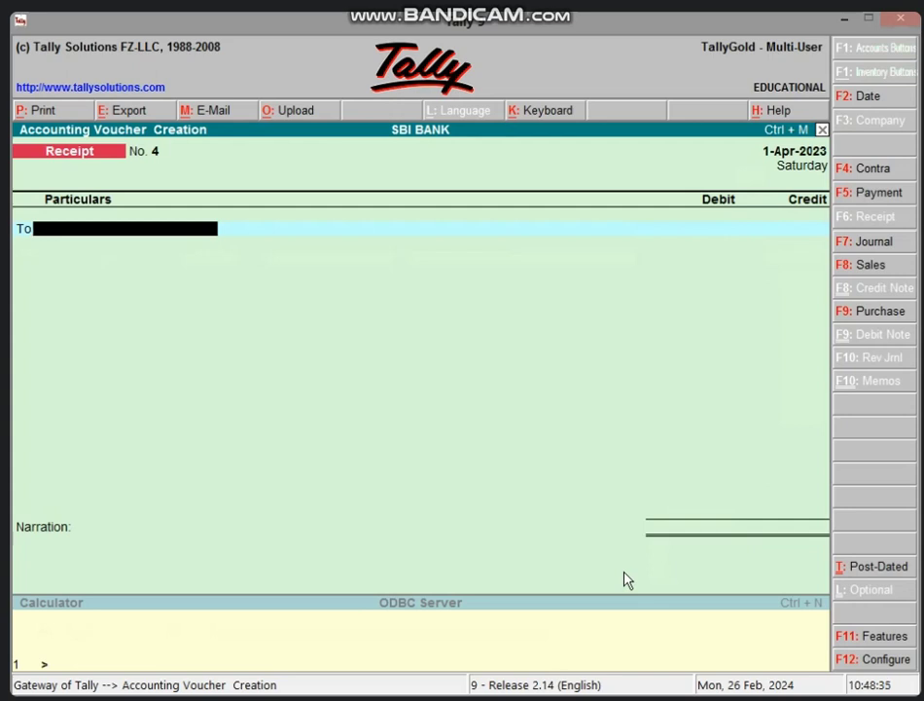
# Step: Record the second installment as a receipt voucher crediting the borrower's loan account and debiting Cash with 36111, without a narration
pyautogui.write('R')
pyautogui.press('Return')
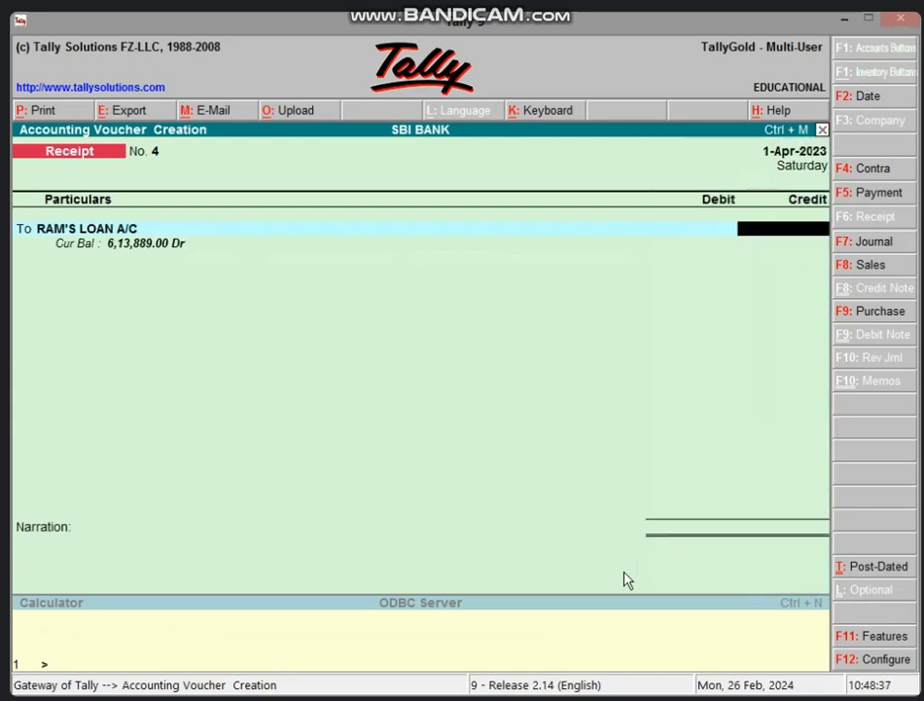
pyautogui.write('36,111')
pyautogui.press('Return')
pyautogui.press('Return')
pyautogui.press('Return')
pyautogui.press('Return')
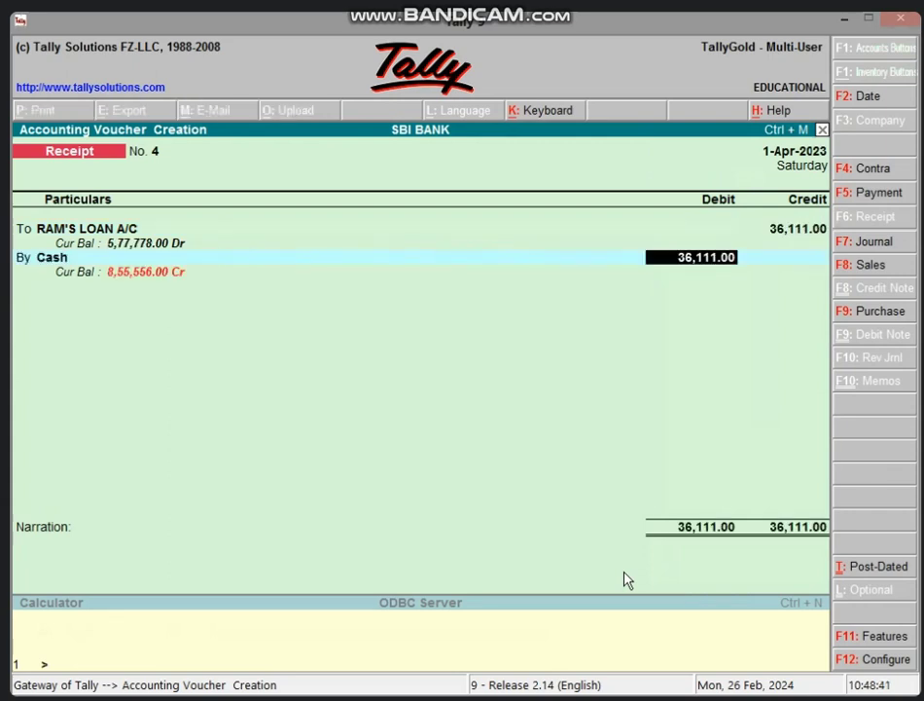
pyautogui.press('Return')
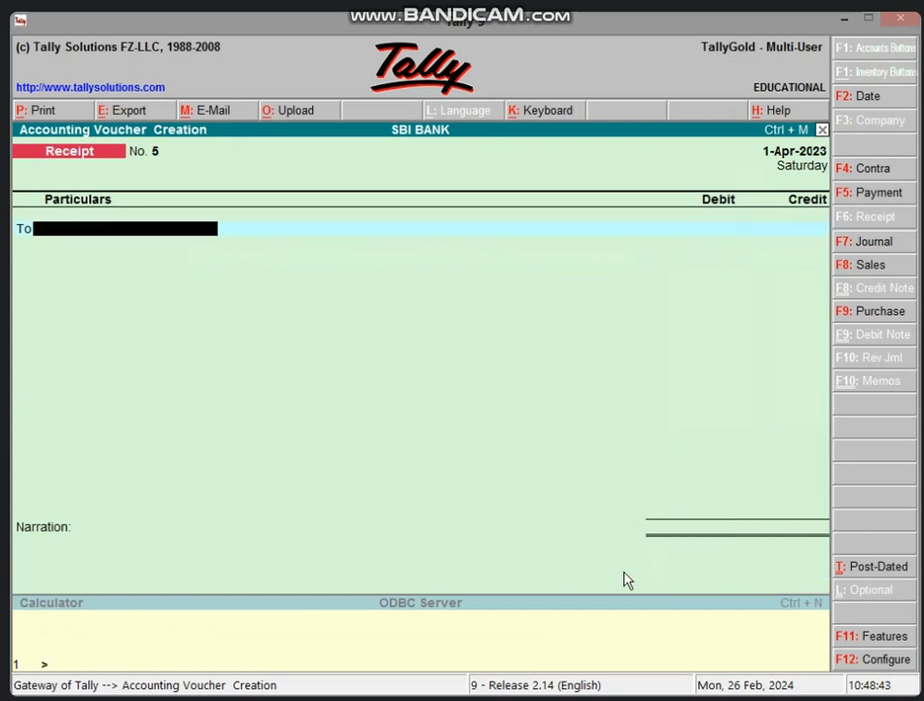
# Step: Record the third installment with another receipt of 36111, crediting the borrower's loan account and debiting Cash, with the narration blank
pyautogui.write('R')
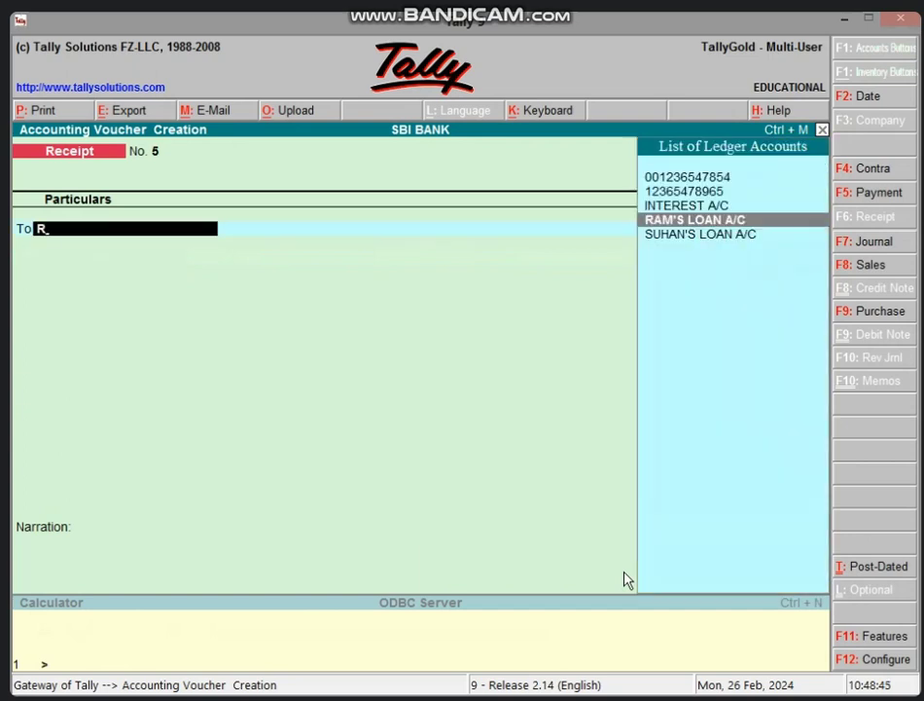
pyautogui.press('Return')
pyautogui.write('36,111')
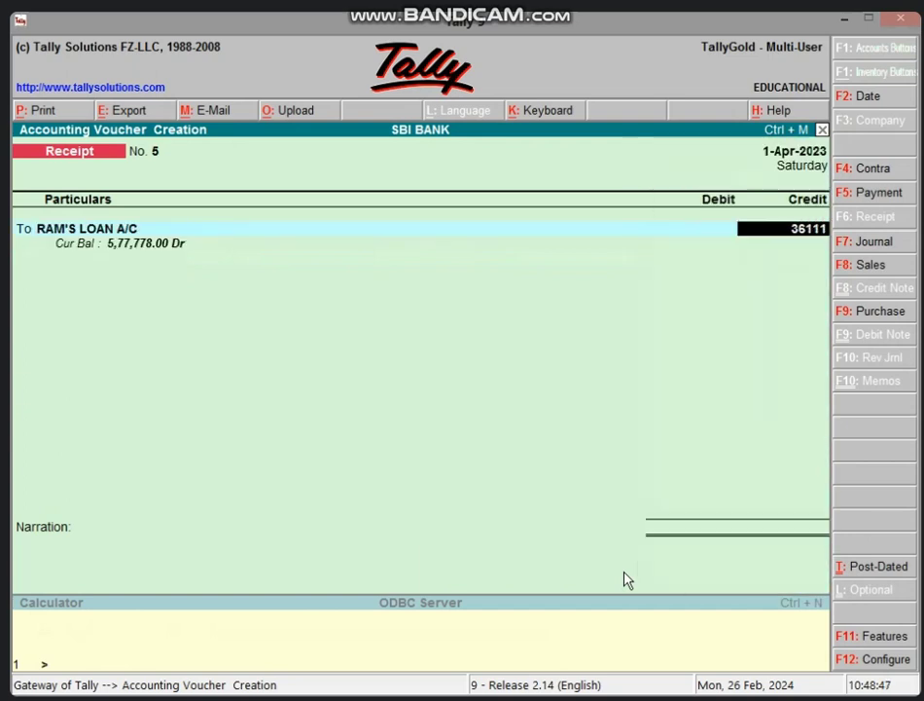
pyautogui.press('Return')
pyautogui.press('Return')
pyautogui.press('Return')
pyautogui.press('Return')
pyautogui.press('Return')
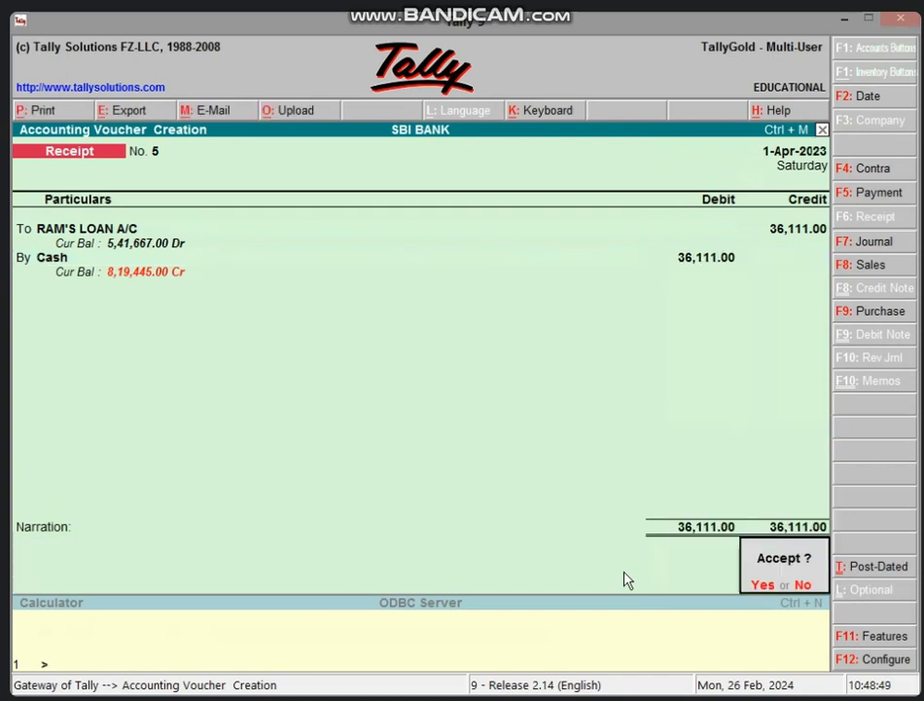
pyautogui.press('Return')
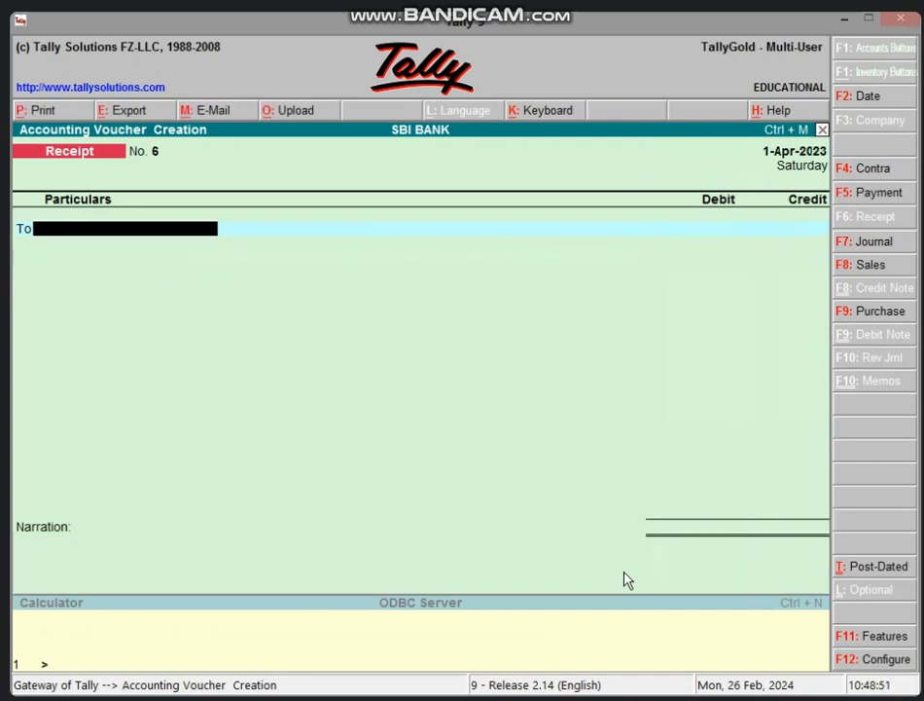
# Step: Start the fourth installment's receipt voucher by crediting the borrower's loan account with 36111
pyautogui.write('RA')
pyautogui.press('Return')
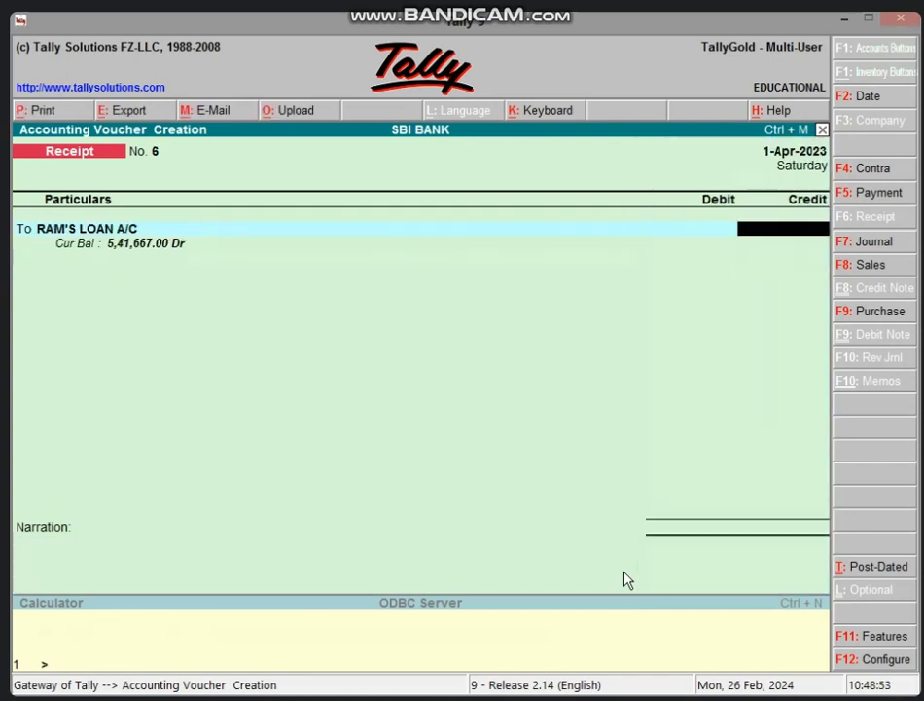
pyautogui.write('36111')
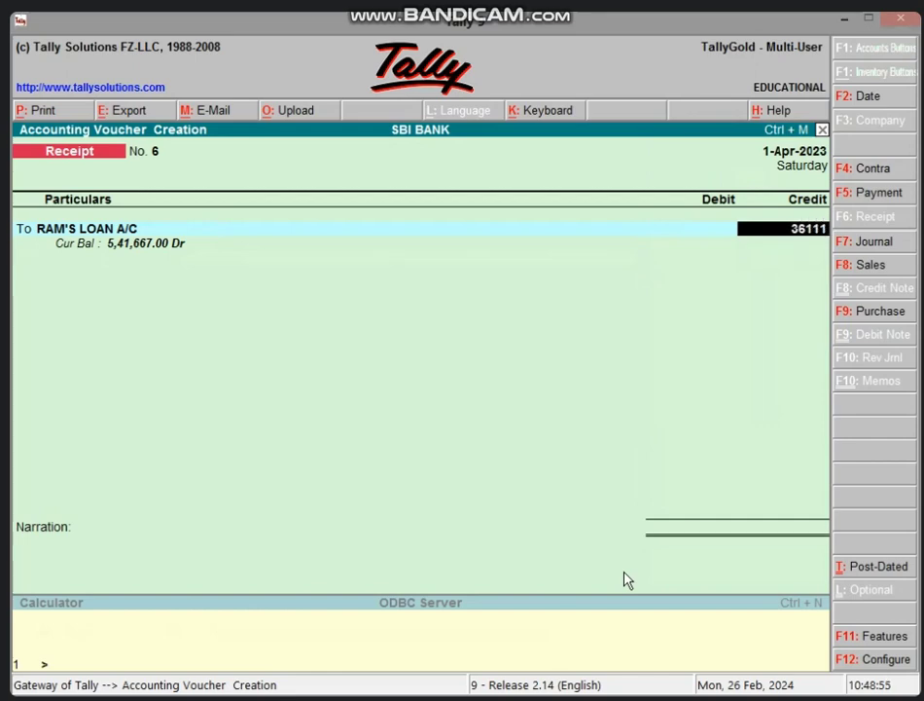